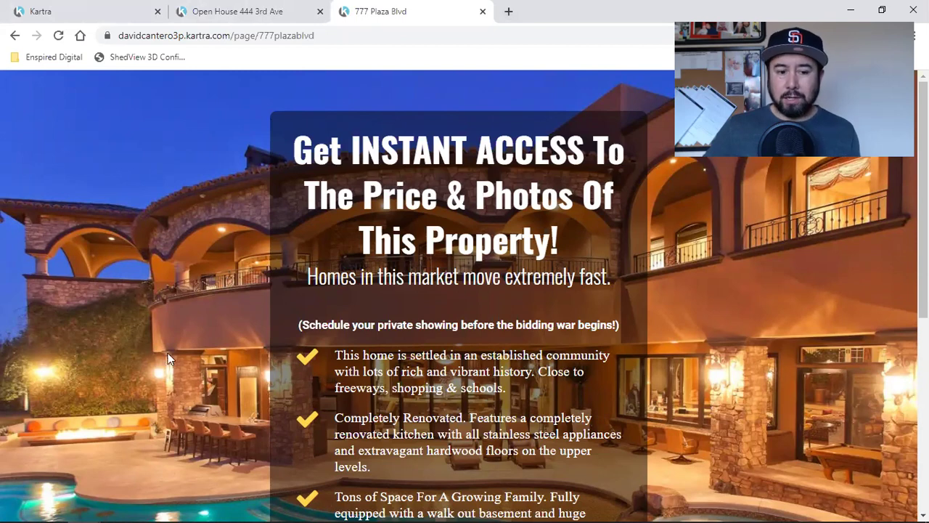
- Review the 777 Plaza Blvd landing page, dismiss its opt-in form, and view the Open House 444 3rd Ave page
{"action": "scroll", "coordinate": [241, 356], "scroll_direction": "down", "scroll_amount": 5}
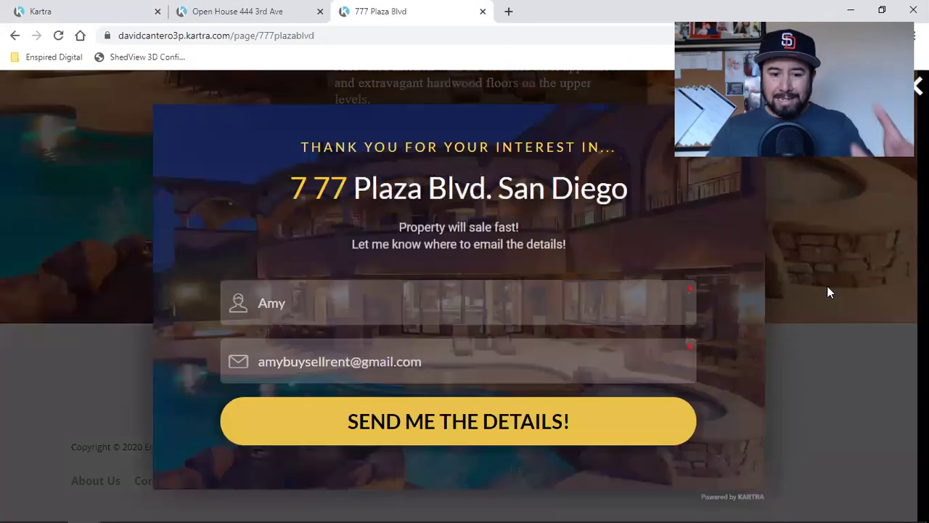
{"action": "left_click", "coordinate": [827, 292]}
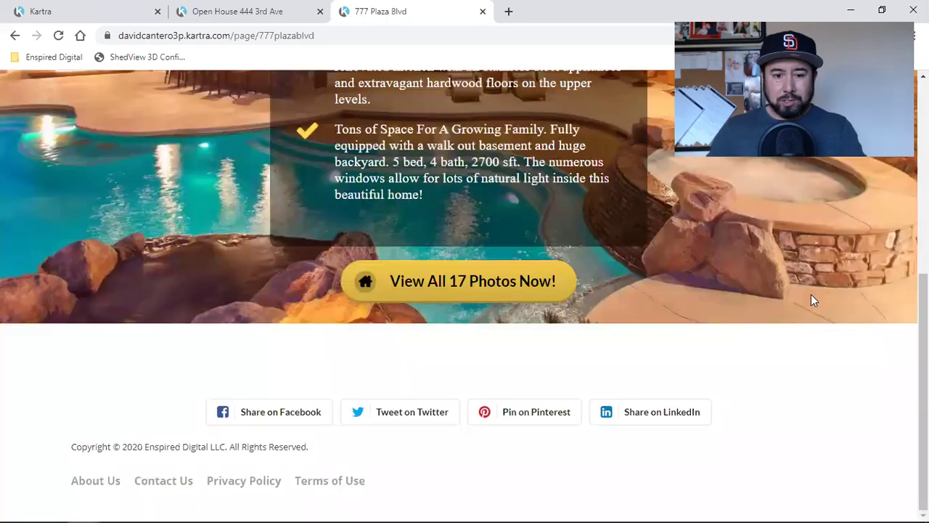
{"action": "scroll", "coordinate": [671, 352], "scroll_direction": "up", "scroll_amount": 5}
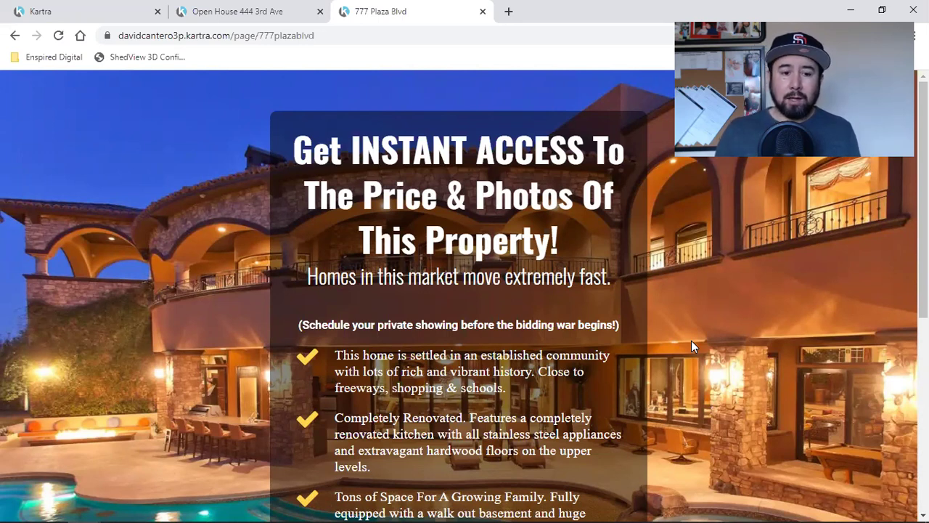
{"action": "left_click", "coordinate": [236, 9]}
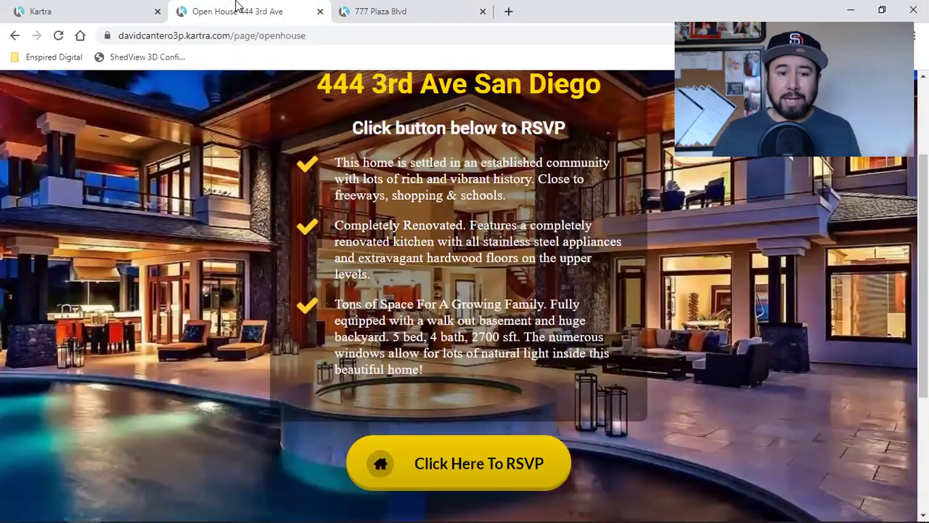
{"action": "scroll", "coordinate": [178, 198], "scroll_direction": "up", "scroll_amount": 2}
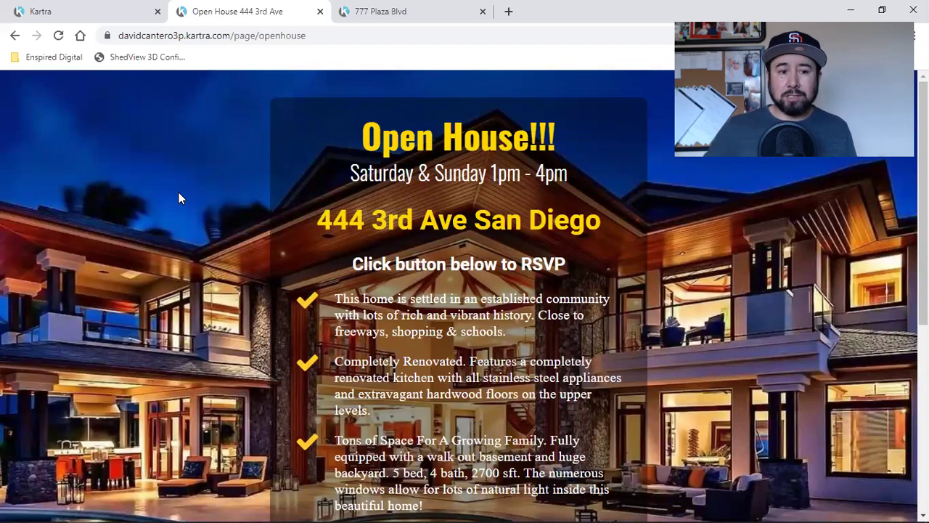
- Return to Kartra, close the Publish page dialog and look through the pages in the Shared Funnels category
{"action": "left_click", "coordinate": [104, 9]}
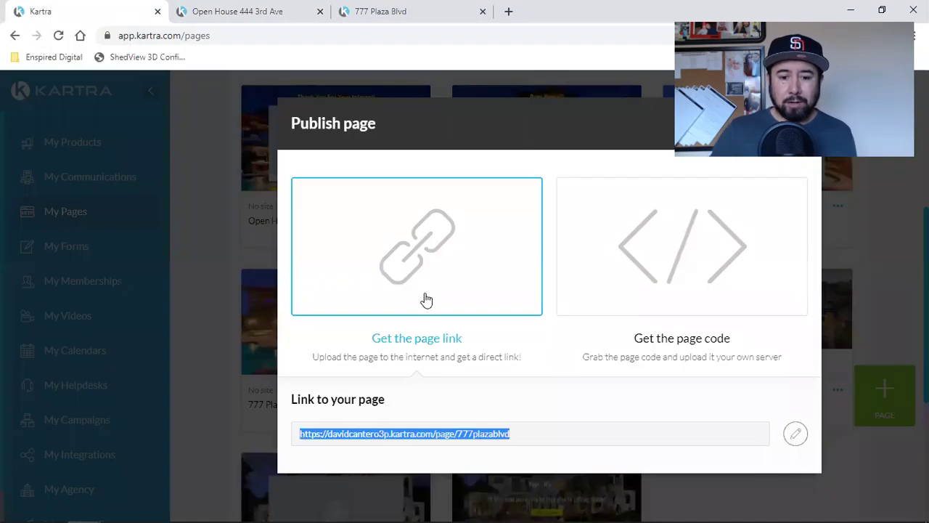
{"action": "left_click", "coordinate": [816, 238]}
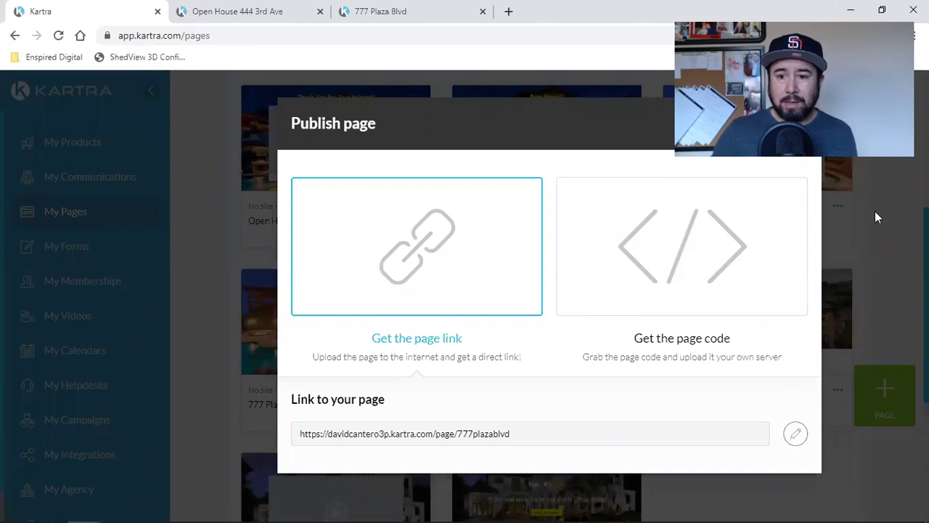
{"action": "left_click", "coordinate": [800, 118]}
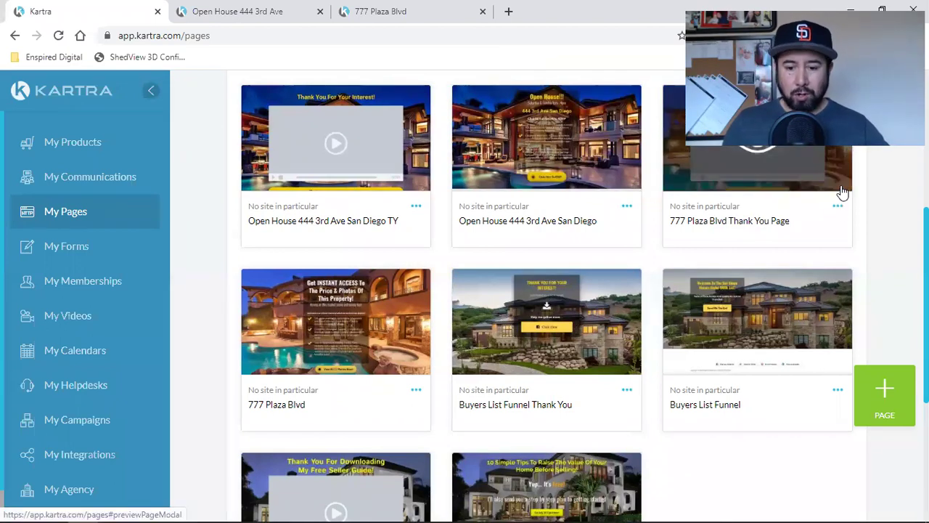
{"action": "scroll", "coordinate": [839, 191], "scroll_direction": "down", "scroll_amount": 2}
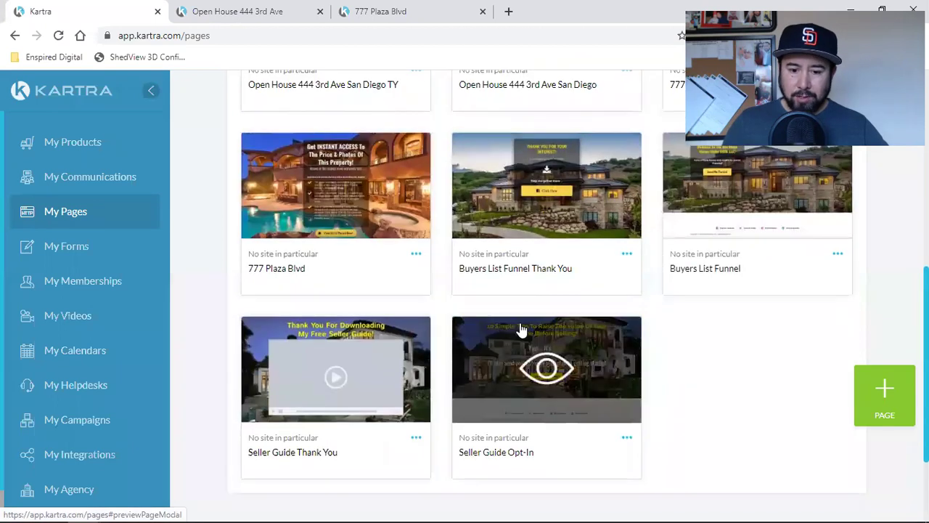
{"action": "scroll", "coordinate": [726, 379], "scroll_direction": "up", "scroll_amount": 4}
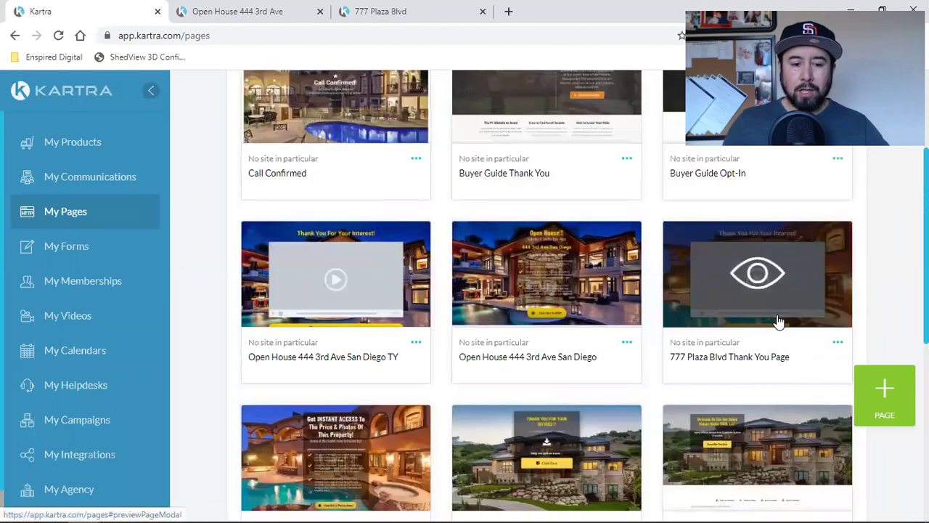
{"action": "scroll", "coordinate": [778, 321], "scroll_direction": "up", "scroll_amount": 3}
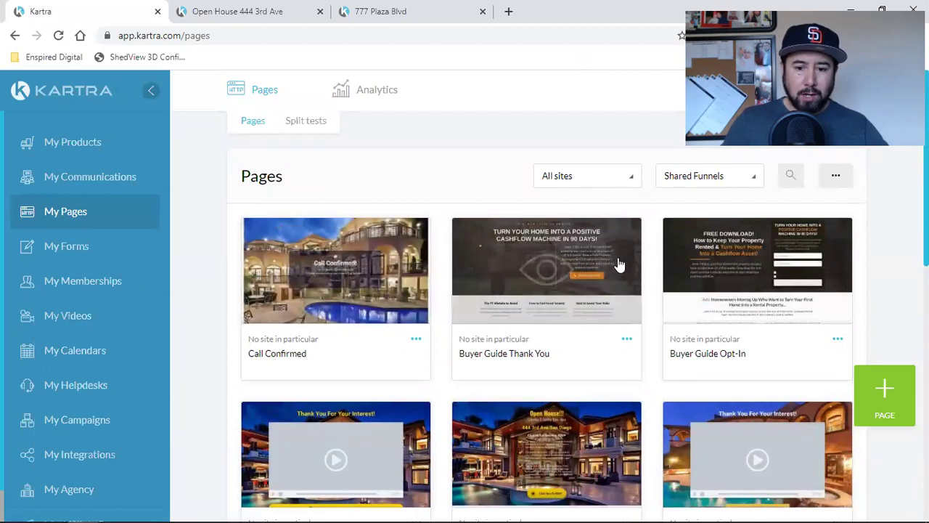
- Look through the funnels in My campaigns and show the actions available for the Listing Funnel
{"action": "left_click", "coordinate": [75, 424]}
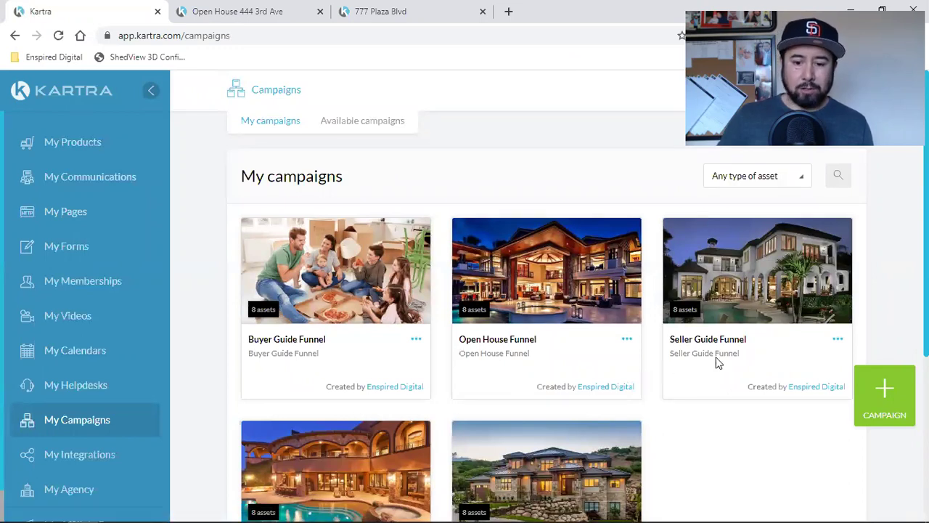
{"action": "scroll", "coordinate": [733, 353], "scroll_direction": "down", "scroll_amount": 2}
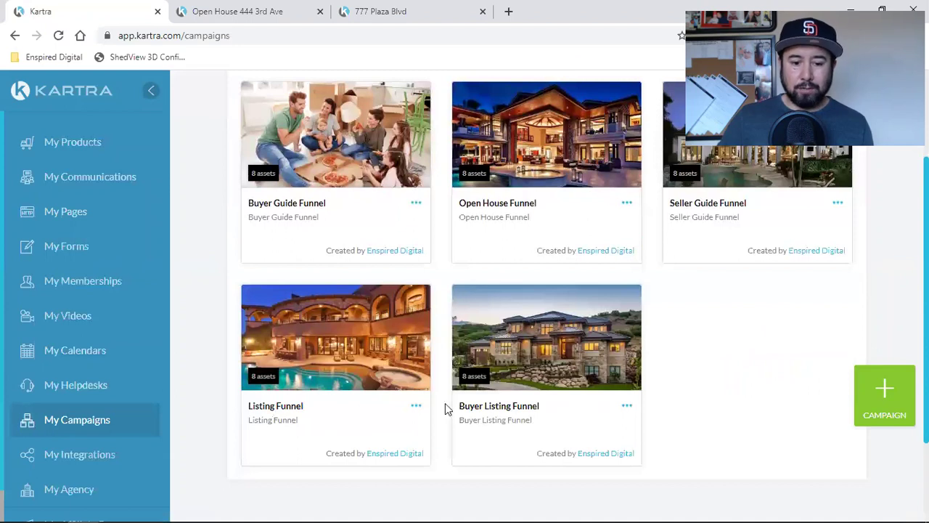
{"action": "double_click", "coordinate": [497, 405]}
{"action": "scroll", "coordinate": [464, 417], "scroll_direction": "up", "scroll_amount": 2}
{"action": "scroll", "coordinate": [464, 416], "scroll_direction": "down", "scroll_amount": 2}
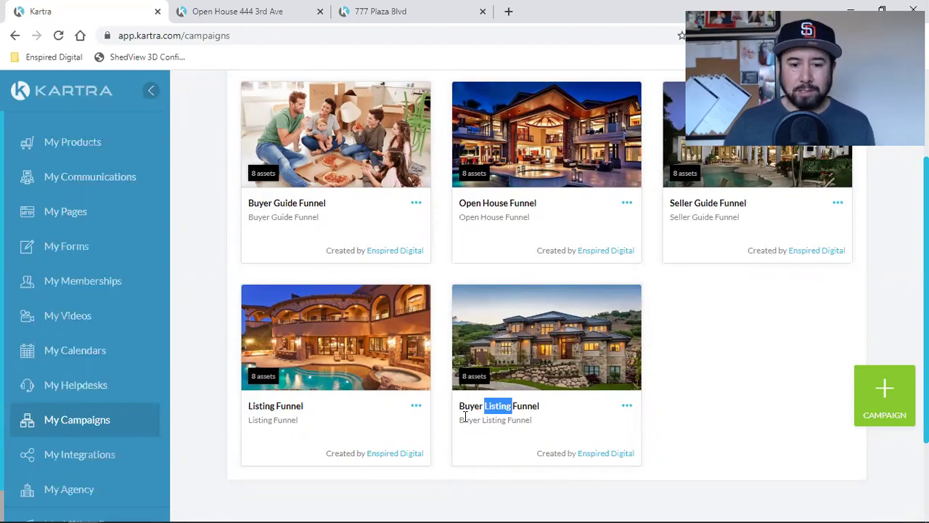
{"action": "left_click", "coordinate": [724, 379]}
{"action": "scroll", "coordinate": [723, 379], "scroll_direction": "up", "scroll_amount": 2}
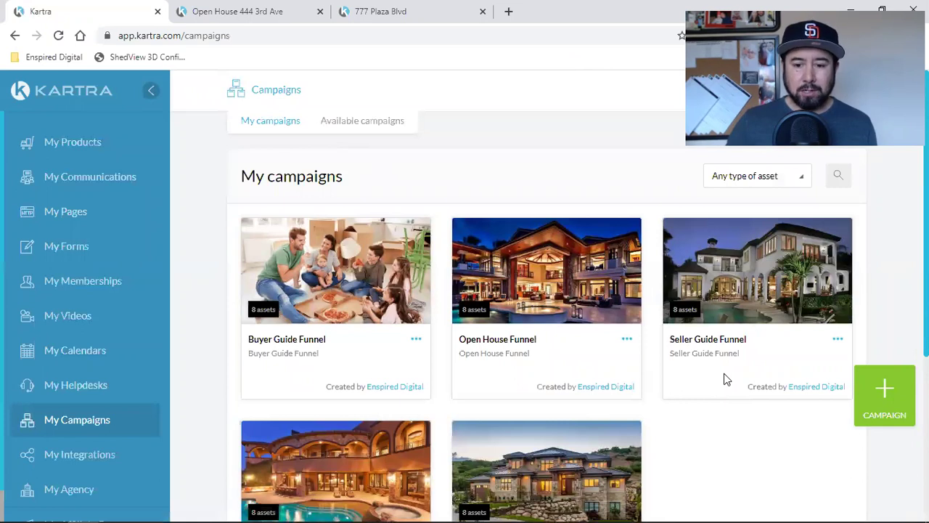
{"action": "scroll", "coordinate": [724, 379], "scroll_direction": "down", "scroll_amount": 2}
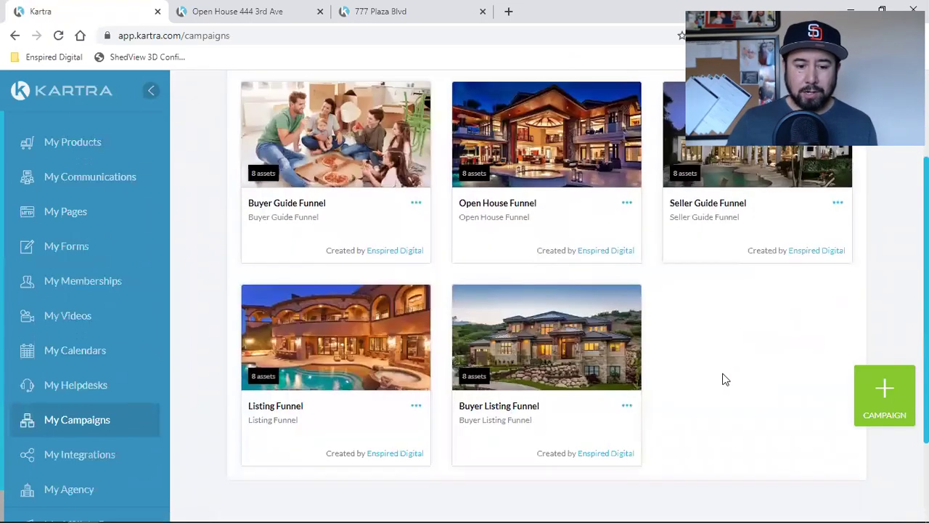
{"action": "left_click", "coordinate": [416, 407]}
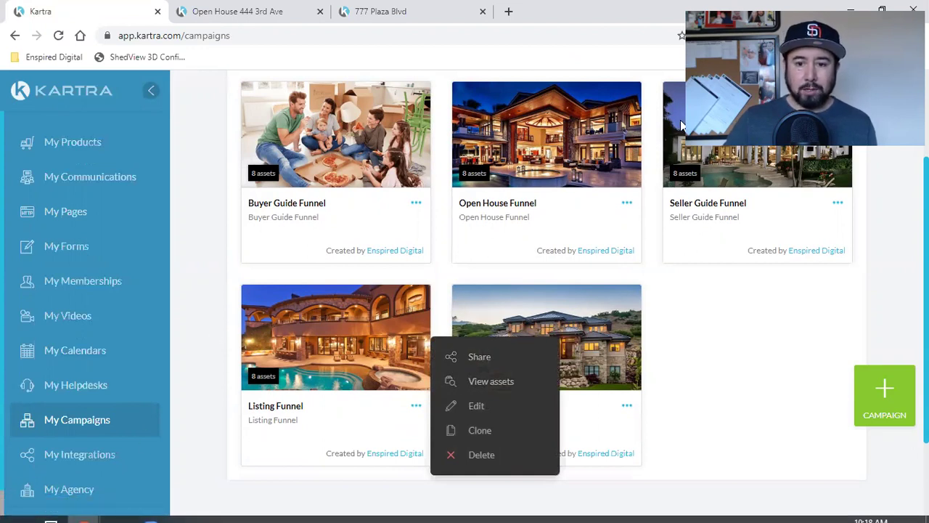
- Minimize this browser window, switch to the other Kartra browser window and open its available campaigns
{"action": "left_click", "coordinate": [851, 9]}
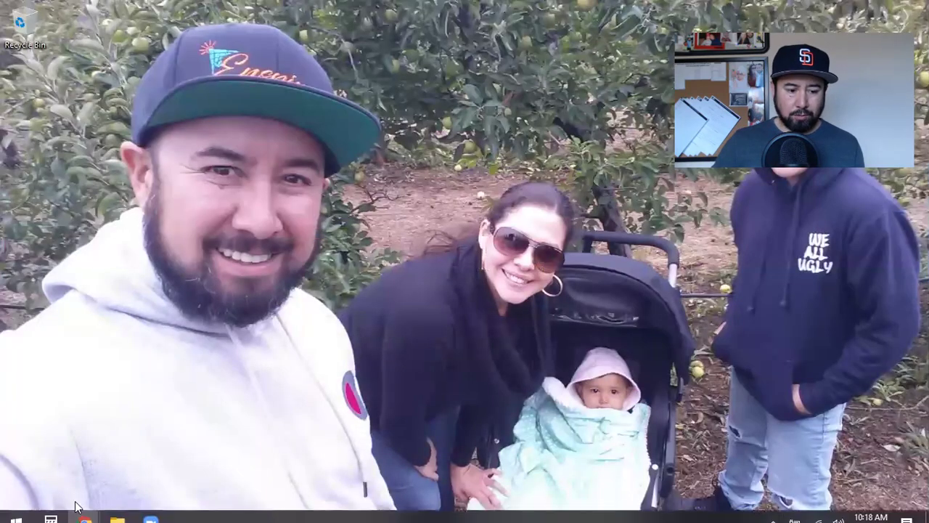
{"action": "mouse_move", "coordinate": [84, 515]}
{"action": "left_click", "coordinate": [210, 454]}
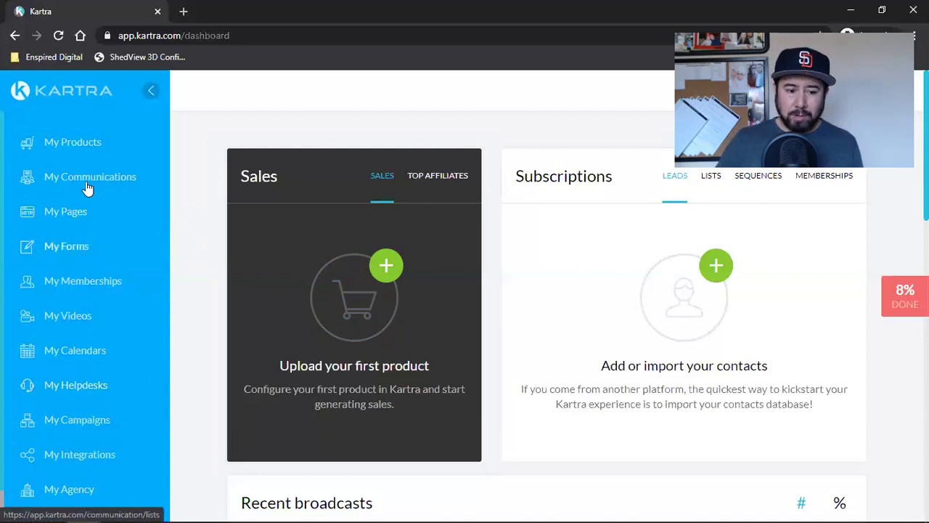
{"action": "left_click", "coordinate": [75, 423]}
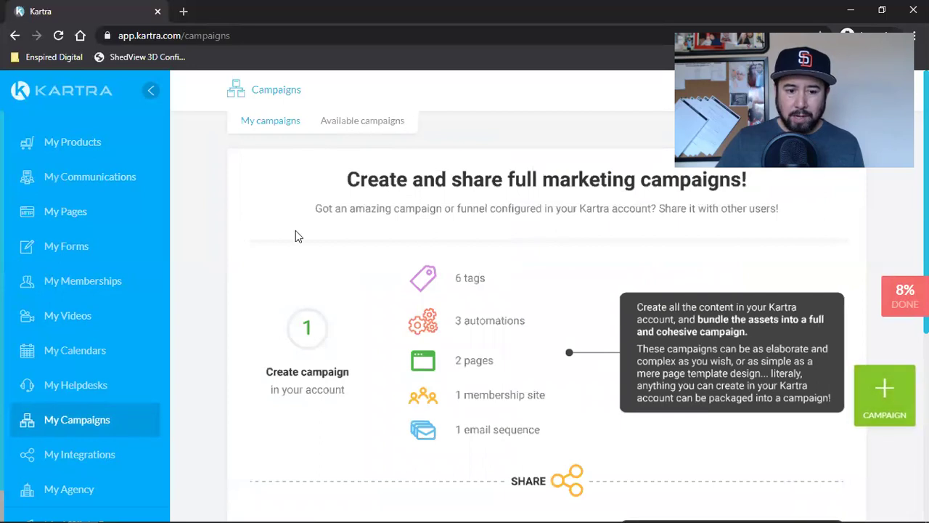
{"action": "left_click", "coordinate": [378, 122]}
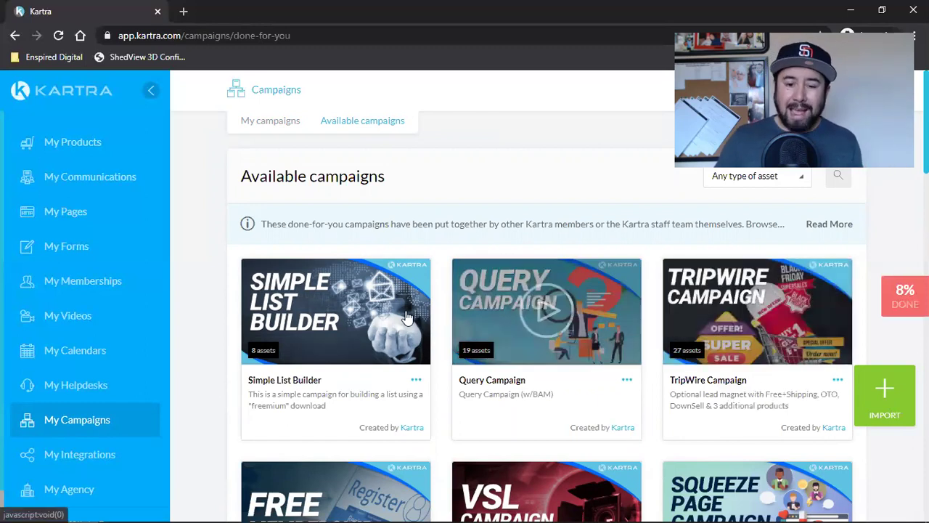
- Find the List Builder campaign among the available campaigns, view its assets and close the overview
{"action": "scroll", "coordinate": [406, 318], "scroll_direction": "down", "scroll_amount": 4}
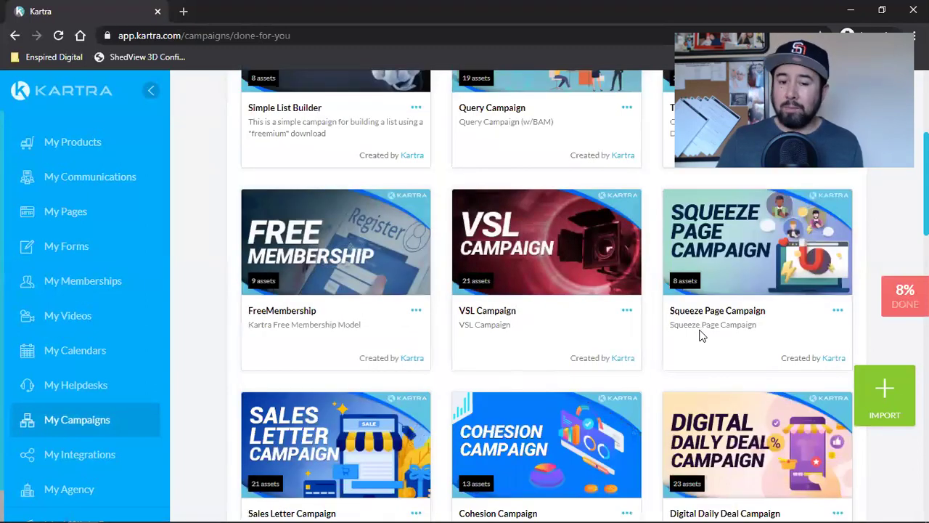
{"action": "scroll", "coordinate": [701, 335], "scroll_direction": "down", "scroll_amount": 2}
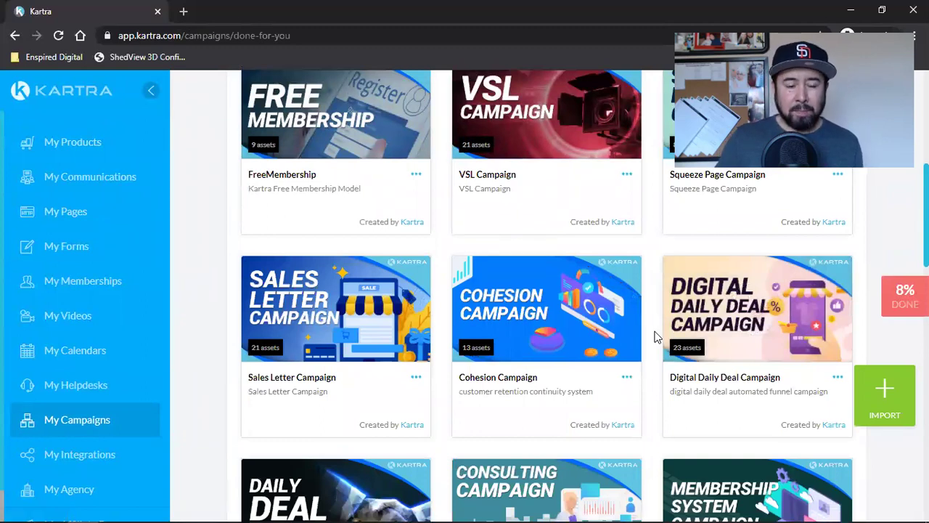
{"action": "scroll", "coordinate": [655, 336], "scroll_direction": "down", "scroll_amount": 4}
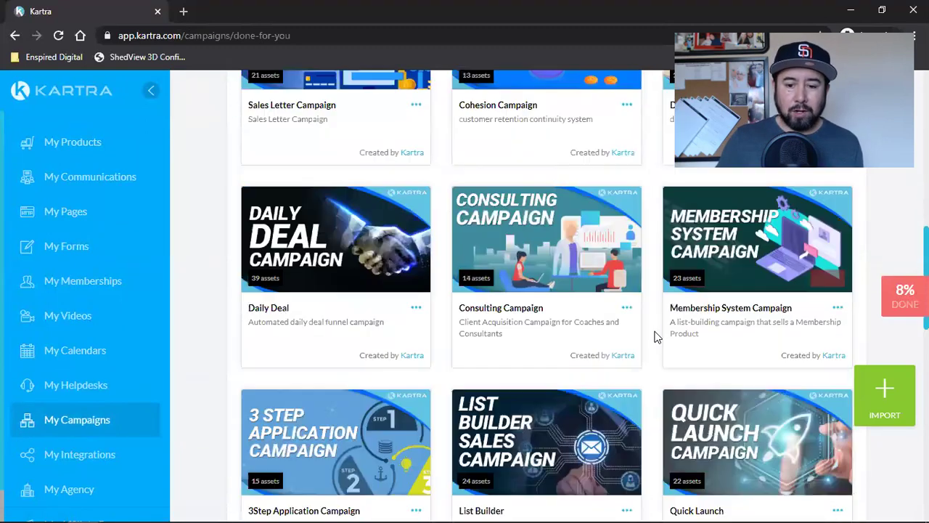
{"action": "scroll", "coordinate": [656, 336], "scroll_direction": "down", "scroll_amount": 2}
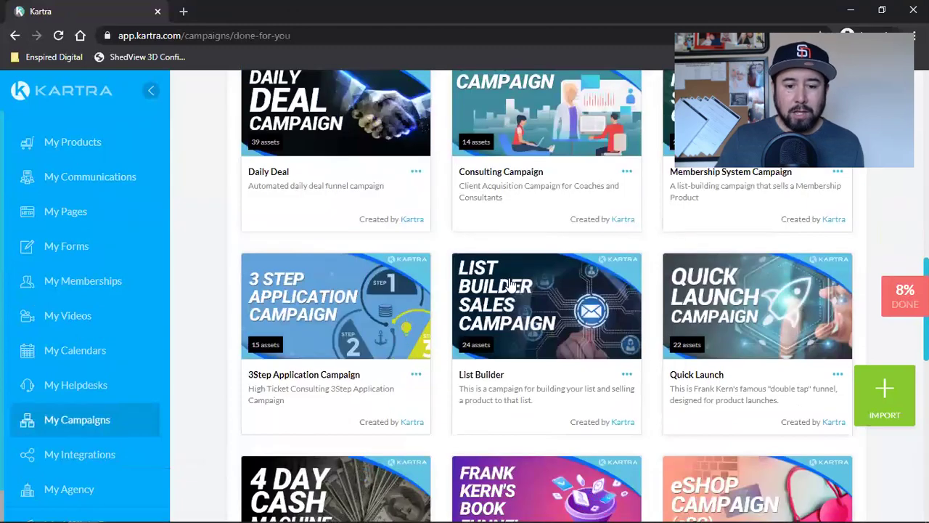
{"action": "left_click", "coordinate": [627, 376]}
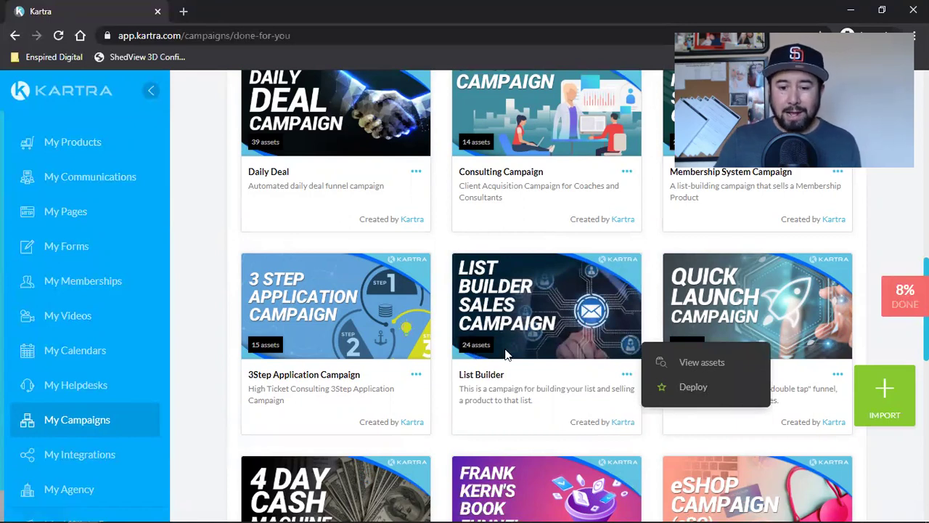
{"action": "left_click", "coordinate": [704, 362]}
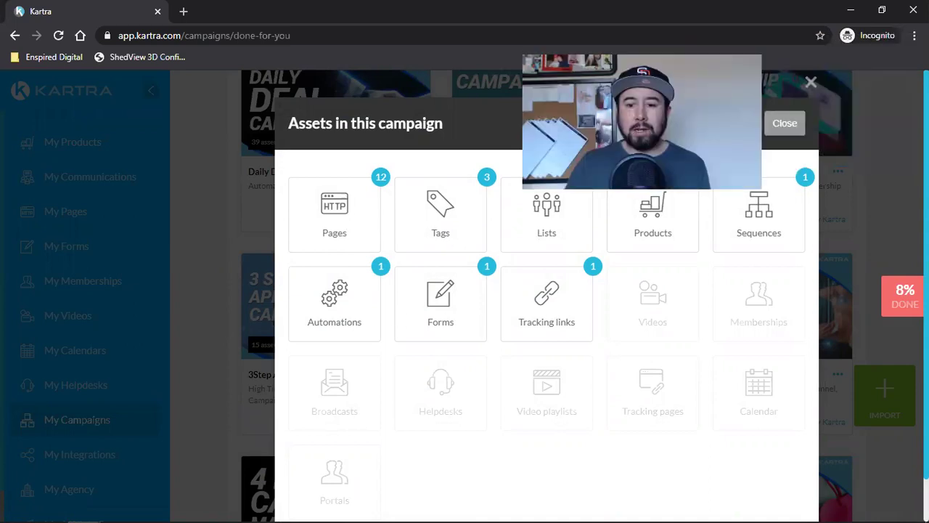
{"action": "left_click", "coordinate": [785, 125]}
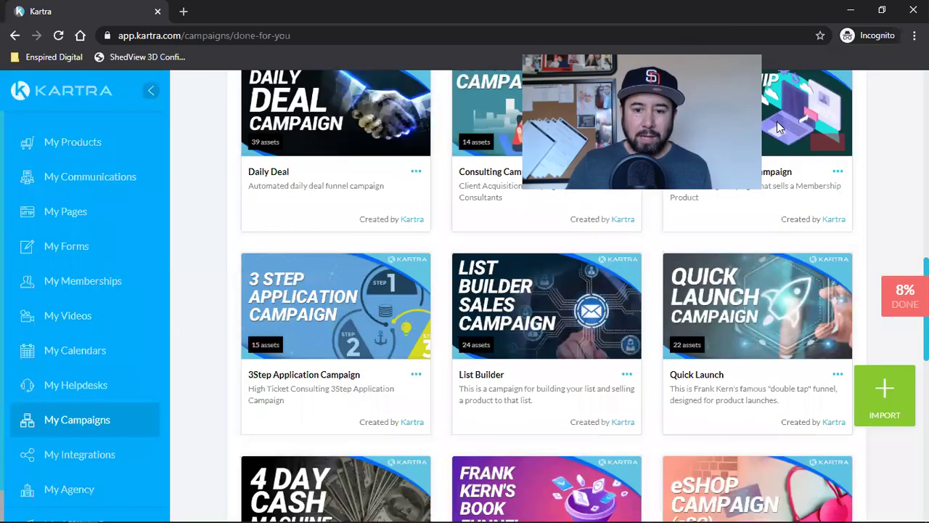
- Show the Deploy option for the List Builder campaign and dismiss it without deploying
{"action": "mouse_move", "coordinate": [481, 356]}
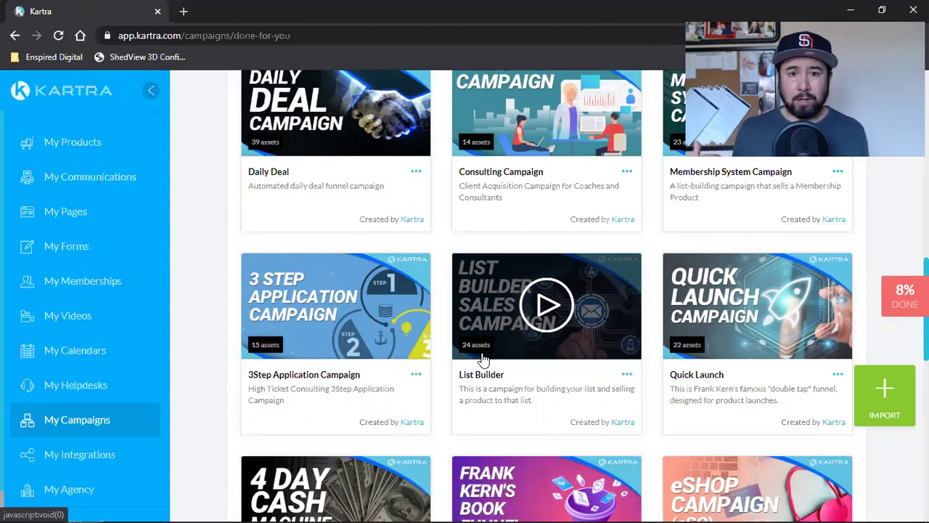
{"action": "left_click", "coordinate": [628, 375]}
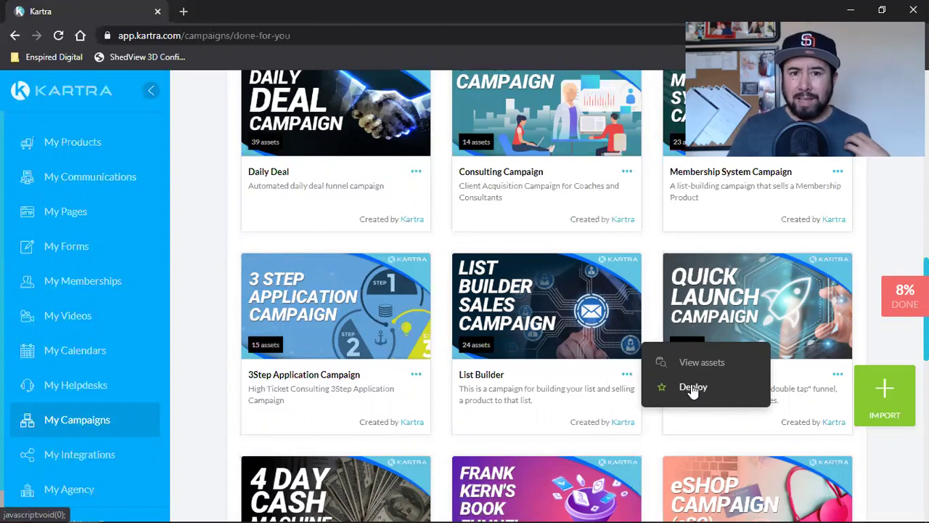
{"action": "left_click", "coordinate": [205, 344]}
- Browse further through the available campaigns to the Book Funnel and highlight its title
{"action": "mouse_move", "coordinate": [361, 305]}
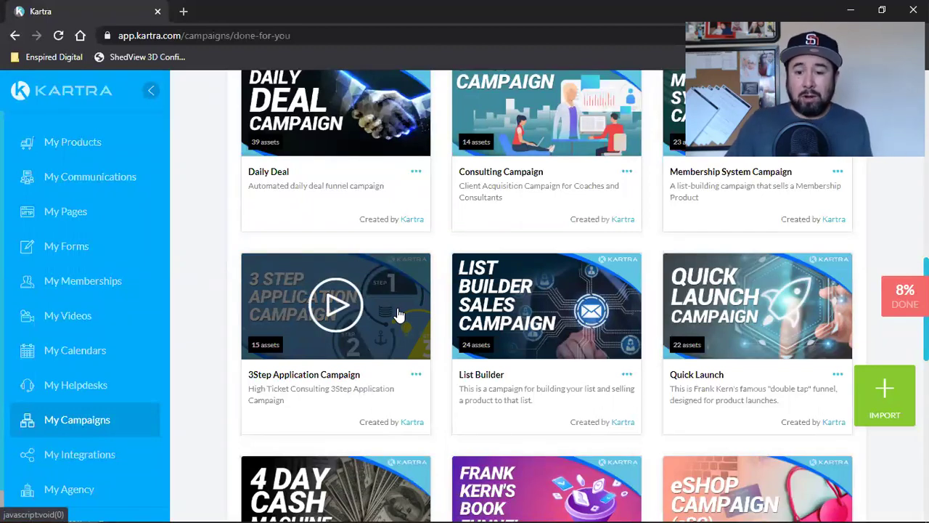
{"action": "scroll", "coordinate": [398, 314], "scroll_direction": "down", "scroll_amount": 2}
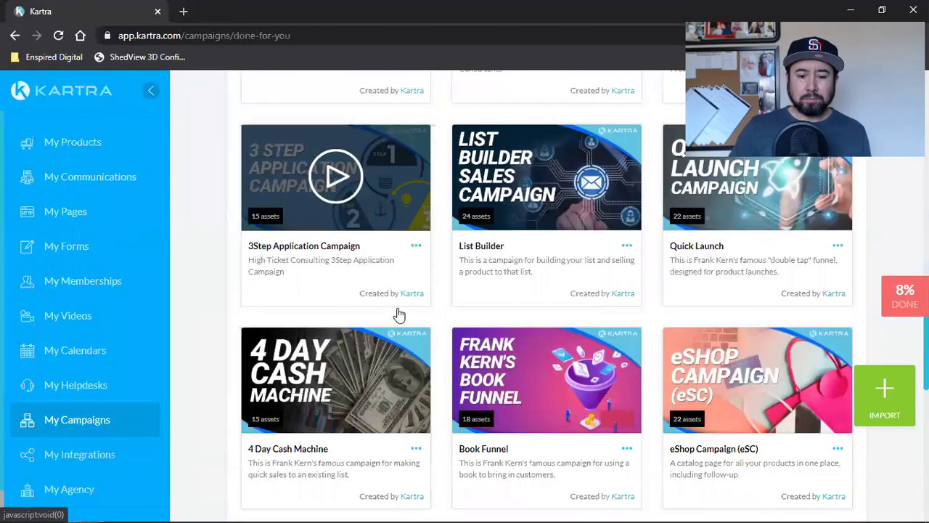
{"action": "scroll", "coordinate": [489, 329], "scroll_direction": "down", "scroll_amount": 2}
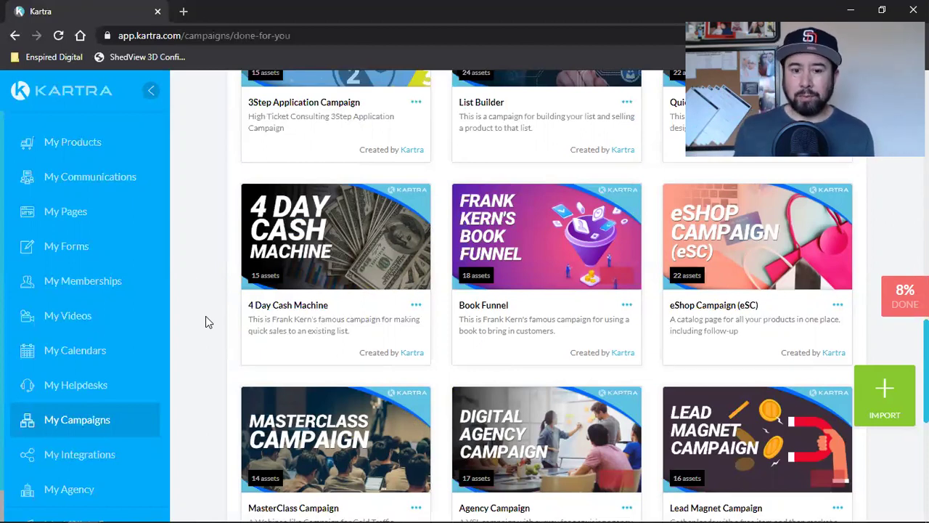
{"action": "mouse_move", "coordinate": [570, 243]}
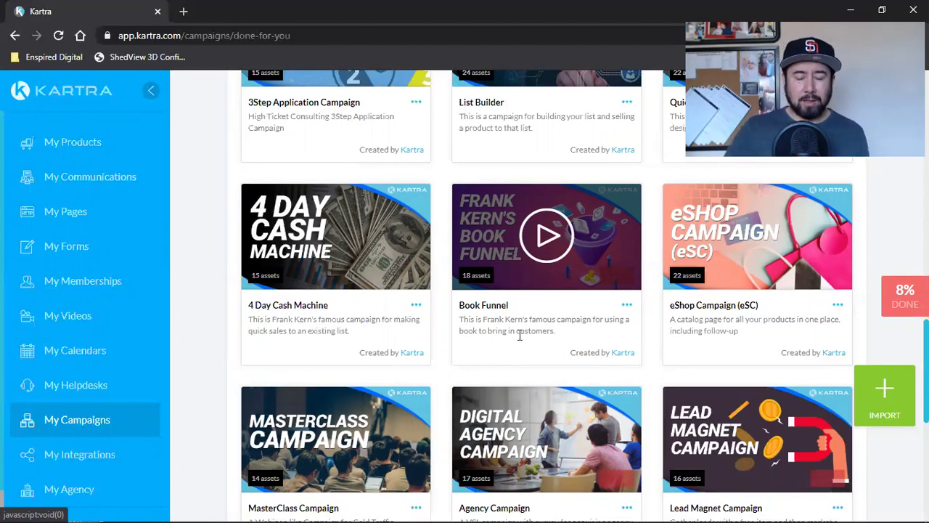
{"action": "triple_click", "coordinate": [500, 308]}
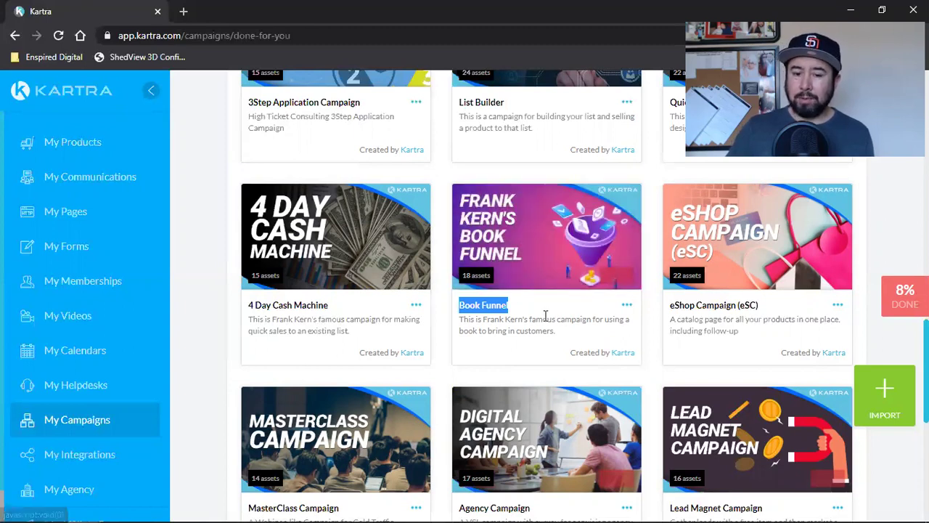
- Look through the remaining available campaigns and open the dialog for importing a campaign
{"action": "scroll", "coordinate": [546, 315], "scroll_direction": "down", "scroll_amount": 4}
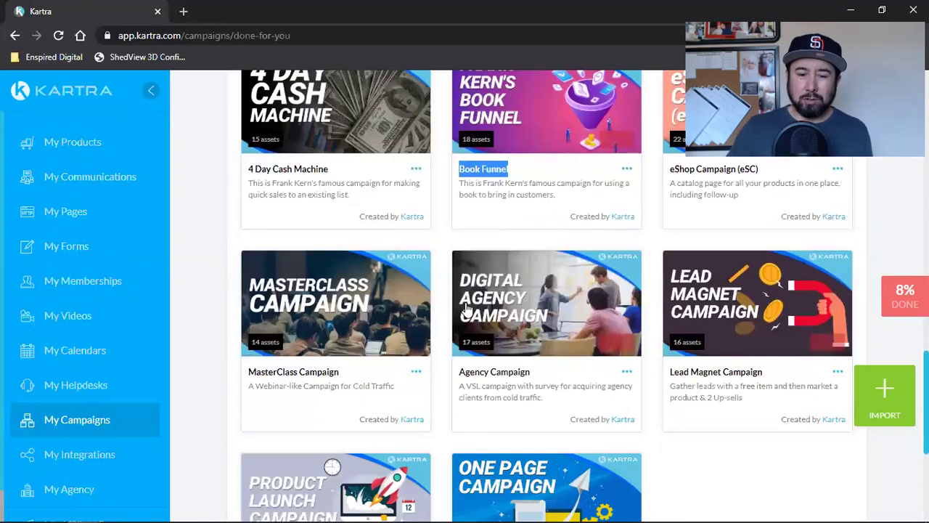
{"action": "scroll", "coordinate": [486, 305], "scroll_direction": "up", "scroll_amount": 12}
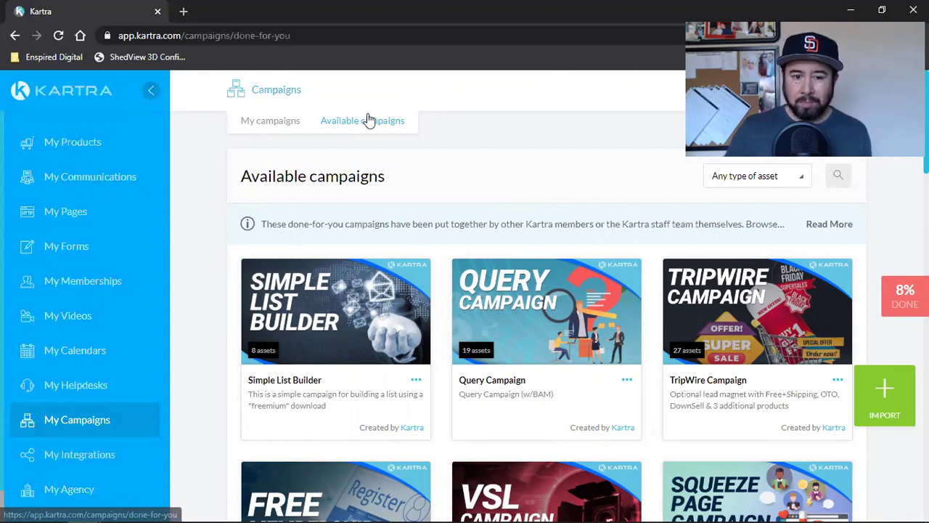
{"action": "left_click", "coordinate": [868, 389]}
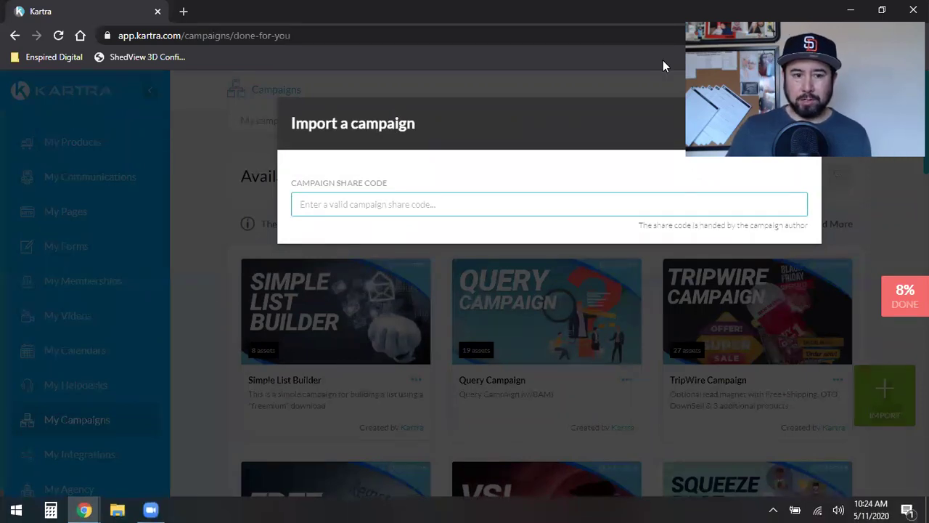
- Switch to the Kartra window with the account's own campaigns and start sharing the Listing Funnel
{"action": "left_click", "coordinate": [861, 9]}
{"action": "left_click", "coordinate": [85, 508]}
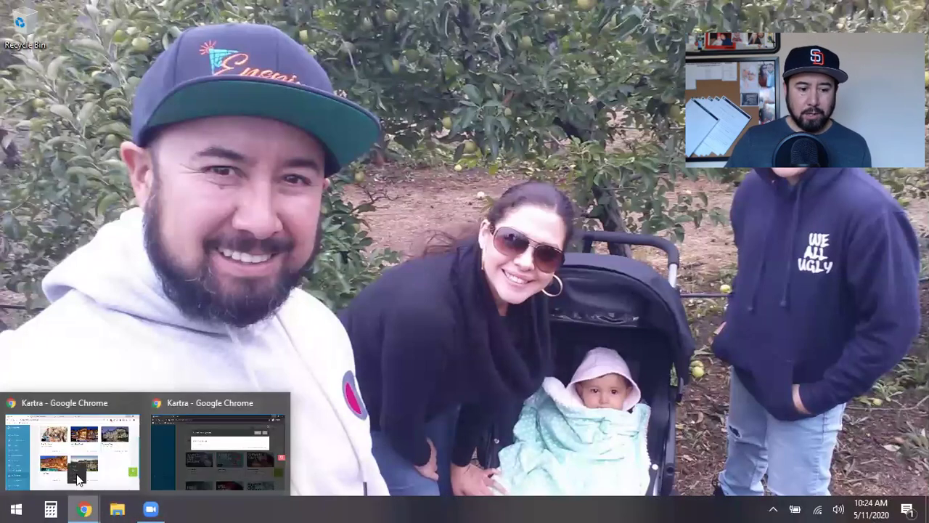
{"action": "left_click", "coordinate": [79, 469]}
{"action": "left_click", "coordinate": [197, 298]}
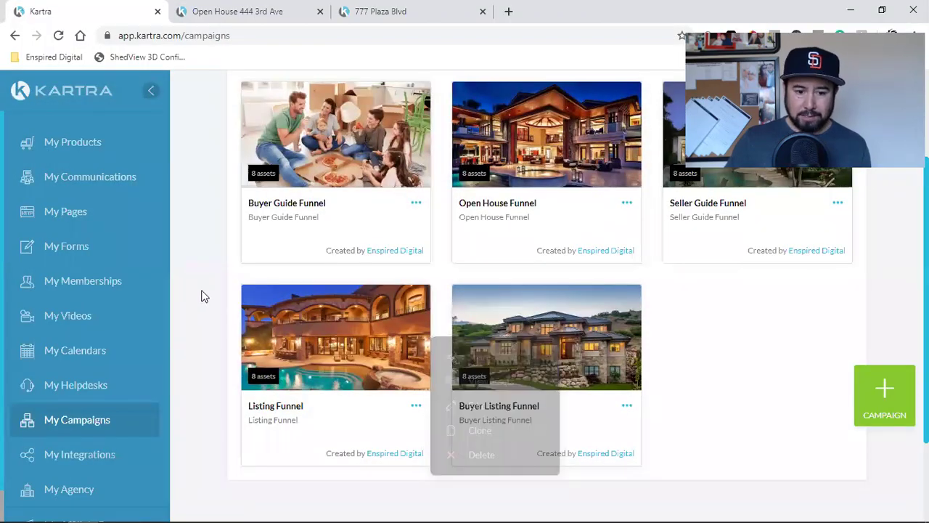
{"action": "left_click", "coordinate": [416, 407]}
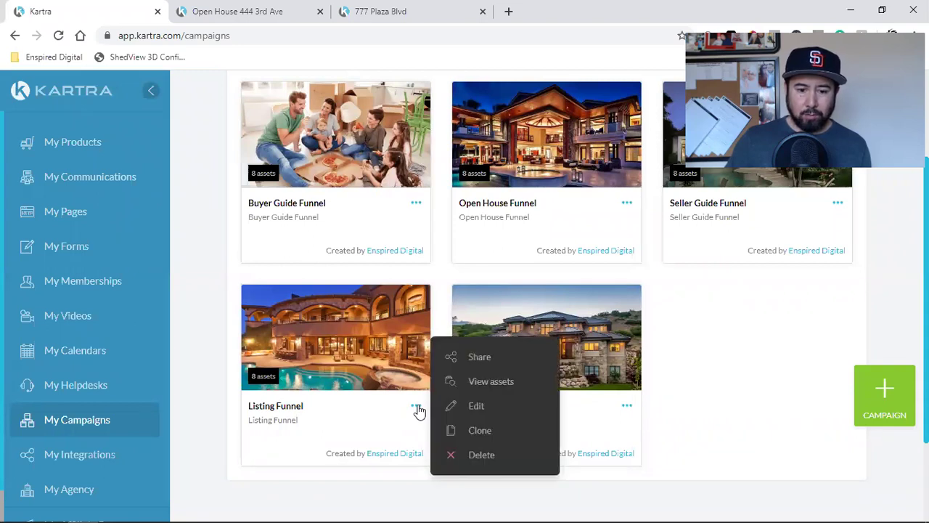
{"action": "left_click", "coordinate": [515, 358]}
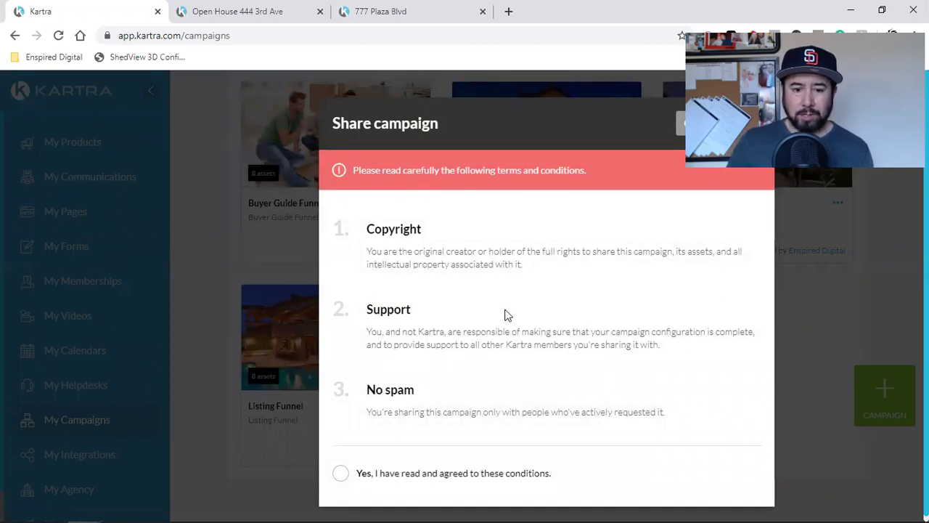
- Review the Copyright, Support and No spam conditions for sharing a campaign, highlighting their text
{"action": "double_click", "coordinate": [406, 233]}
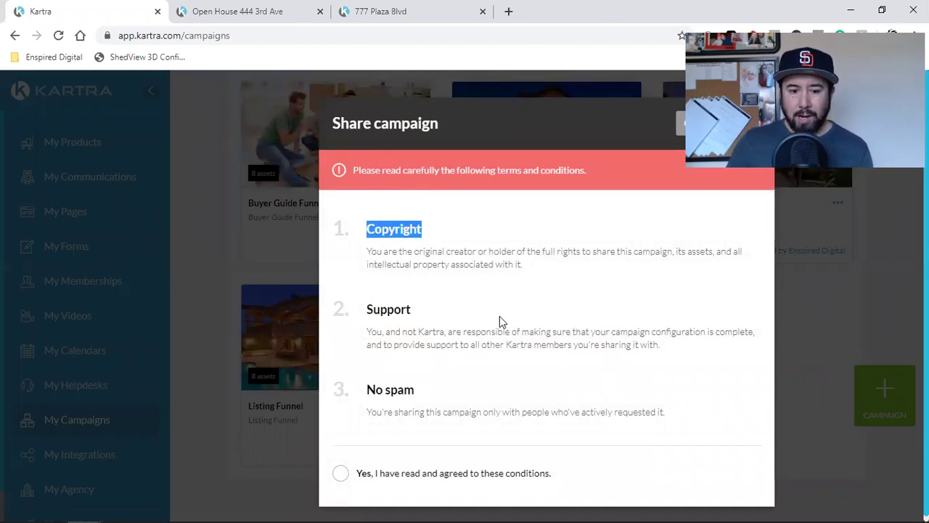
{"action": "triple_click", "coordinate": [526, 265]}
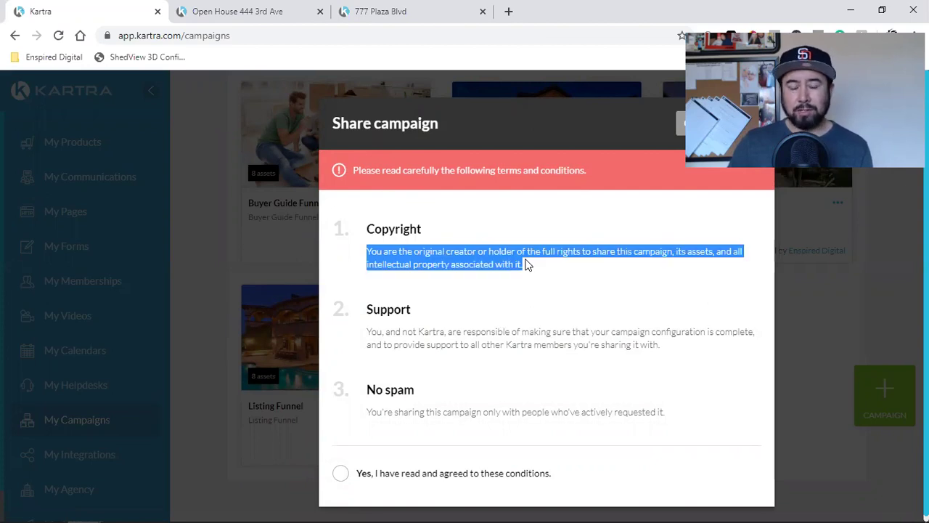
{"action": "triple_click", "coordinate": [407, 342]}
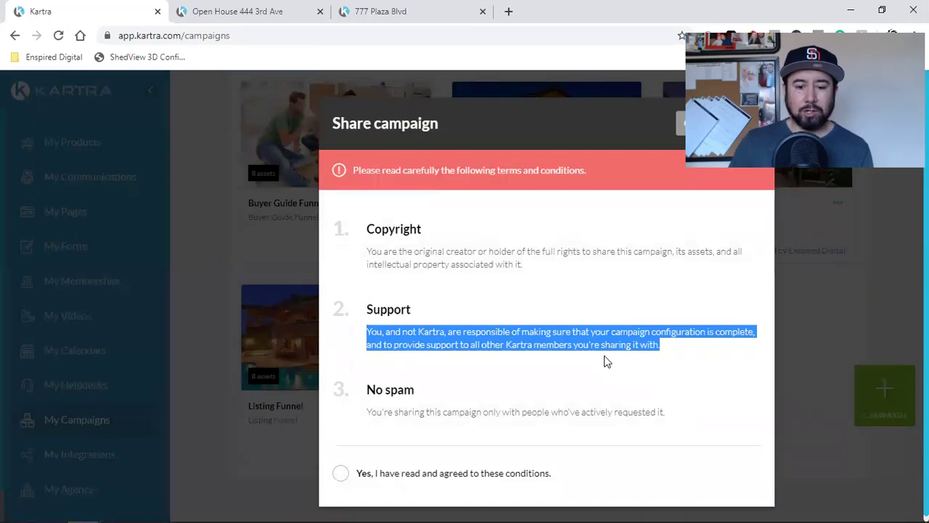
{"action": "left_click", "coordinate": [654, 339]}
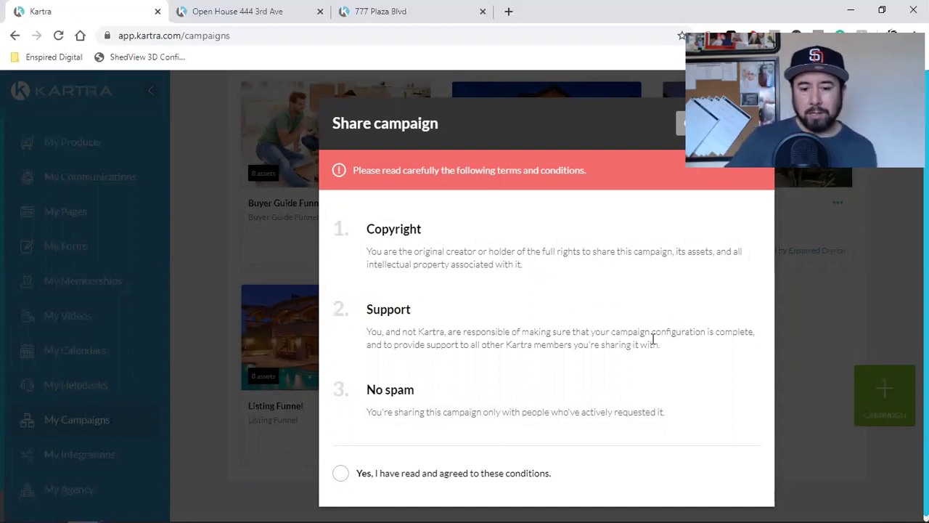
{"action": "triple_click", "coordinate": [454, 421]}
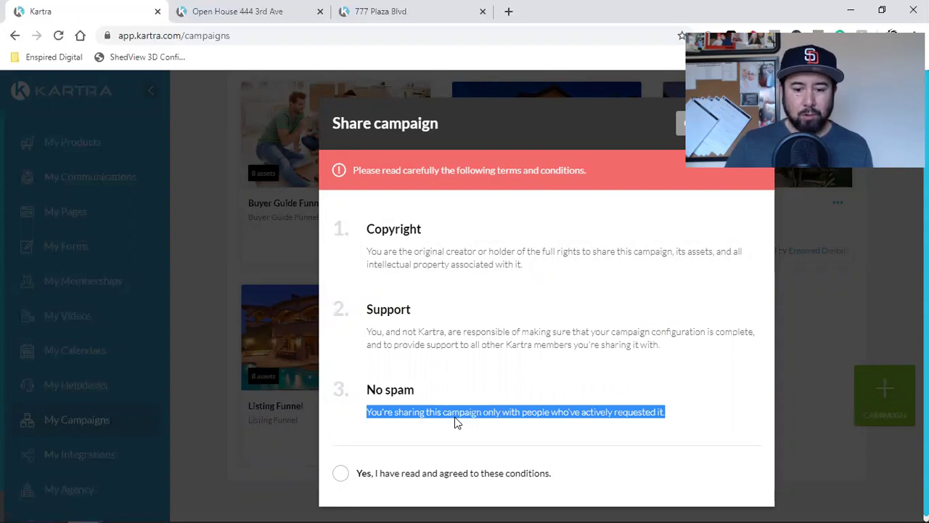
{"action": "left_click", "coordinate": [474, 402]}
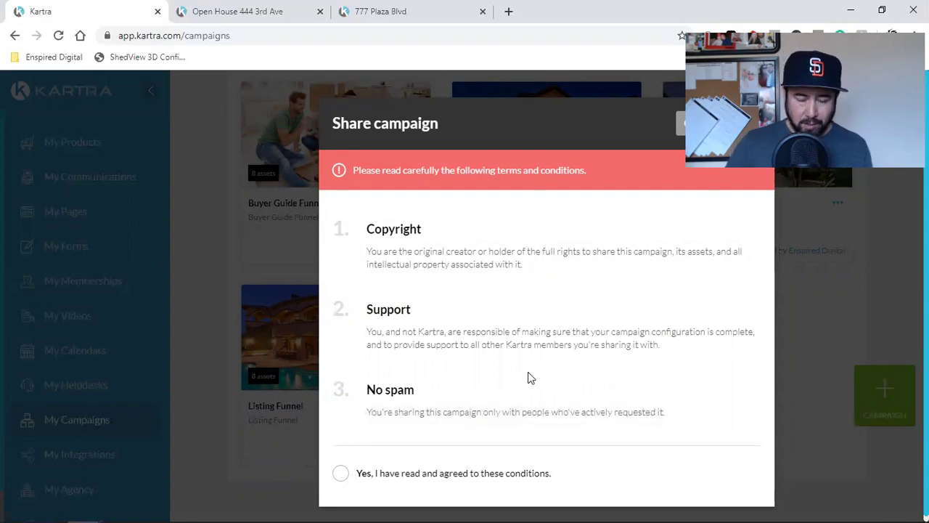
{"action": "scroll", "coordinate": [515, 383], "scroll_direction": "down", "scroll_amount": 1}
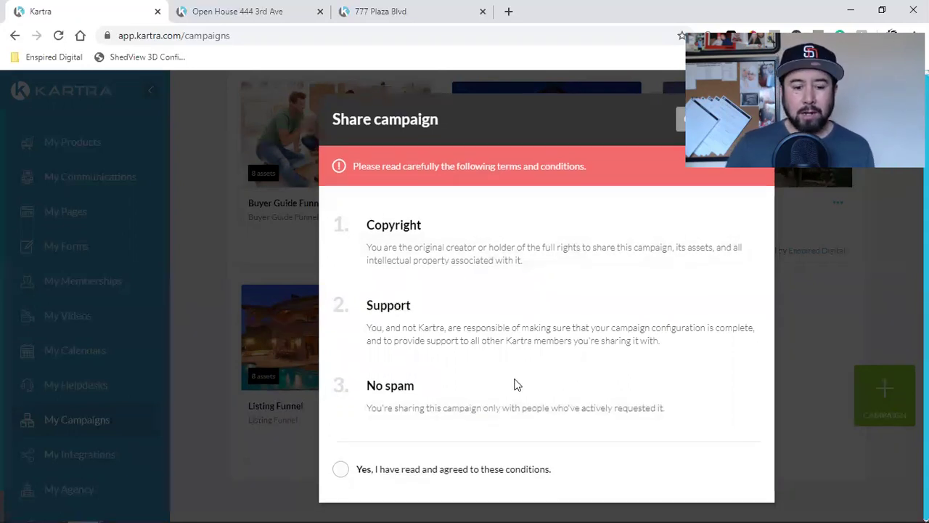
- Agree to the sharing conditions and choose to generate a share code for the Listing Funnel
{"action": "left_click", "coordinate": [363, 460]}
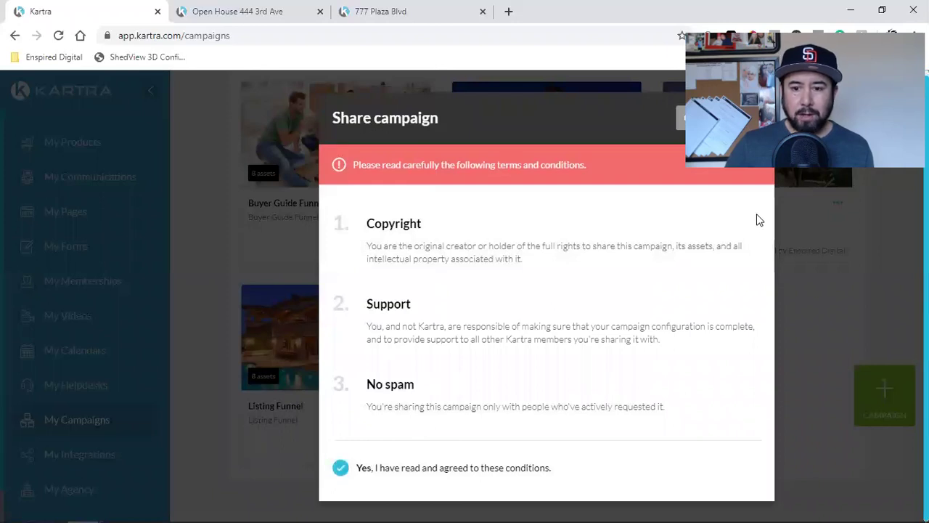
{"action": "left_click", "coordinate": [722, 118]}
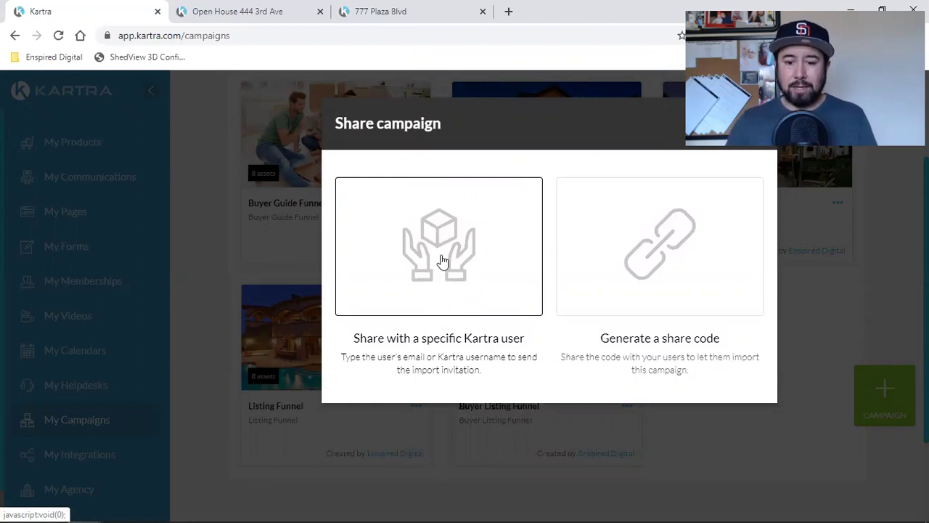
{"action": "left_click", "coordinate": [620, 251]}
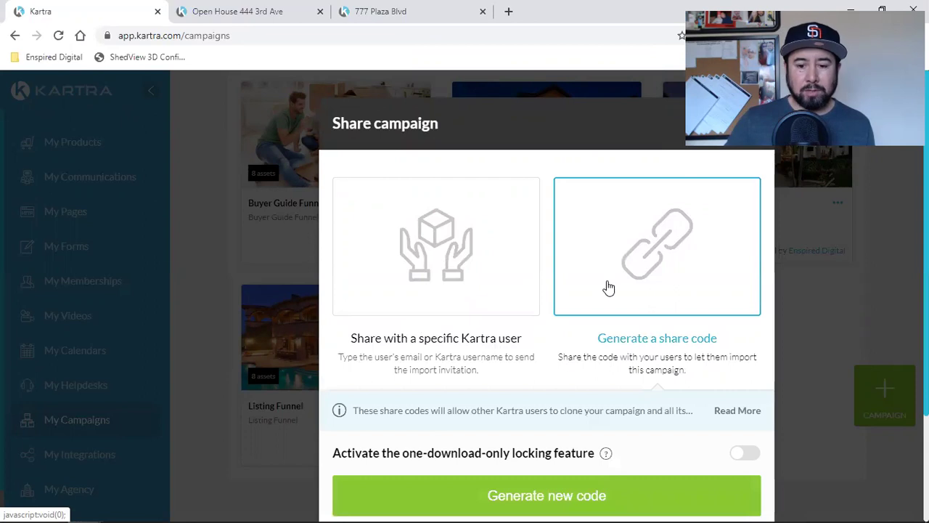
{"action": "scroll", "coordinate": [695, 322], "scroll_direction": "down", "scroll_amount": 2}
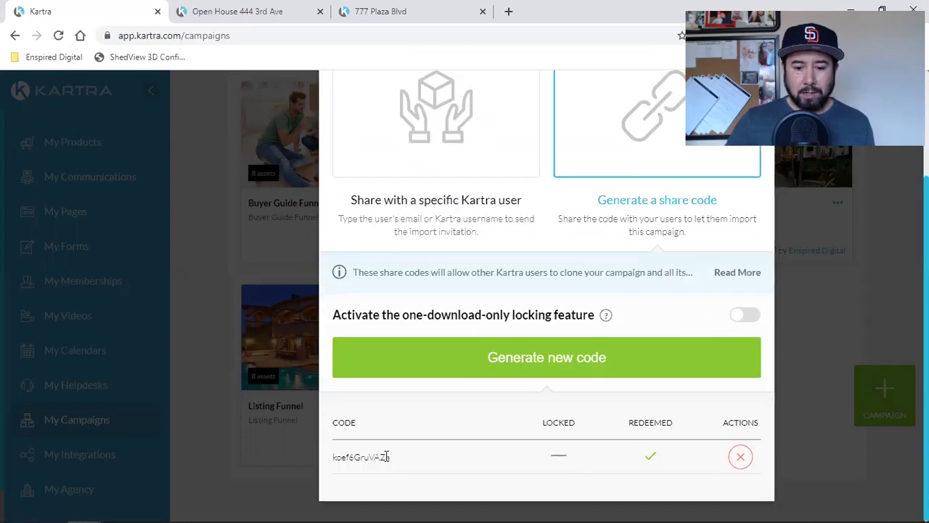
- Select and copy the Listing Funnel's existing campaign share code
{"action": "double_click", "coordinate": [357, 458]}
{"action": "right_click", "coordinate": [357, 458]}
{"action": "left_click", "coordinate": [387, 372]}
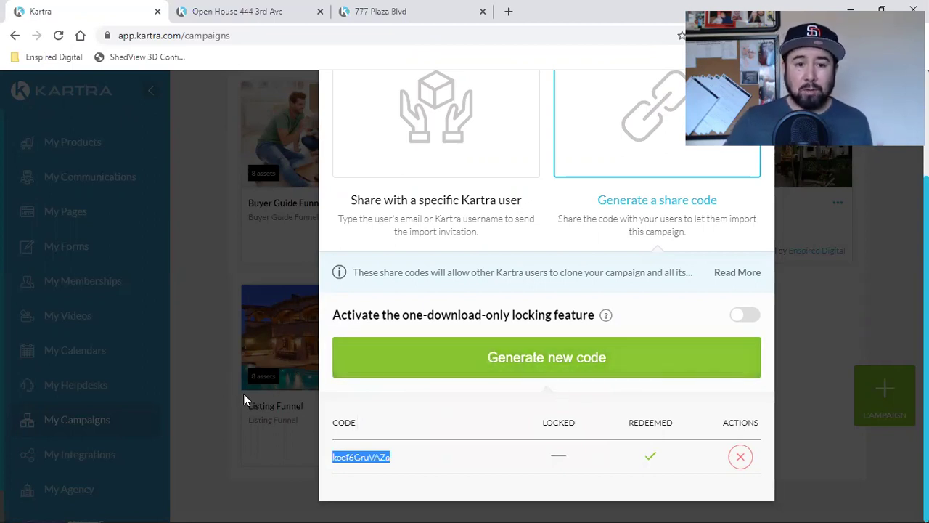
- Close the open house page and review the property listing page, including the opt-in form behind its photo offer
{"action": "left_click", "coordinate": [377, 11]}
{"action": "left_click", "coordinate": [319, 11]}
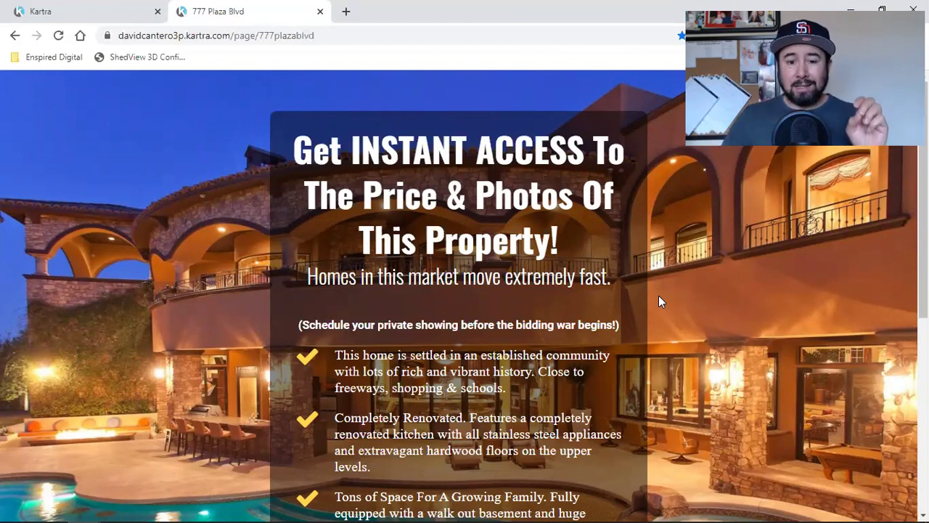
{"action": "scroll", "coordinate": [659, 302], "scroll_direction": "down", "scroll_amount": 4}
{"action": "left_click", "coordinate": [450, 377]}
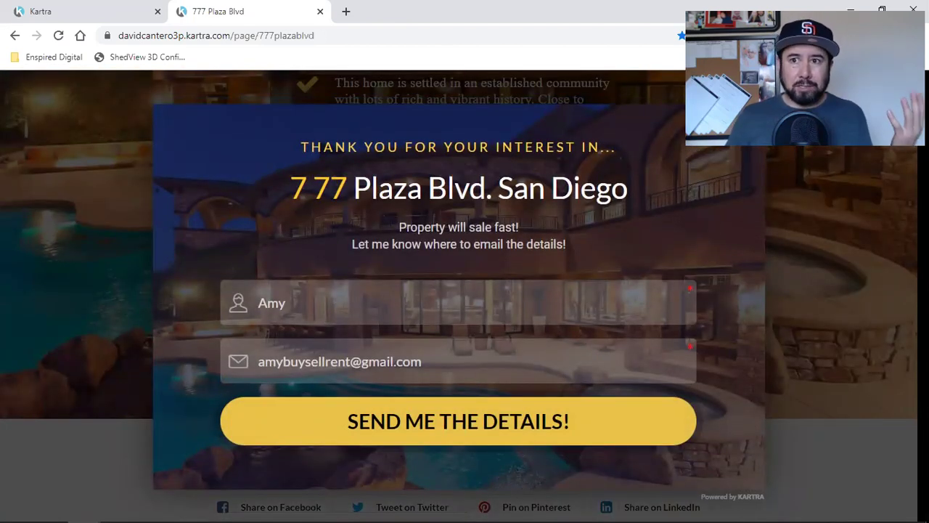
{"action": "left_click", "coordinate": [842, 311]}
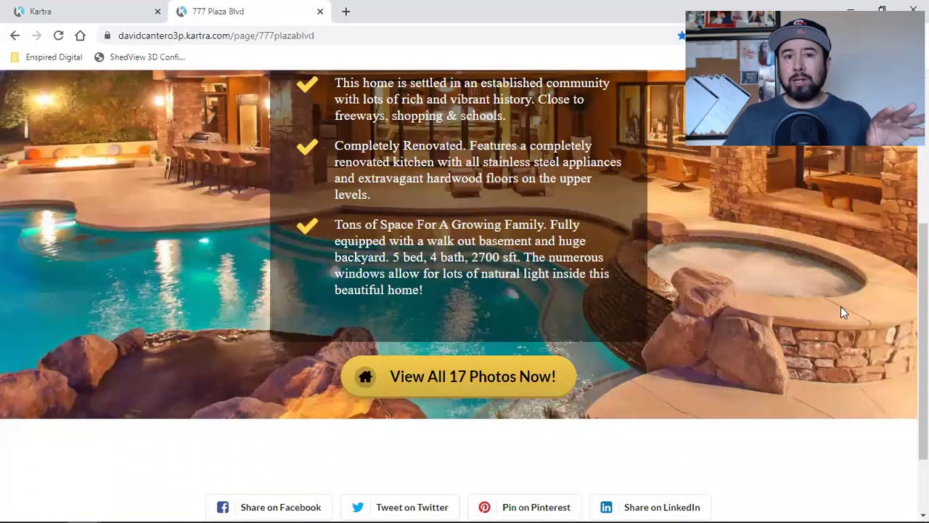
{"action": "scroll", "coordinate": [841, 306], "scroll_direction": "up", "scroll_amount": 4}
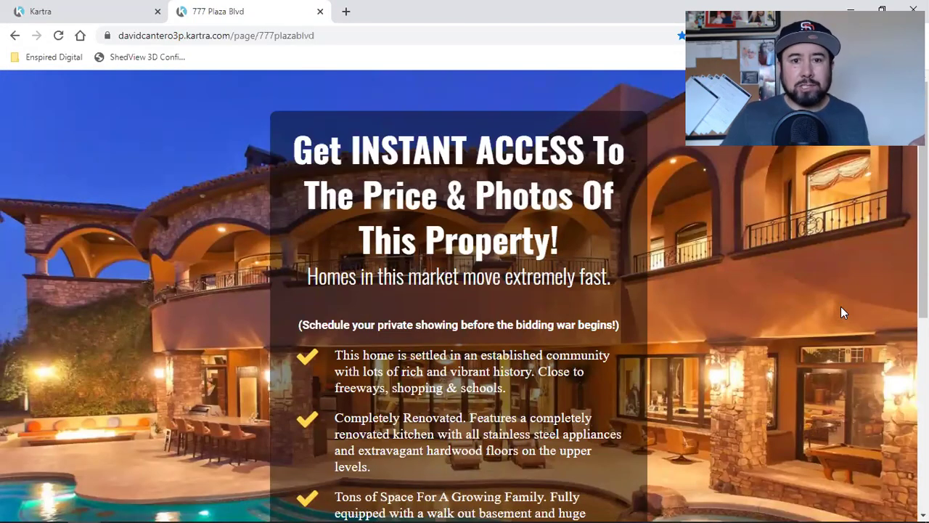
{"action": "scroll", "coordinate": [840, 312], "scroll_direction": "down", "scroll_amount": 4}
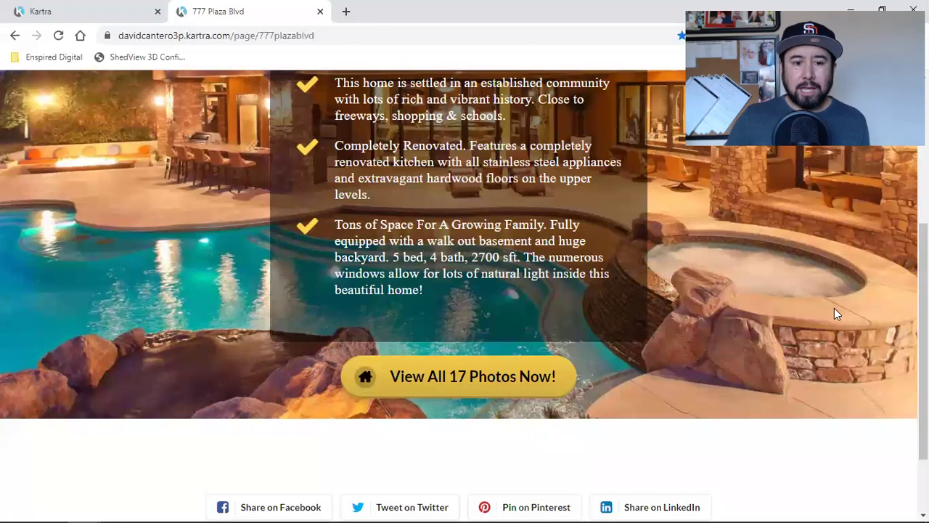
{"action": "scroll", "coordinate": [554, 244], "scroll_direction": "up", "scroll_amount": 4}
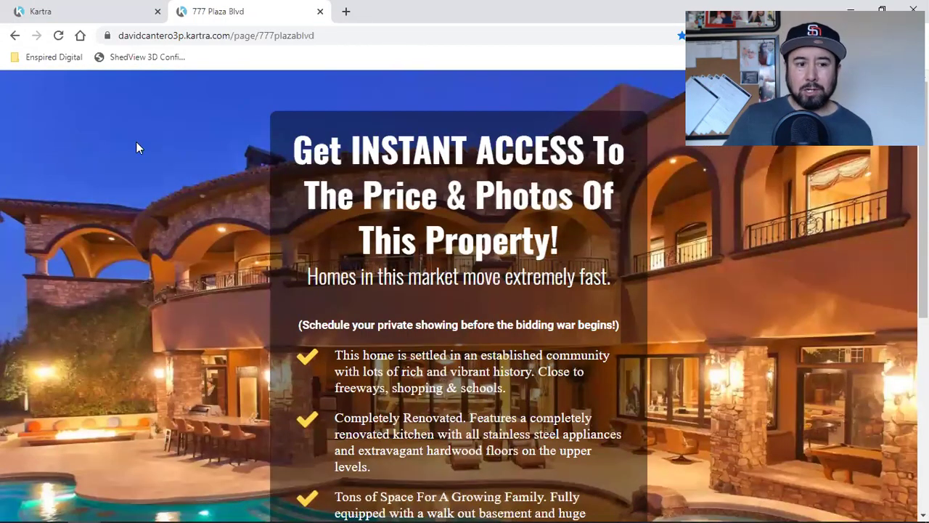
- Return to the Listing Funnel's sharing options and copy the existing share code again
{"action": "left_click", "coordinate": [66, 6]}
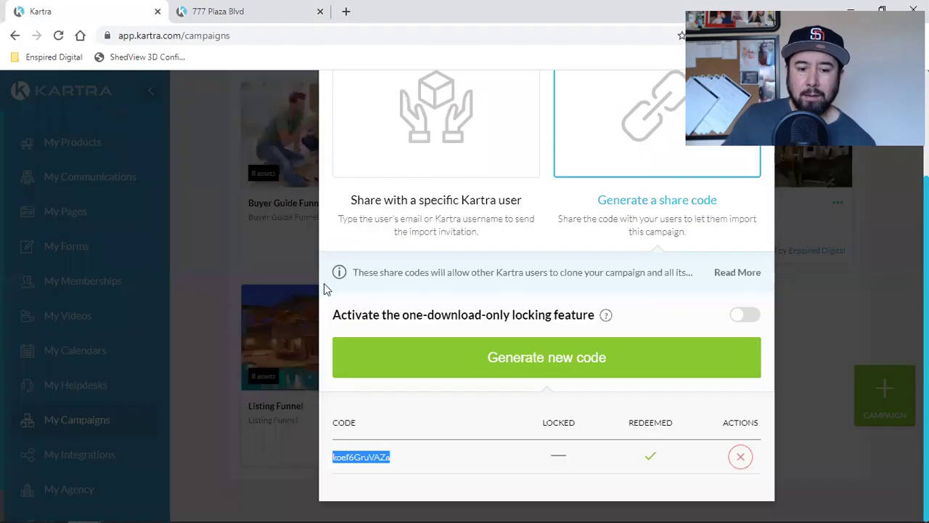
{"action": "right_click", "coordinate": [355, 454]}
{"action": "left_click", "coordinate": [356, 365]}
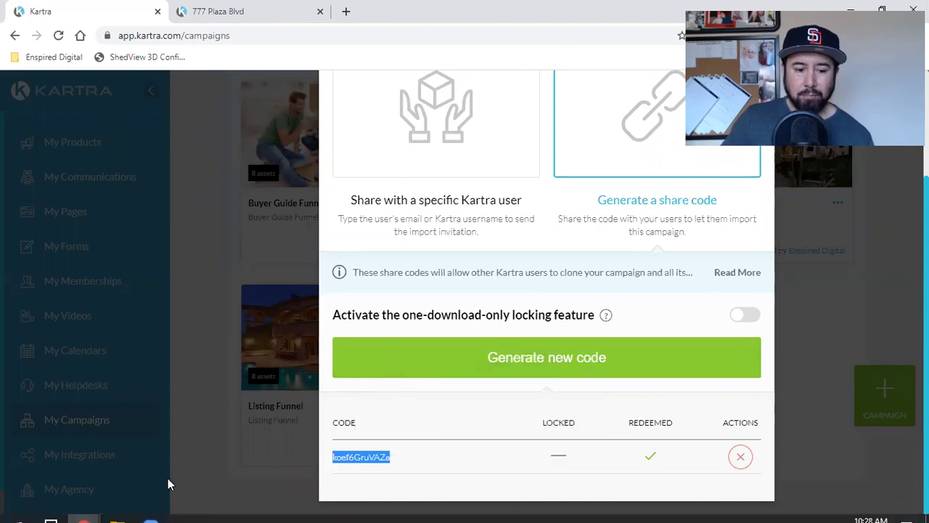
- Switch to the other Kartra account's window, paste the campaign share code into the import dialog and continue
{"action": "mouse_move", "coordinate": [83, 517]}
{"action": "left_click", "coordinate": [190, 452]}
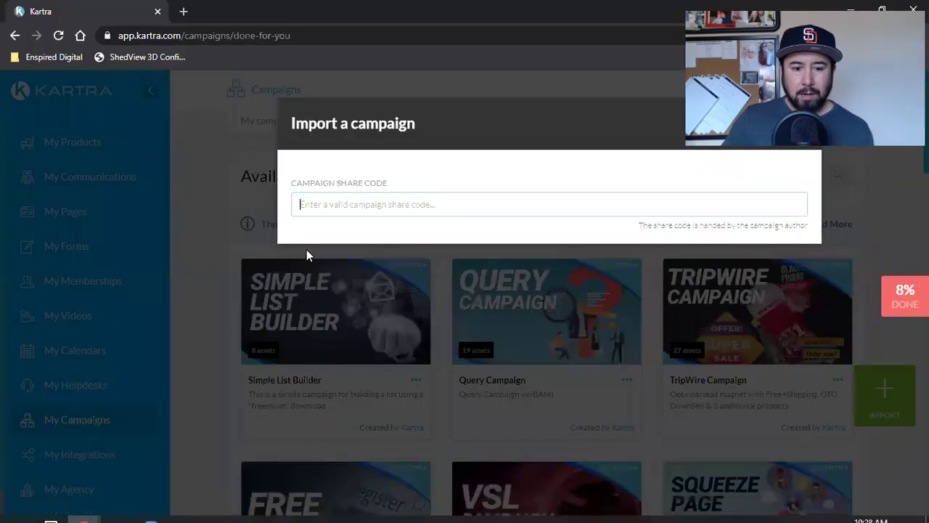
{"action": "left_click", "coordinate": [328, 204]}
{"action": "key", "text": "ctrl+v"}
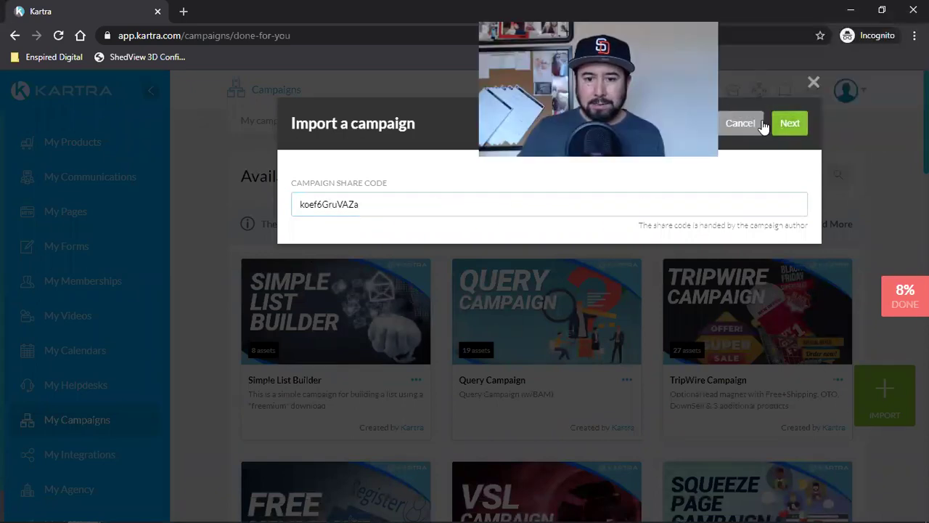
{"action": "left_click", "coordinate": [787, 124]}
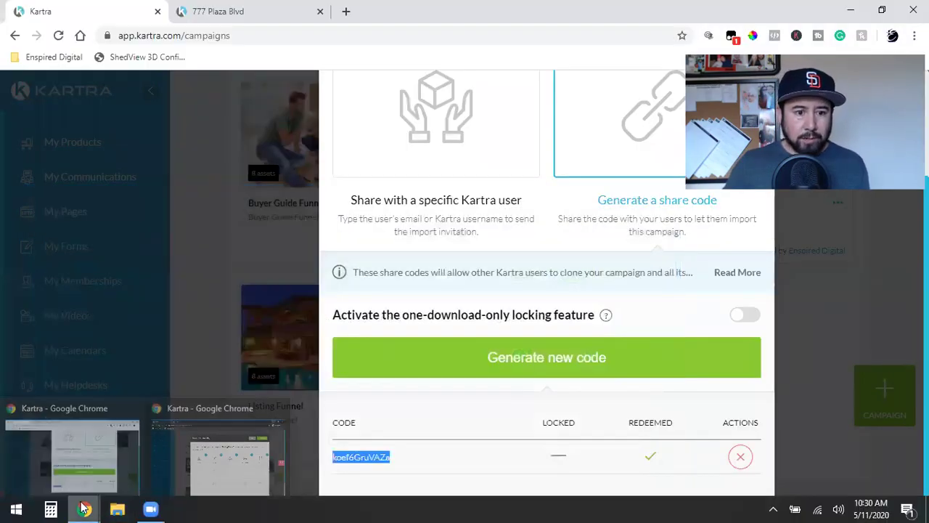
- Show the property listing page again and open the opt-in form from "View All 17 Photos Now!"
{"action": "left_click", "coordinate": [209, 7]}
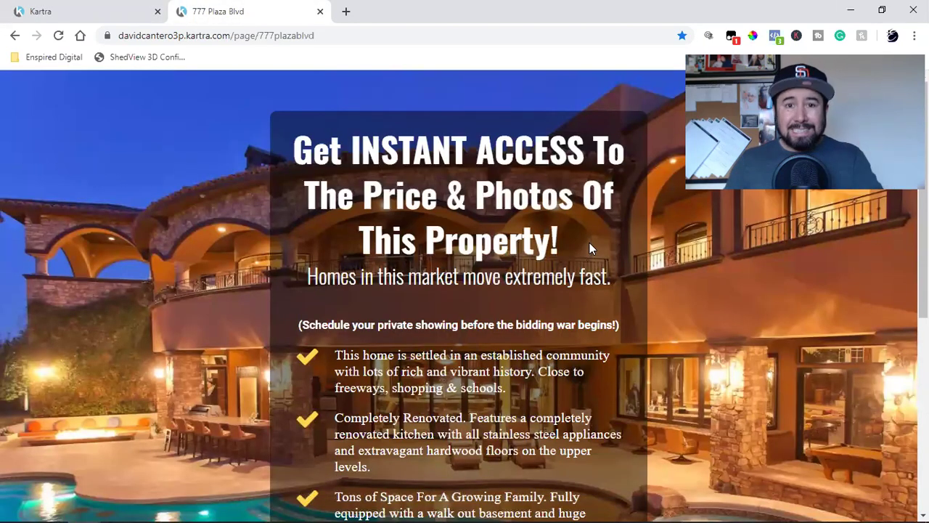
{"action": "scroll", "coordinate": [589, 242], "scroll_direction": "down", "scroll_amount": 4}
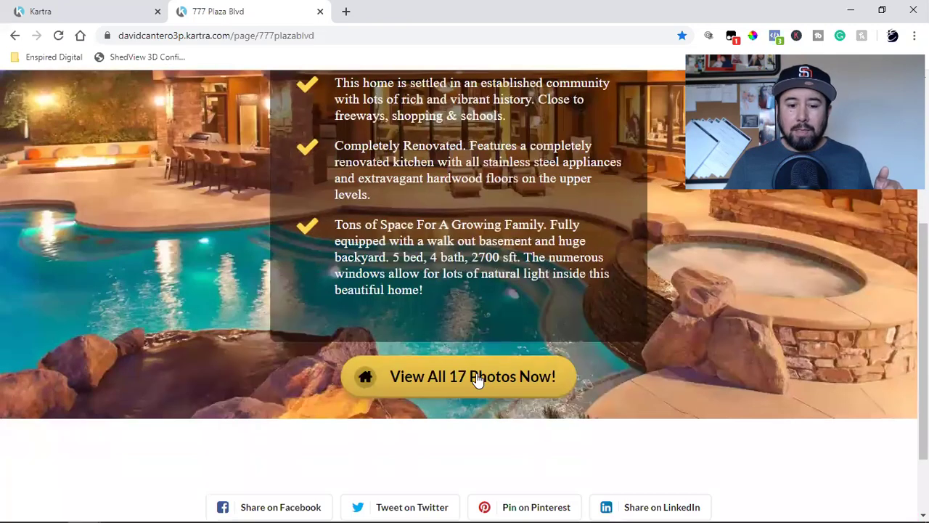
{"action": "left_click", "coordinate": [473, 375]}
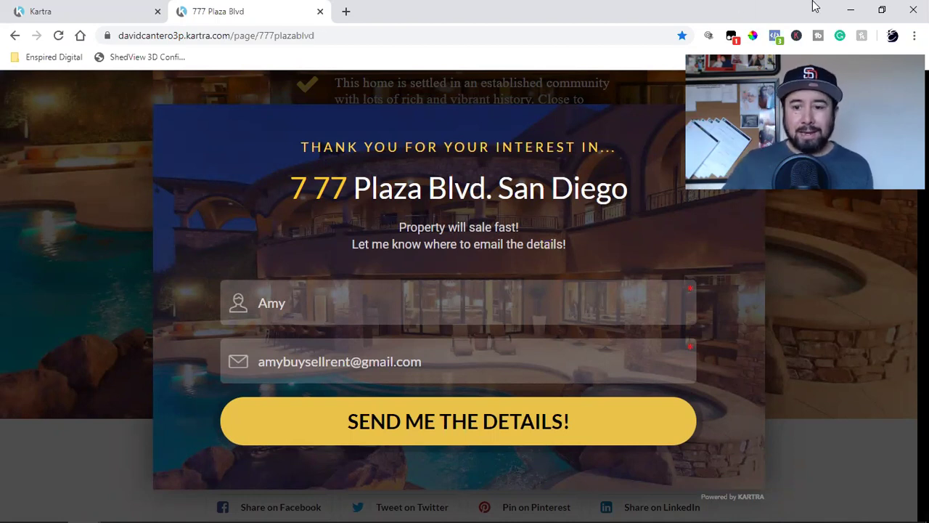
- Minimize the listing page's window and bring back the window with the Listing Funnel import overview
{"action": "left_click", "coordinate": [851, 9]}
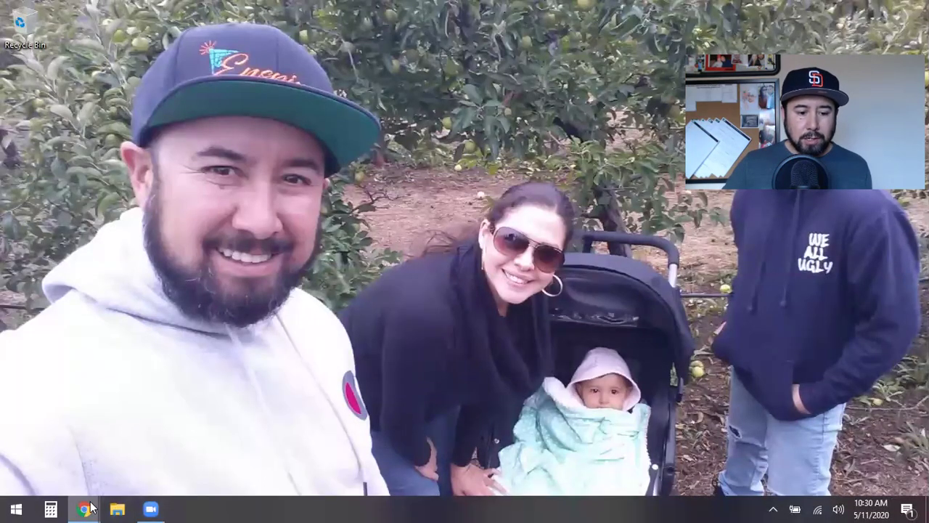
{"action": "mouse_move", "coordinate": [90, 508]}
{"action": "left_click", "coordinate": [166, 451]}
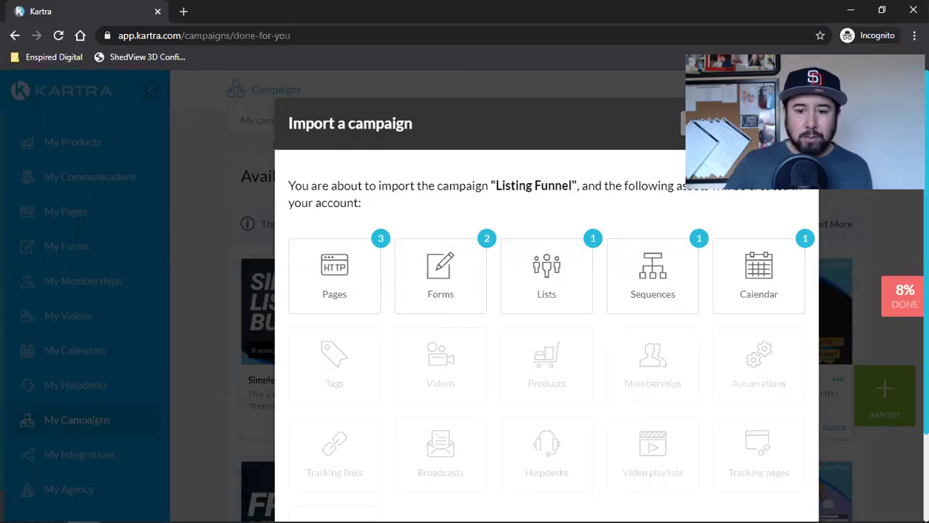
- Cancel the Listing Funnel import, switch back to the original Kartra account's window and close its campaign sharing dialog
{"action": "left_click", "coordinate": [700, 123]}
{"action": "mouse_move", "coordinate": [73, 496]}
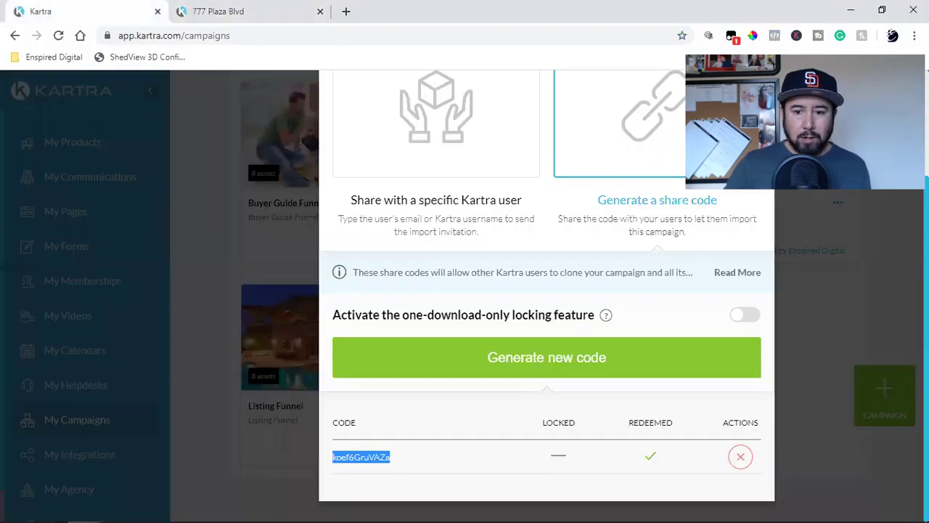
{"action": "scroll", "coordinate": [704, 127], "scroll_direction": "up", "scroll_amount": 2}
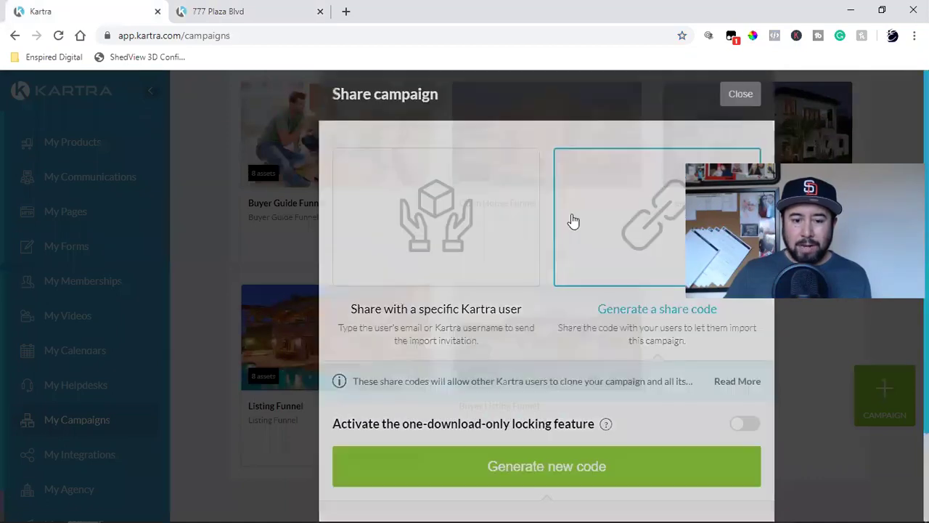
{"action": "key", "text": "Escape"}
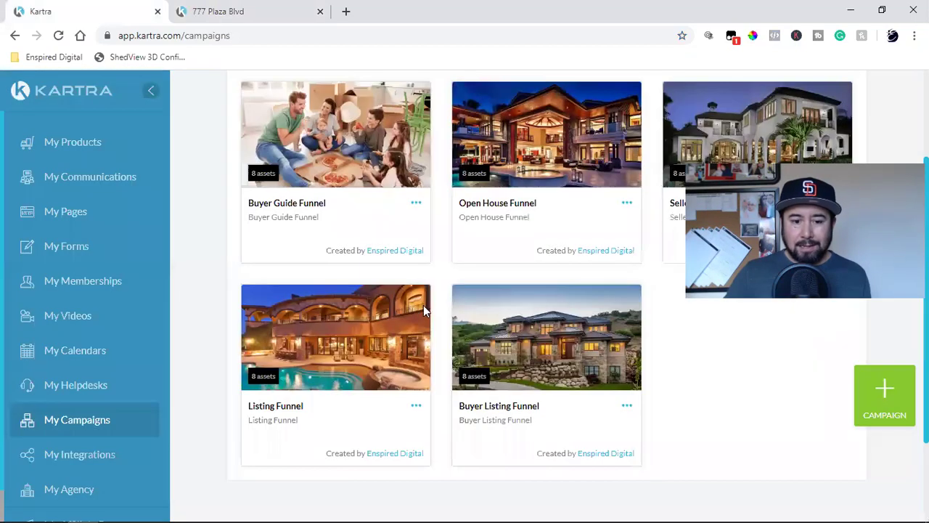
- Edit the Listing Funnel campaign, keeping its name, author, description and preview image, and open its assets for changes
{"action": "left_click", "coordinate": [416, 406]}
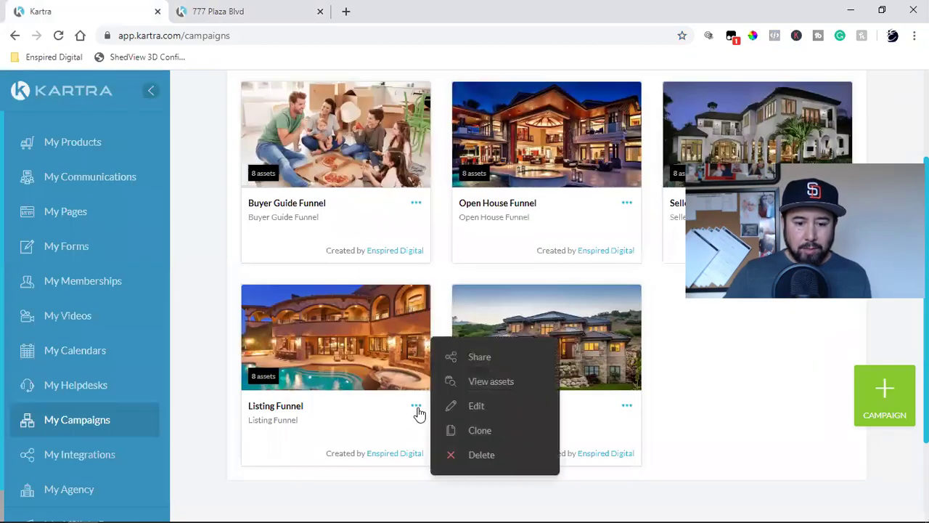
{"action": "left_click", "coordinate": [476, 407]}
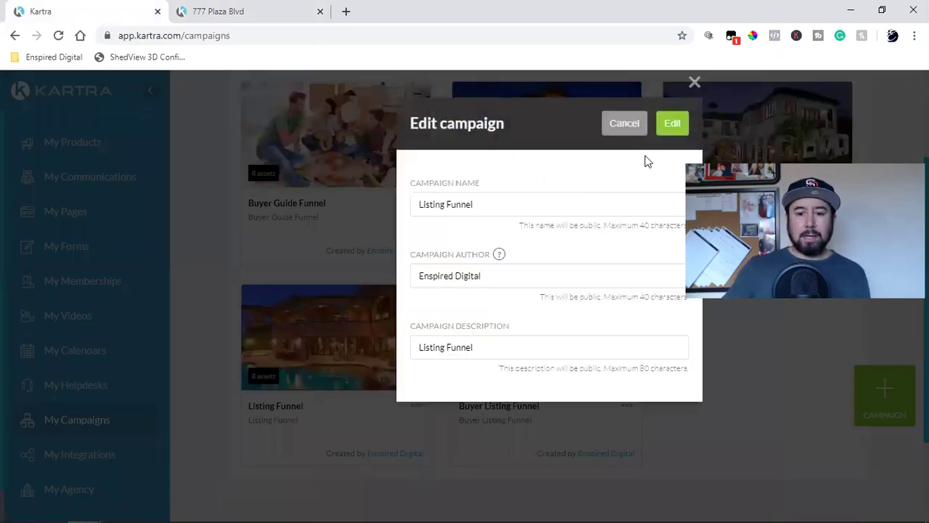
{"action": "left_click", "coordinate": [663, 134]}
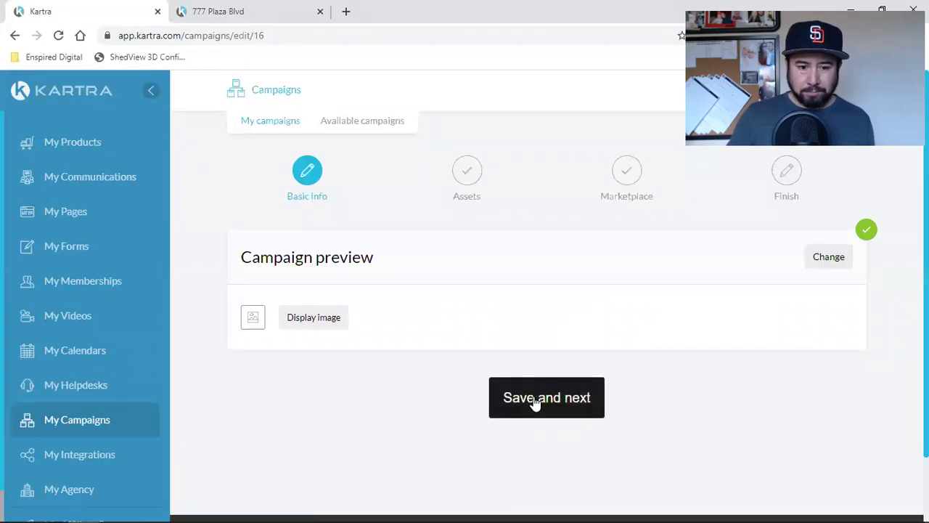
{"action": "left_click", "coordinate": [535, 404]}
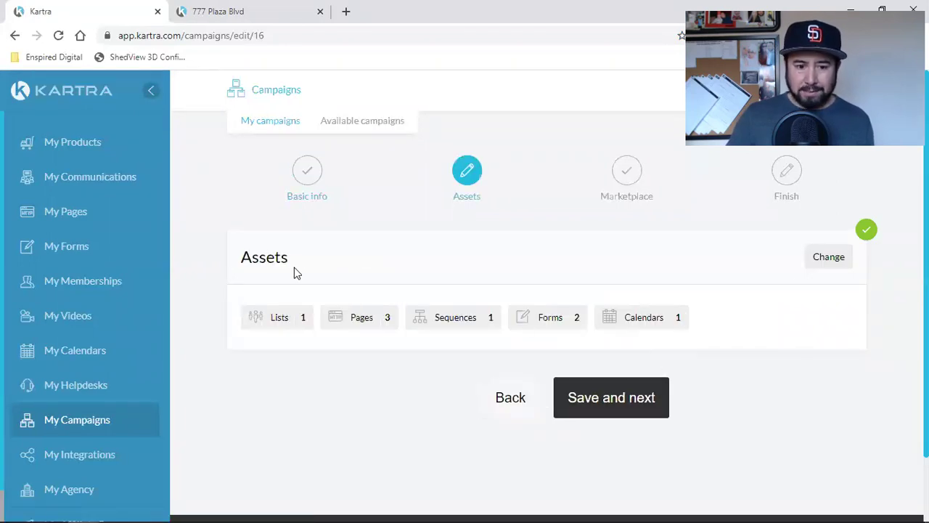
{"action": "left_click", "coordinate": [816, 261]}
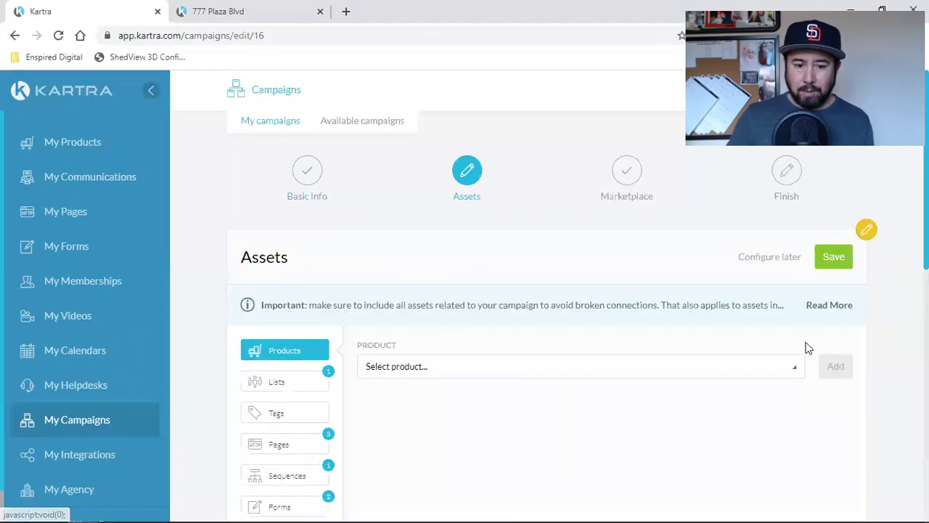
{"action": "scroll", "coordinate": [447, 351], "scroll_direction": "down", "scroll_amount": 2}
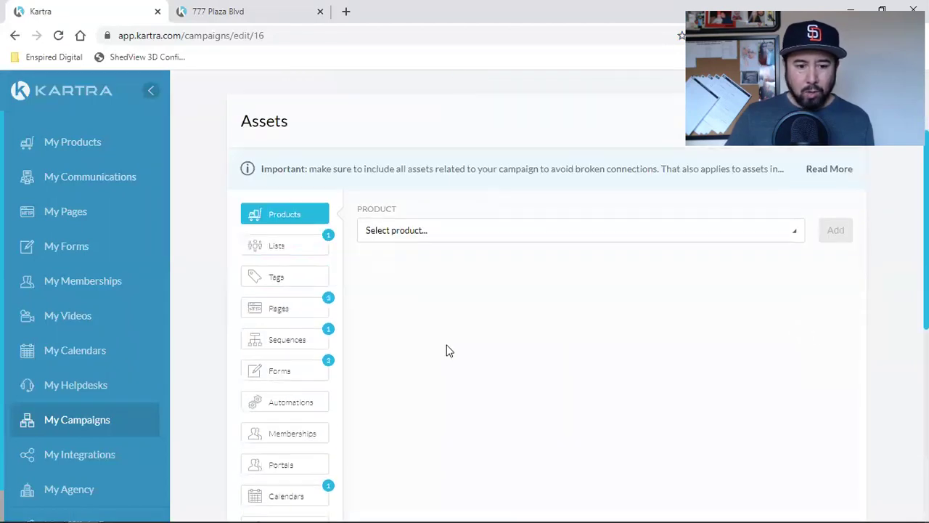
- Add the "TSREA Buyer or Seller Appointments" list to the Listing Funnel's list assets, alongside "777 Plaza Blvd"
{"action": "left_click", "coordinate": [280, 247]}
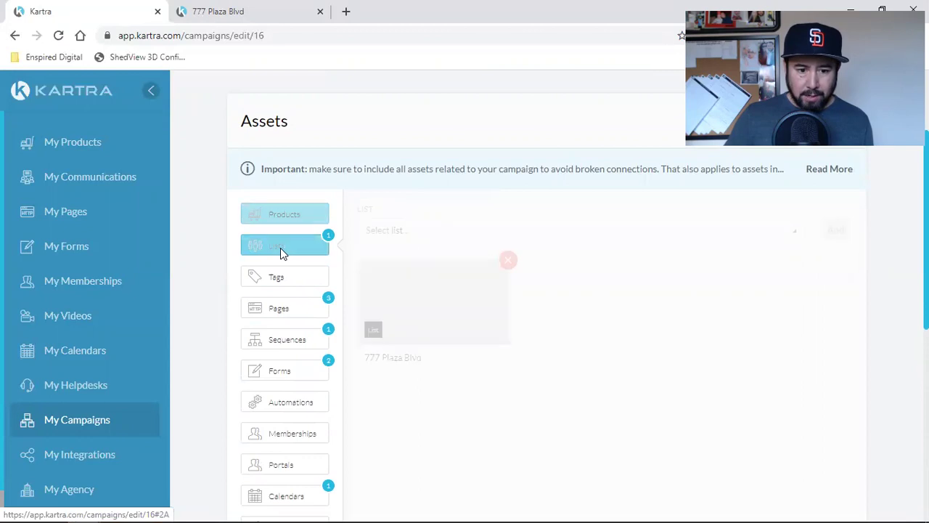
{"action": "double_click", "coordinate": [401, 358]}
{"action": "left_click", "coordinate": [401, 359]}
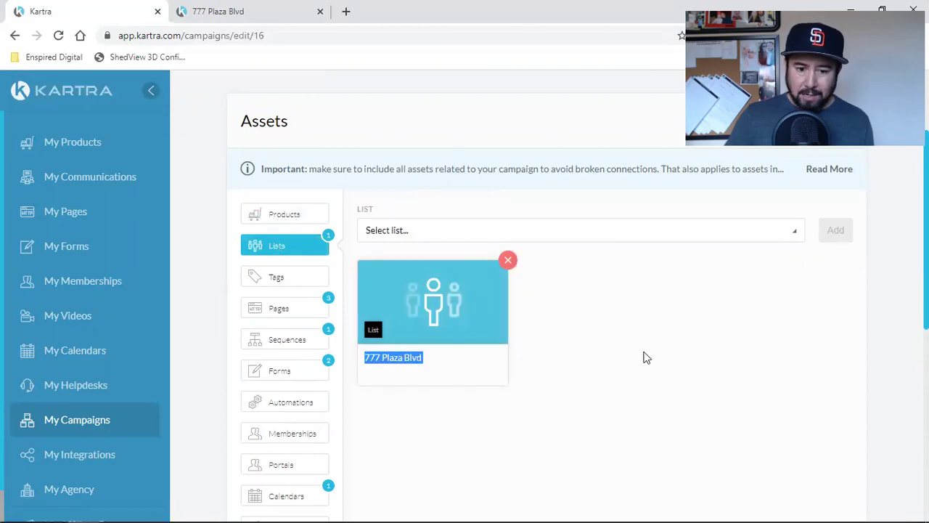
{"action": "left_click", "coordinate": [468, 235]}
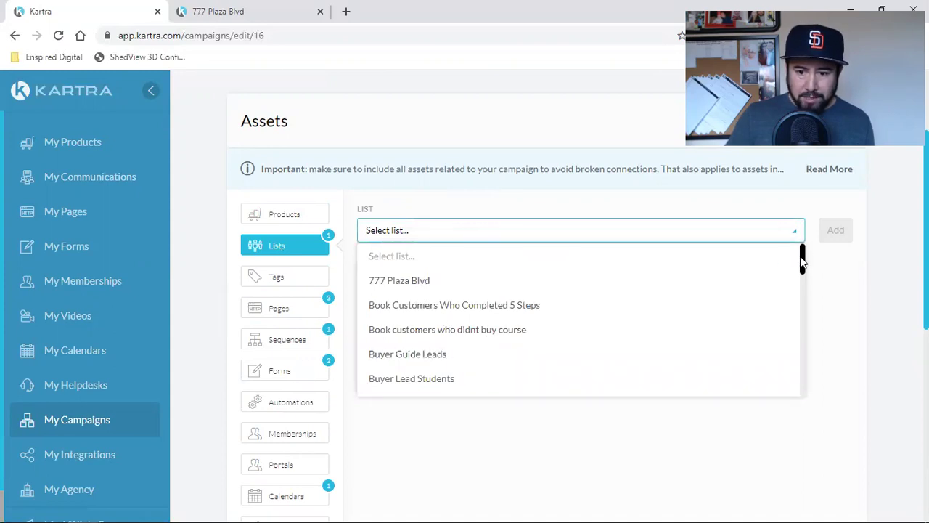
{"action": "left_click_drag", "start_coordinate": [803, 256], "coordinate": [798, 356]}
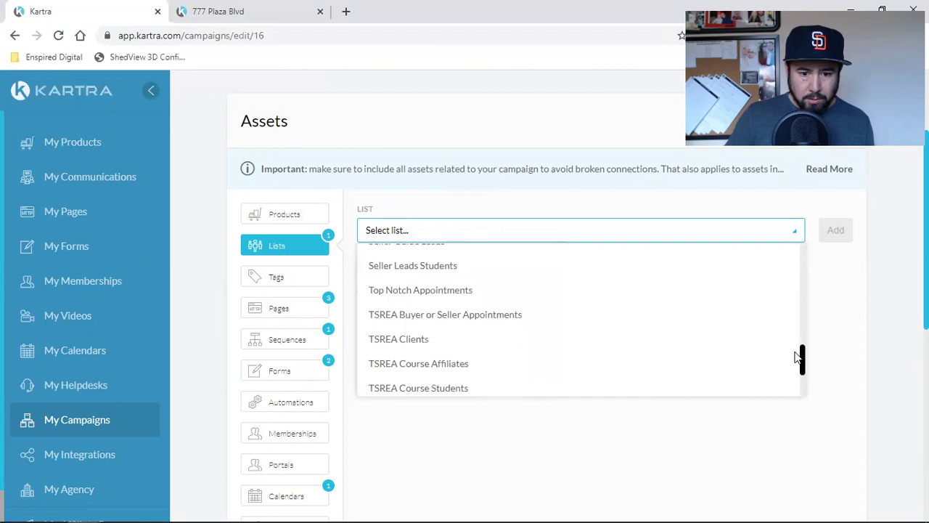
{"action": "left_click", "coordinate": [418, 315]}
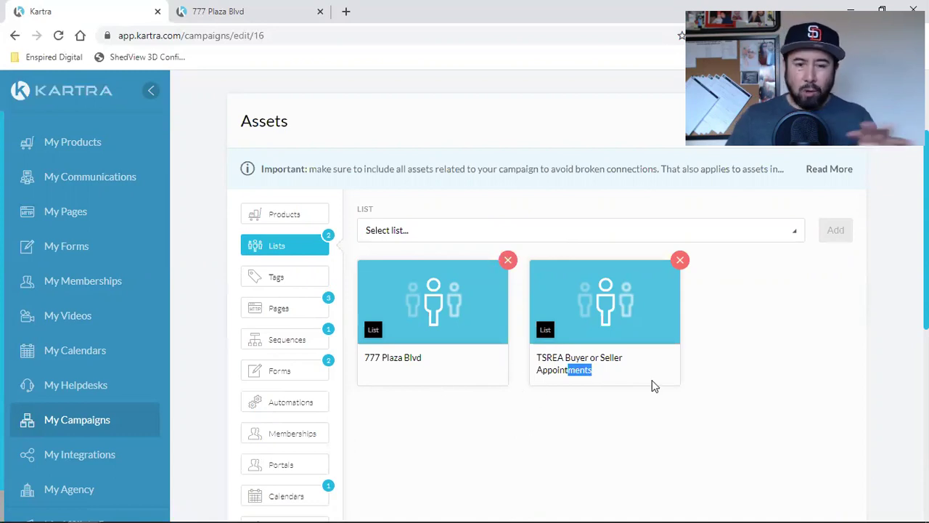
{"action": "left_click", "coordinate": [711, 372]}
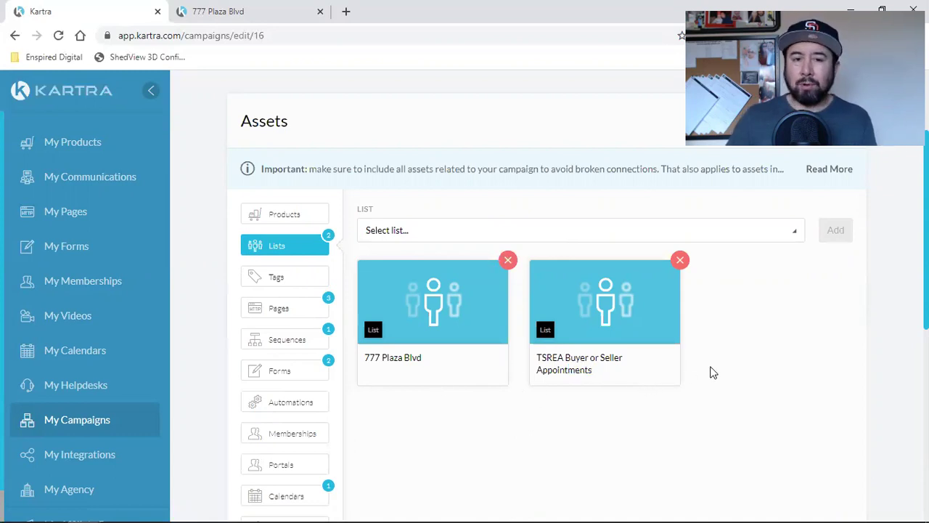
- Save the Listing Funnel's assets, finish the campaign setup without a marketplace listing and return to My campaigns
{"action": "scroll", "coordinate": [748, 336], "scroll_direction": "up", "scroll_amount": 2}
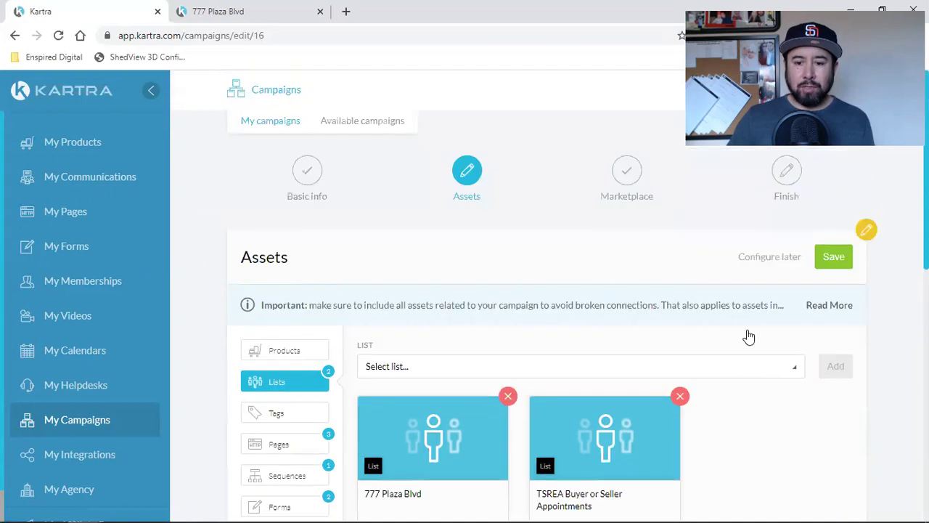
{"action": "left_click", "coordinate": [834, 260]}
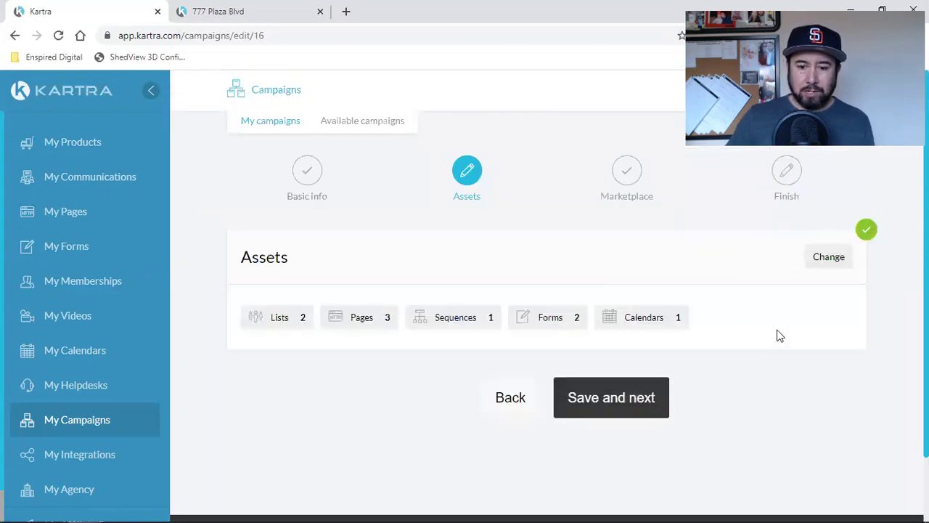
{"action": "left_click", "coordinate": [626, 410]}
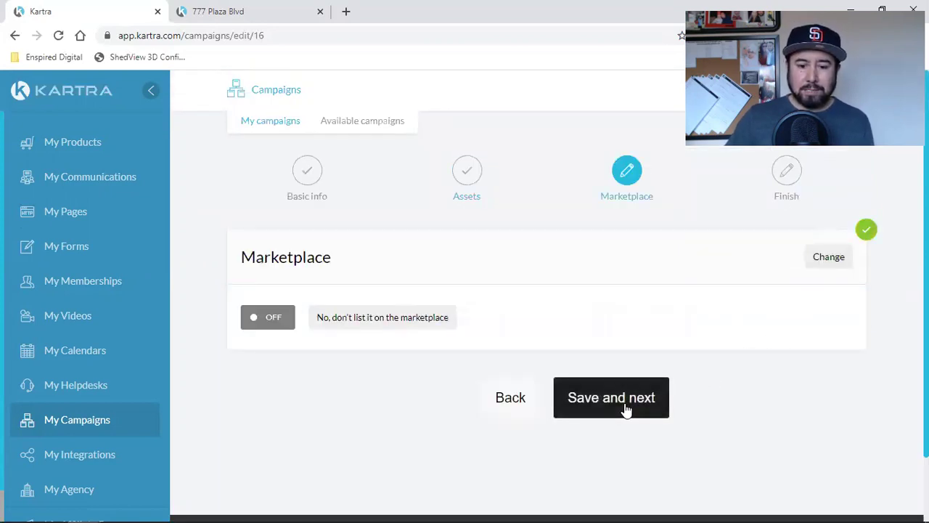
{"action": "left_click", "coordinate": [626, 408]}
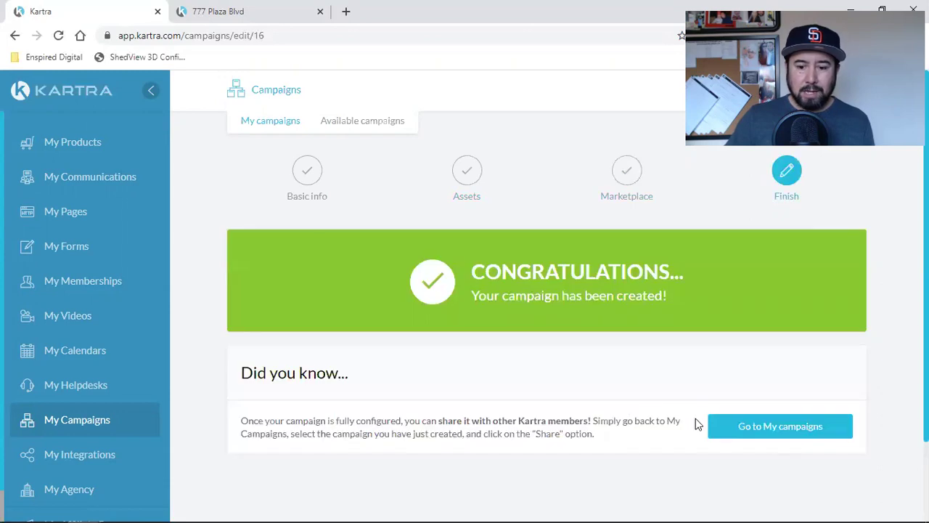
{"action": "left_click", "coordinate": [790, 426]}
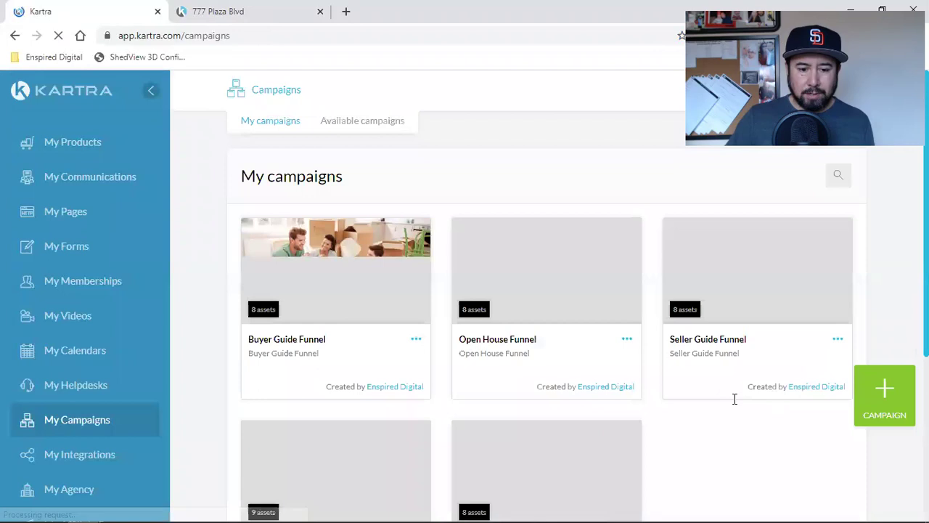
- Edit the Buyer Listing Funnel campaign, keeping its basic info, and open its assets for changes
{"action": "scroll", "coordinate": [673, 406], "scroll_direction": "down", "scroll_amount": 2}
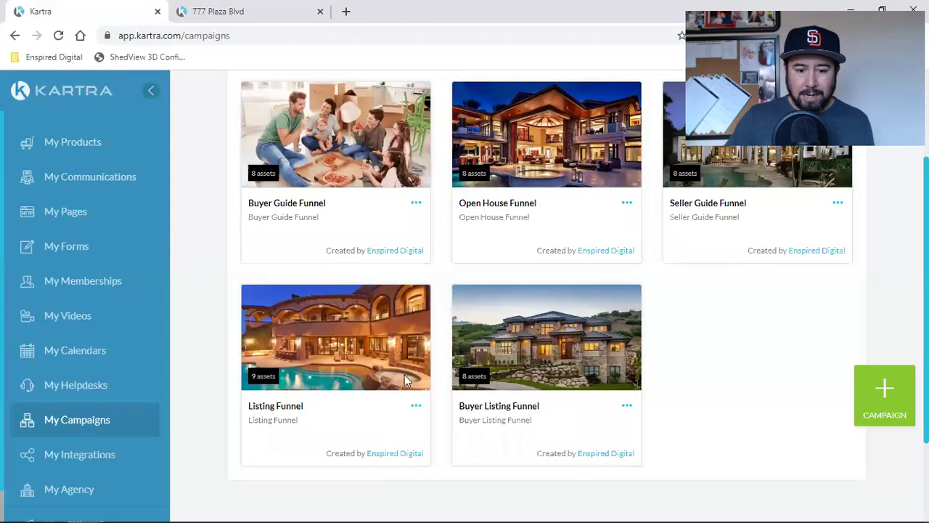
{"action": "left_click", "coordinate": [628, 408]}
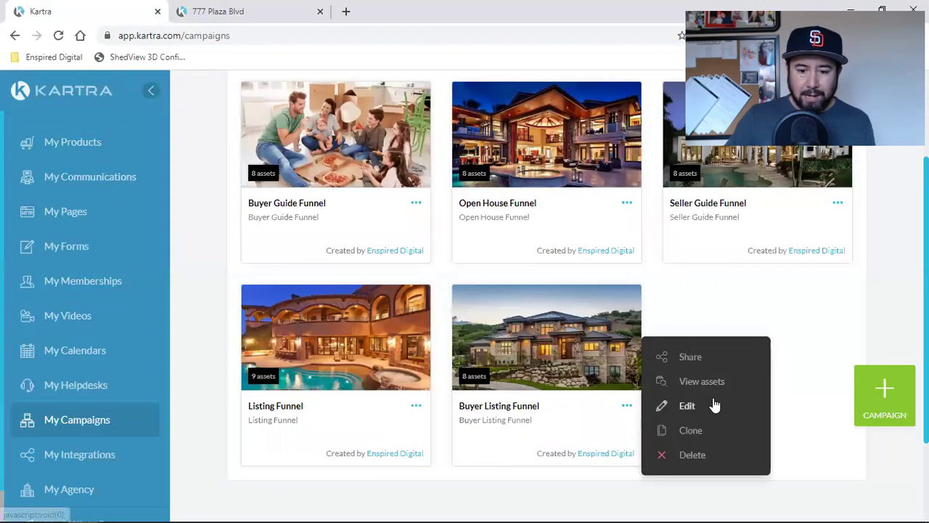
{"action": "left_click", "coordinate": [712, 402]}
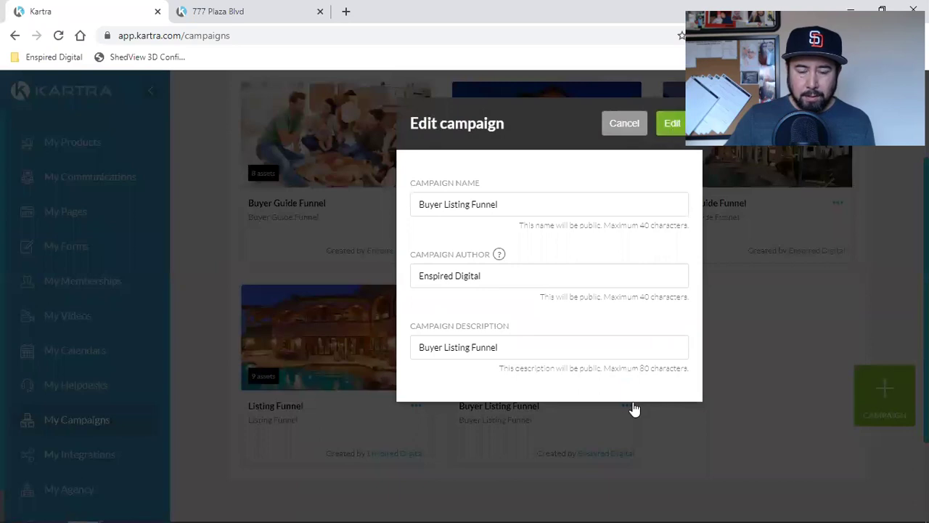
{"action": "key", "text": "Return"}
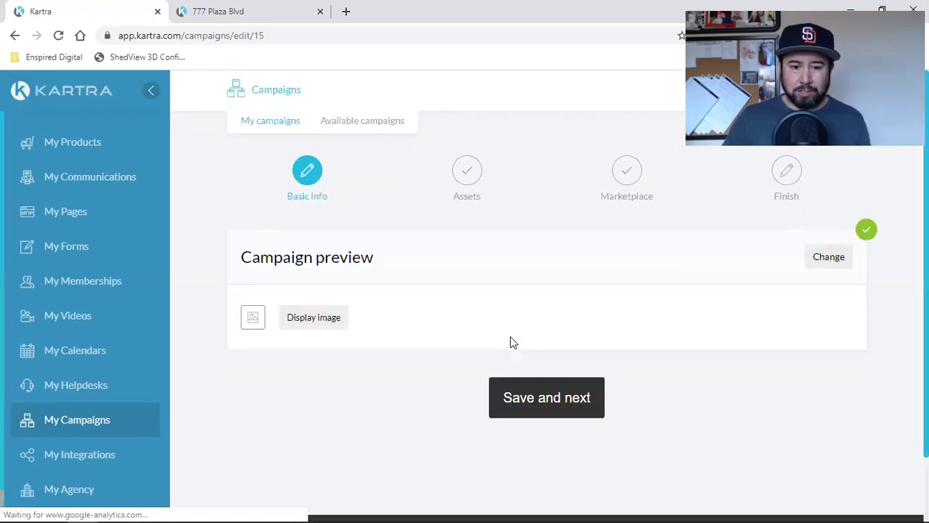
{"action": "left_click", "coordinate": [531, 406]}
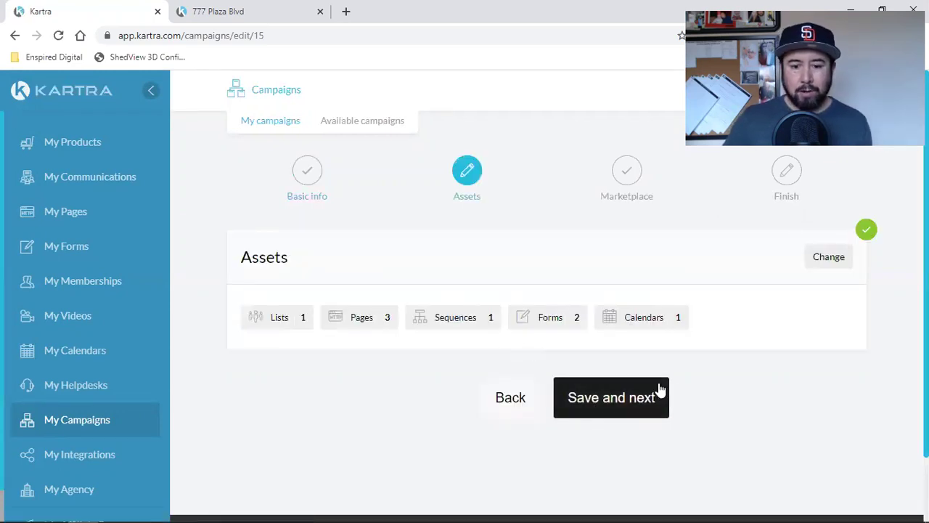
{"action": "left_click", "coordinate": [840, 263]}
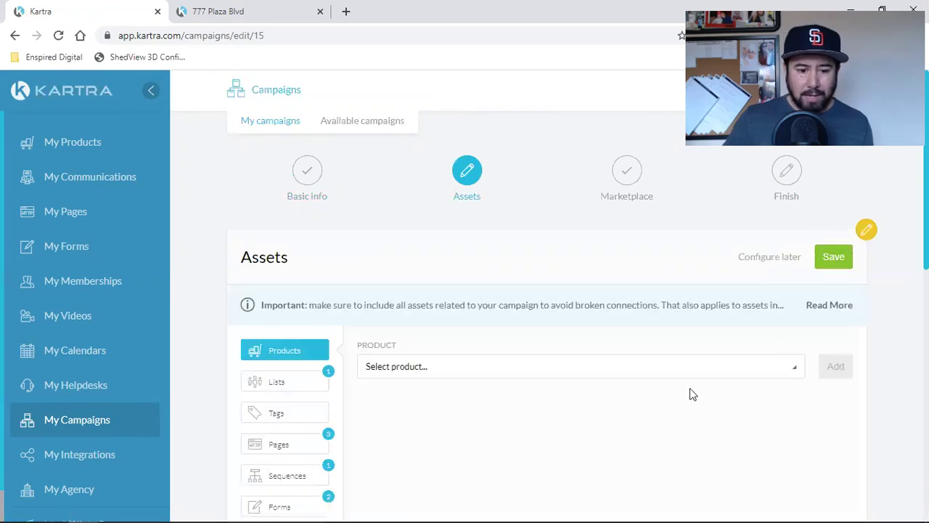
- Add the "TSREA Buyer or Seller Appointments" list to the Buyer Listing Funnel's list assets, alongside "Buyers List Funnel"
{"action": "left_click", "coordinate": [293, 251]}
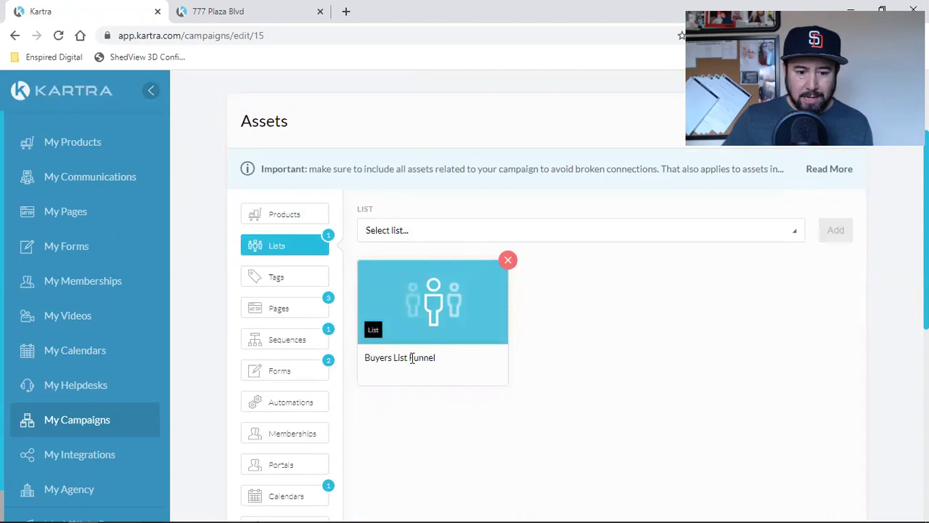
{"action": "triple_click", "coordinate": [411, 358]}
{"action": "left_click", "coordinate": [449, 234]}
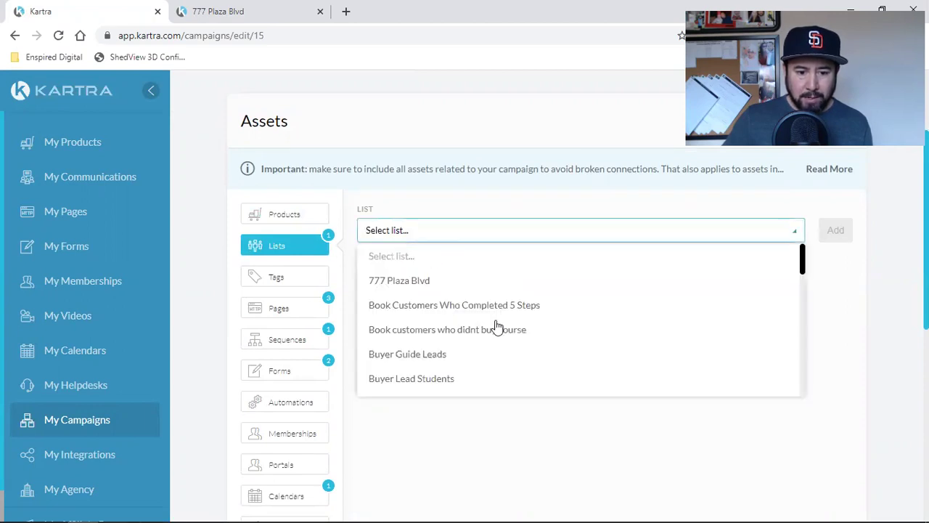
{"action": "scroll", "coordinate": [497, 326], "scroll_direction": "down", "scroll_amount": 10}
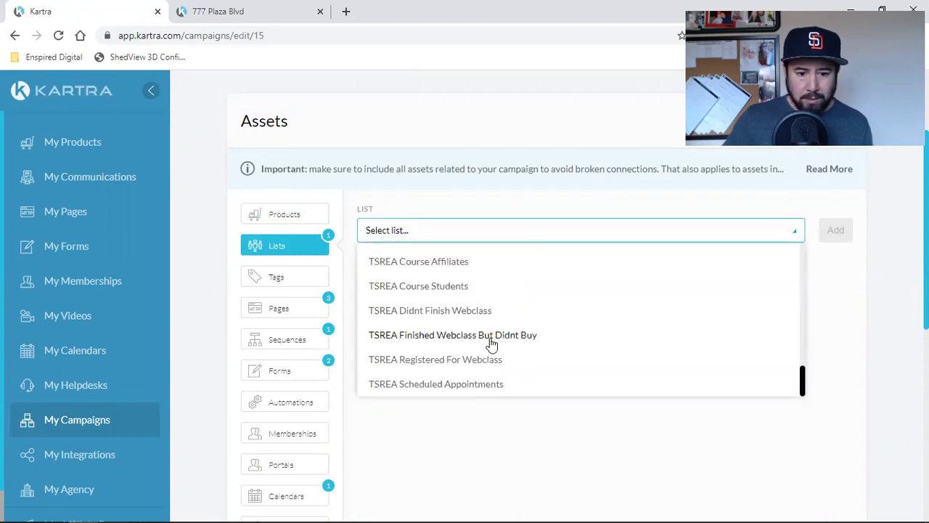
{"action": "scroll", "coordinate": [493, 341], "scroll_direction": "down", "scroll_amount": 2}
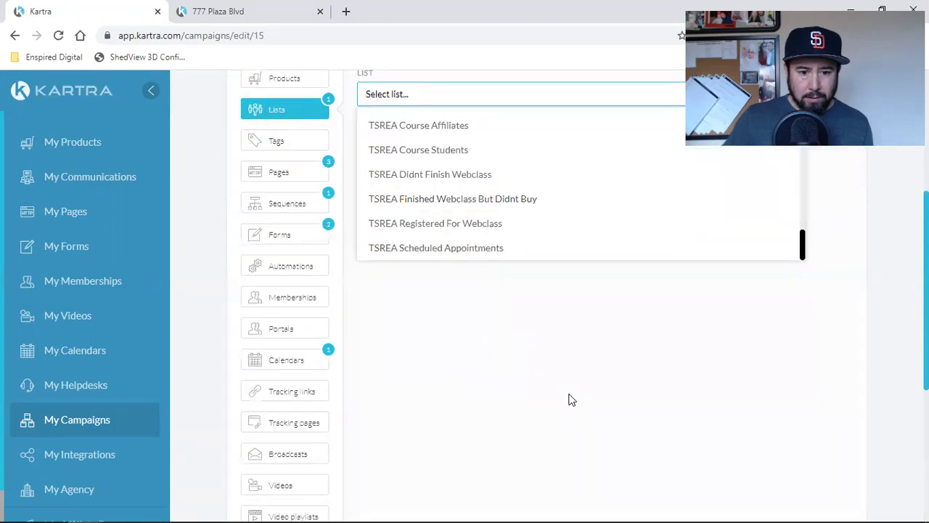
{"action": "scroll", "coordinate": [570, 399], "scroll_direction": "up", "scroll_amount": 2}
{"action": "scroll", "coordinate": [502, 368], "scroll_direction": "up", "scroll_amount": 2}
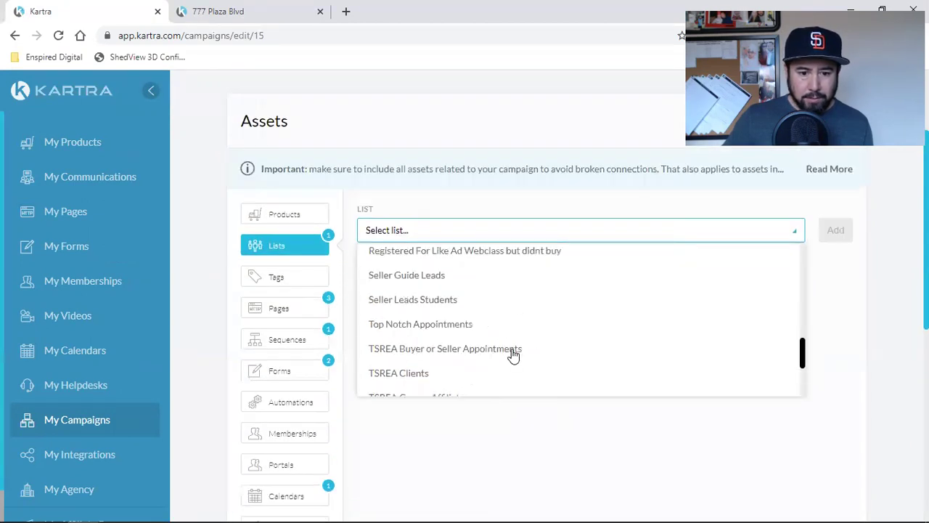
{"action": "left_click", "coordinate": [462, 355]}
{"action": "left_click", "coordinate": [841, 238]}
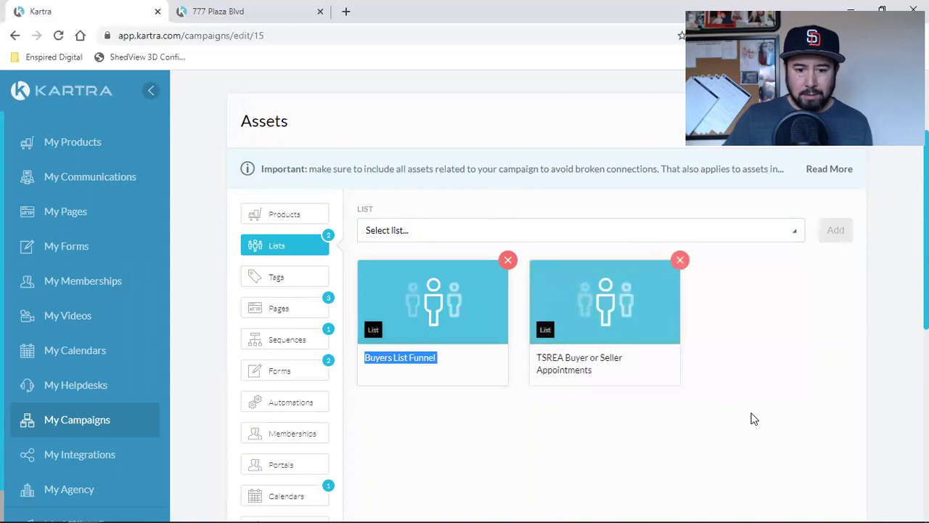
- Save the Buyer Listing Funnel's assets, finish the campaign setup without a marketplace listing and return to My campaigns
{"action": "scroll", "coordinate": [800, 326], "scroll_direction": "up", "scroll_amount": 2}
{"action": "left_click", "coordinate": [842, 257]}
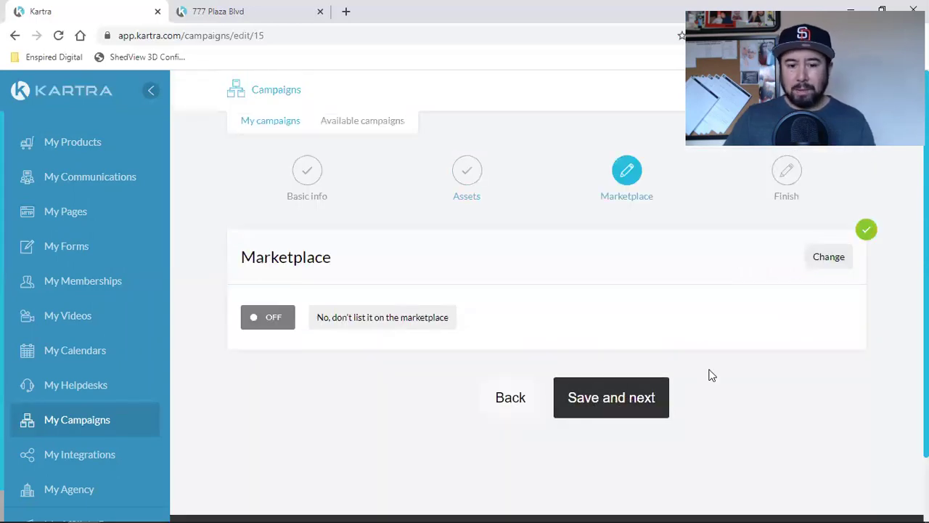
{"action": "left_click", "coordinate": [626, 395]}
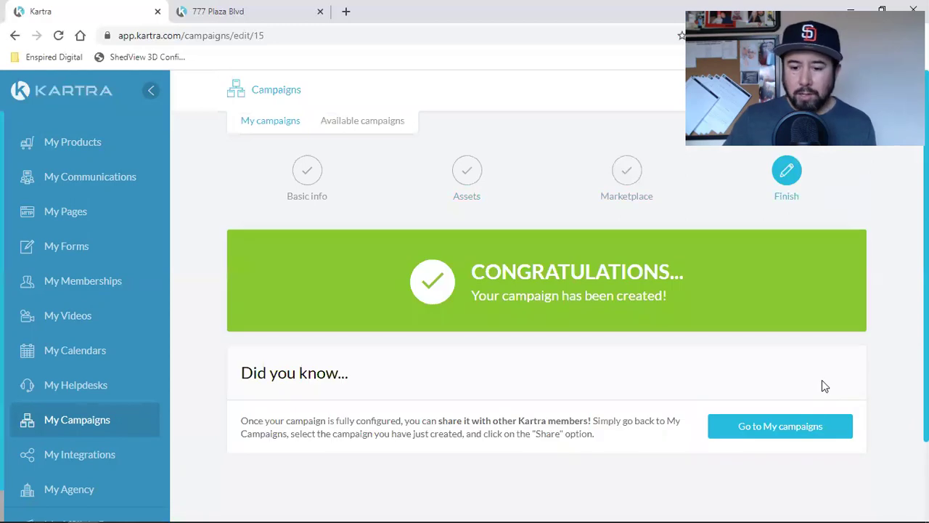
{"action": "left_click", "coordinate": [780, 429]}
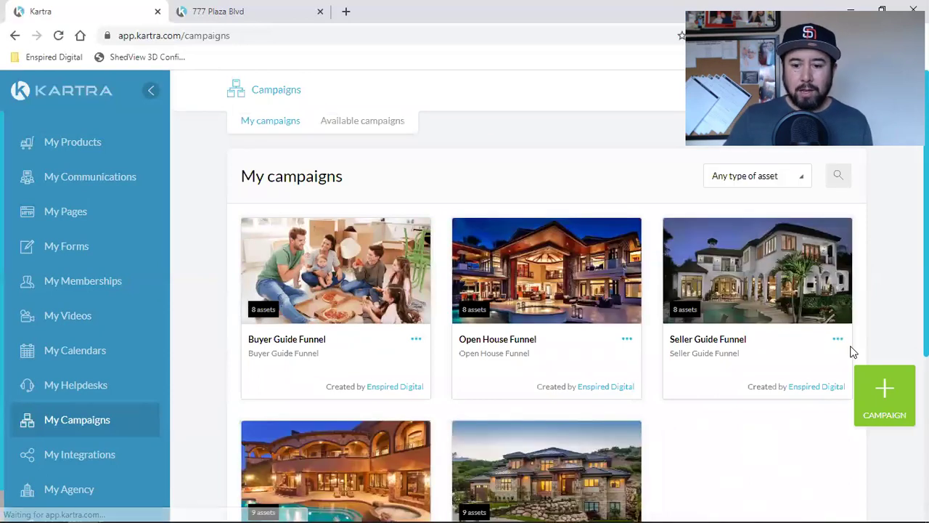
- Edit the Seller Guide Funnel campaign, keeping its basic info, and open its assets for changes
{"action": "left_click", "coordinate": [840, 345]}
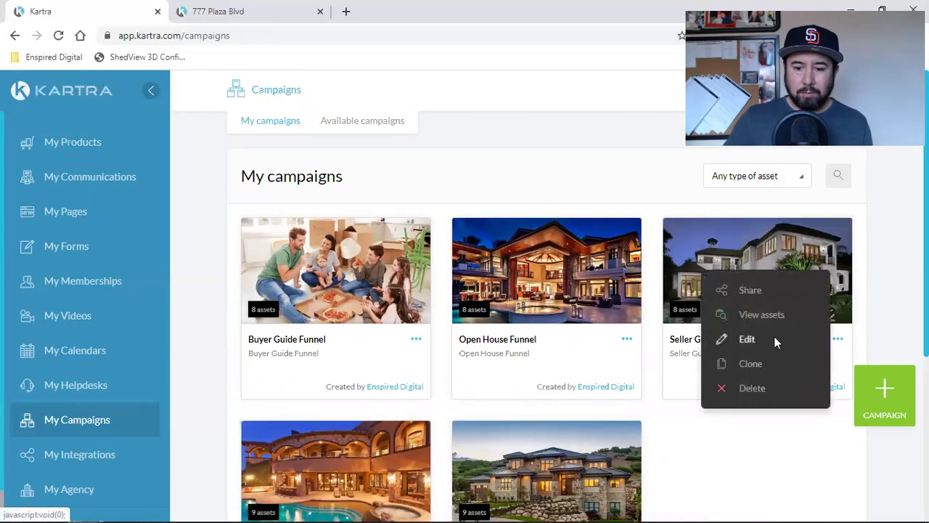
{"action": "left_click", "coordinate": [774, 336]}
{"action": "left_click", "coordinate": [669, 123]}
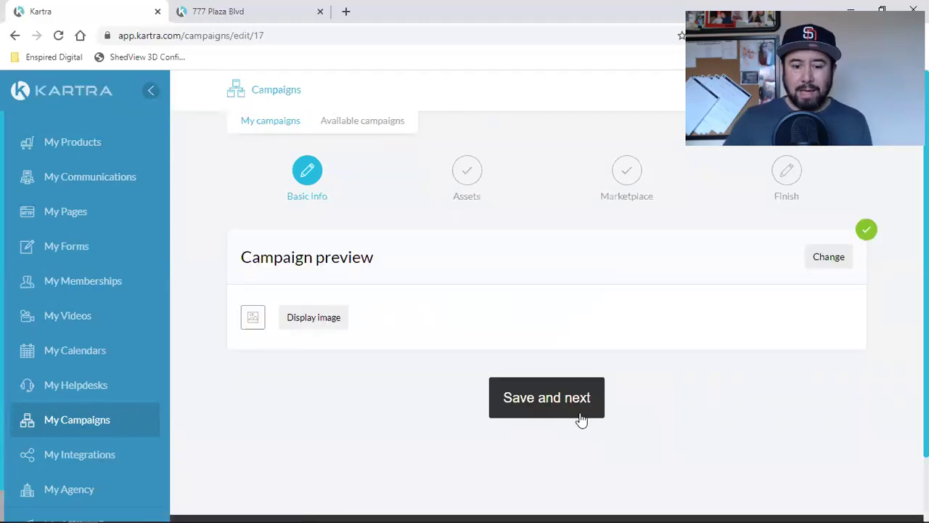
{"action": "left_click", "coordinate": [581, 419]}
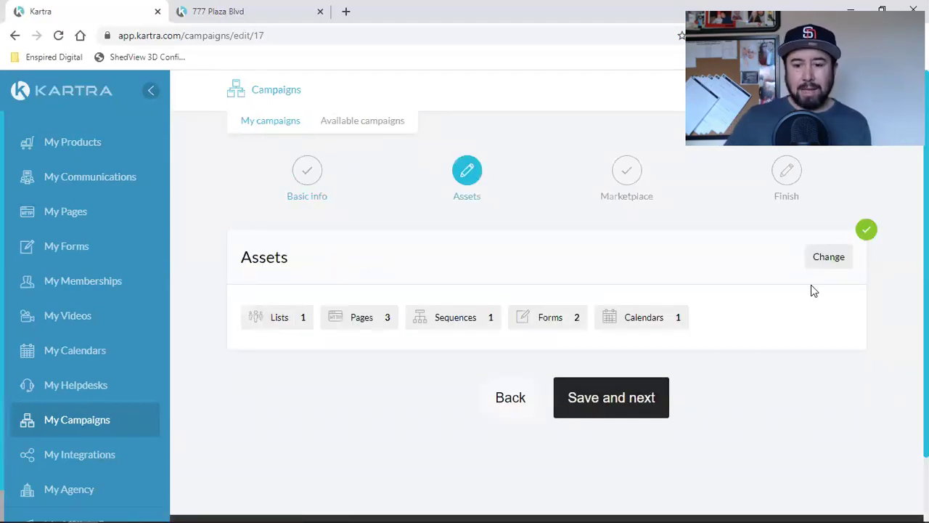
{"action": "left_click", "coordinate": [827, 262]}
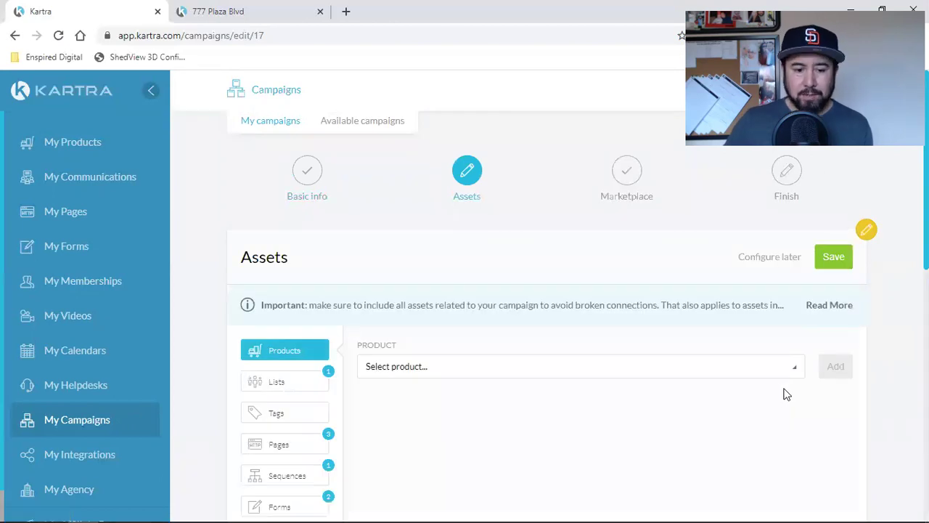
- Add the "TSREA Buyer or Seller Appointments" list to the Seller Guide Funnel's list assets, alongside "Seller Guide Leads"
{"action": "scroll", "coordinate": [395, 342], "scroll_direction": "down", "scroll_amount": 2}
{"action": "left_click", "coordinate": [285, 247]}
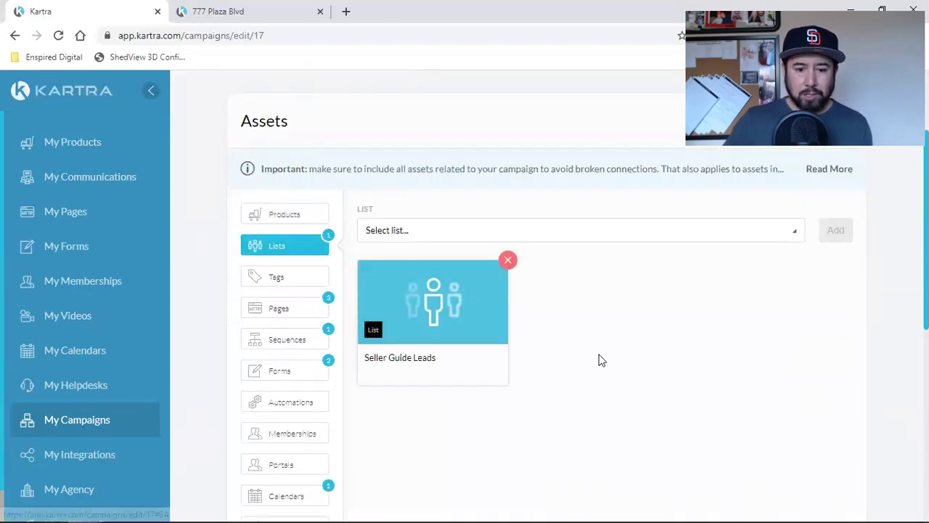
{"action": "left_click", "coordinate": [557, 231]}
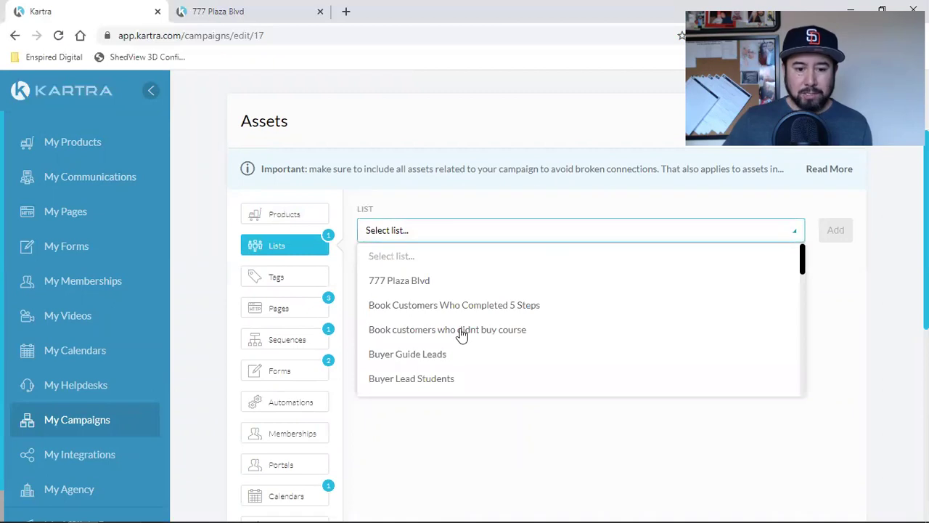
{"action": "scroll", "coordinate": [461, 331], "scroll_direction": "down", "scroll_amount": 2}
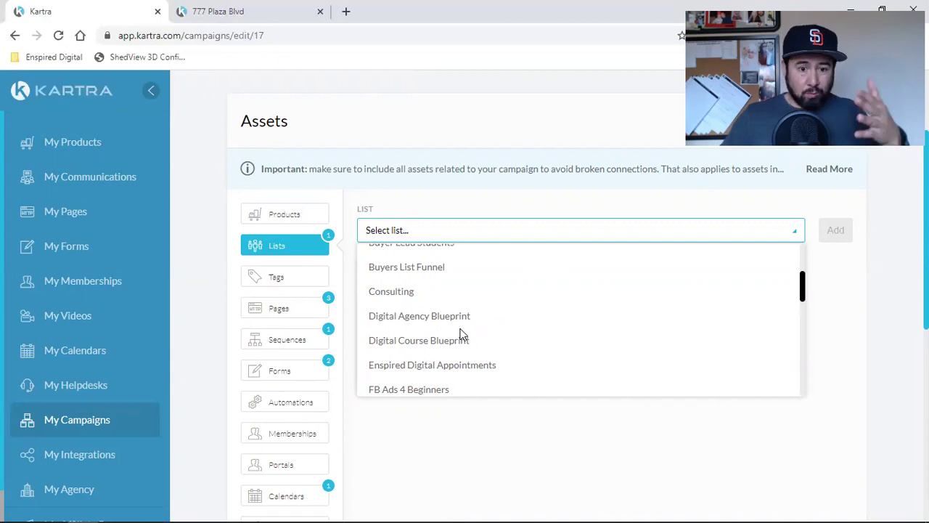
{"action": "scroll", "coordinate": [460, 332], "scroll_direction": "down", "scroll_amount": 2}
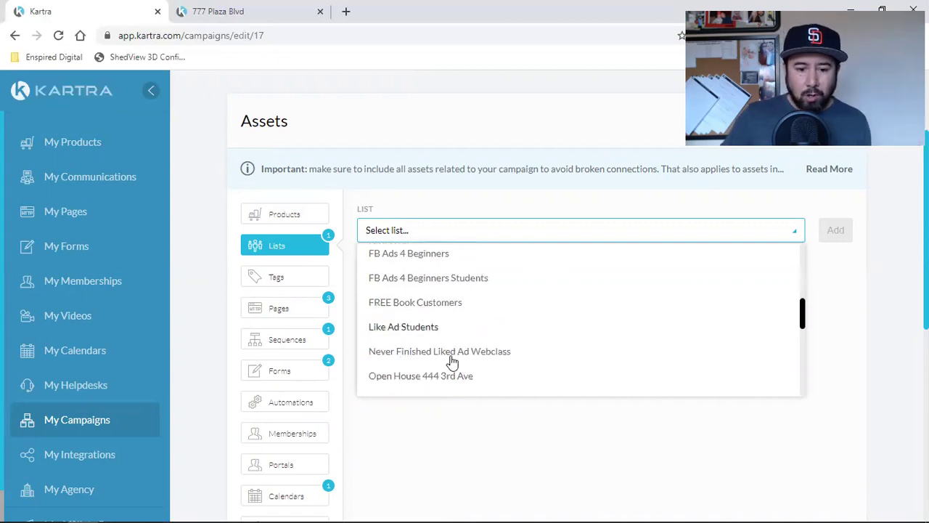
{"action": "scroll", "coordinate": [460, 354], "scroll_direction": "down", "scroll_amount": 3}
{"action": "scroll", "coordinate": [477, 344], "scroll_direction": "down", "scroll_amount": 2}
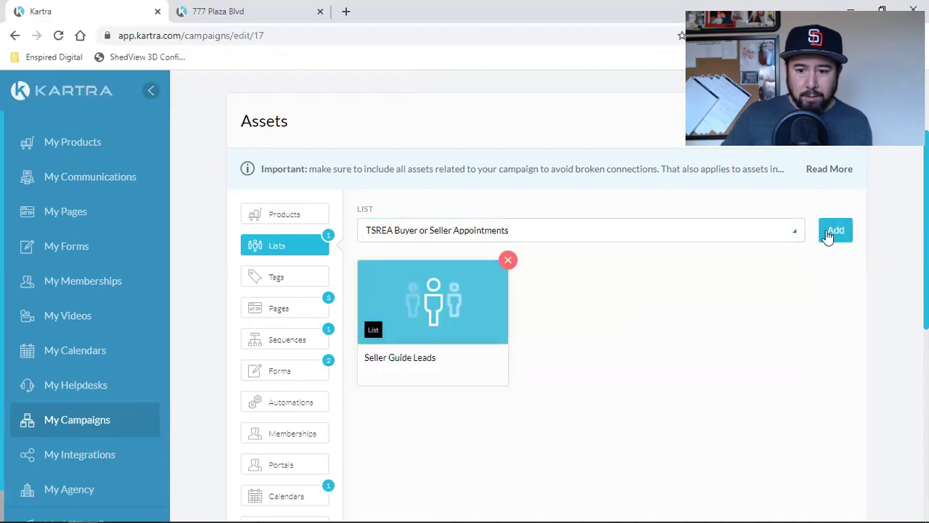
{"action": "left_click", "coordinate": [828, 238]}
- Save the Seller Guide Funnel's assets, finish the campaign setup without a marketplace listing and return to My campaigns
{"action": "scroll", "coordinate": [821, 338], "scroll_direction": "up", "scroll_amount": 2}
{"action": "left_click", "coordinate": [842, 265]}
{"action": "left_click", "coordinate": [581, 411]}
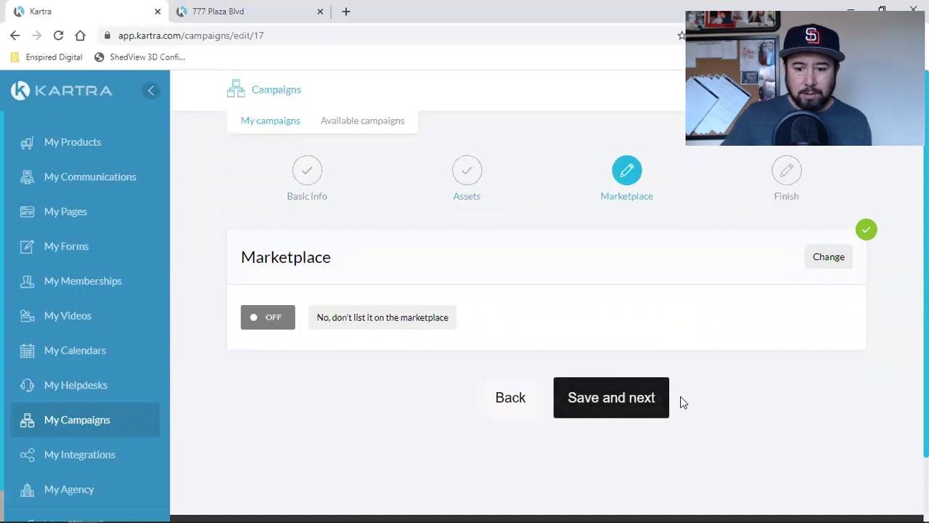
{"action": "left_click", "coordinate": [745, 426]}
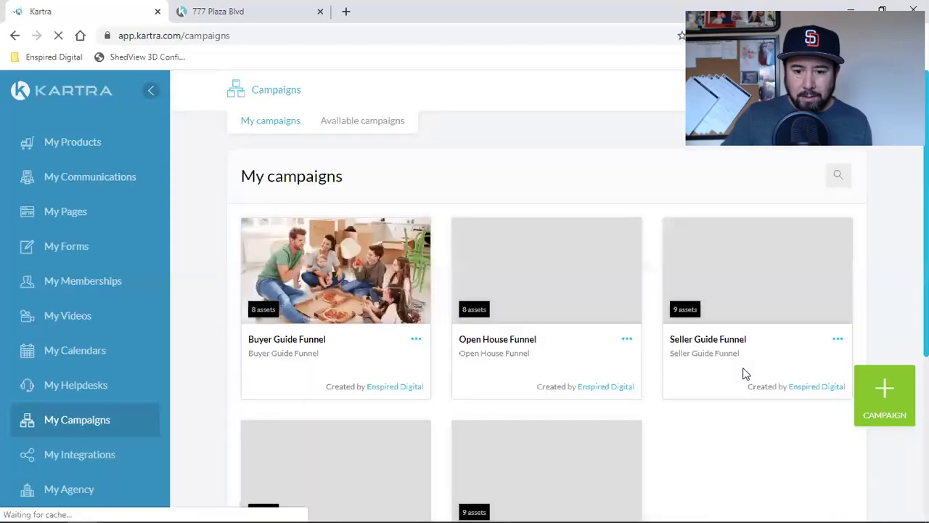
- Edit the Open House Funnel campaign, keeping its basic info, and open its assets for changes
{"action": "left_click", "coordinate": [627, 342]}
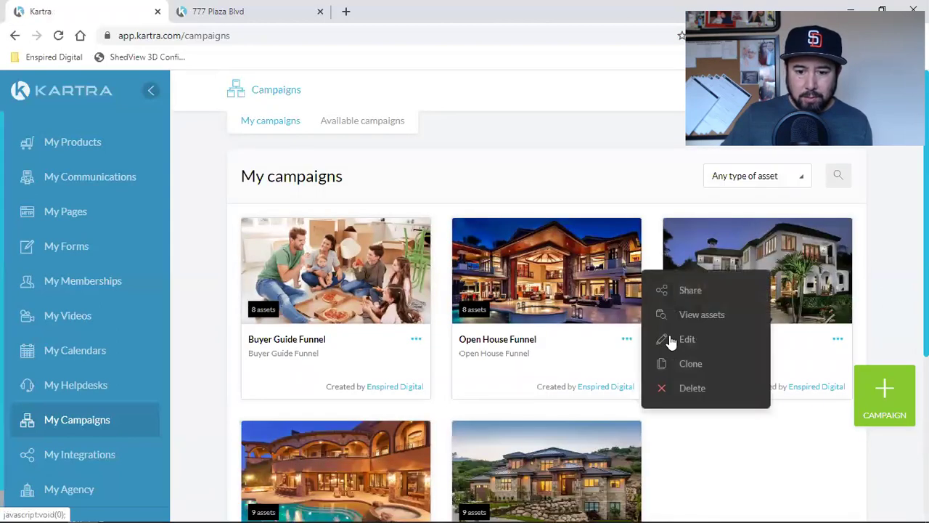
{"action": "left_click", "coordinate": [680, 335]}
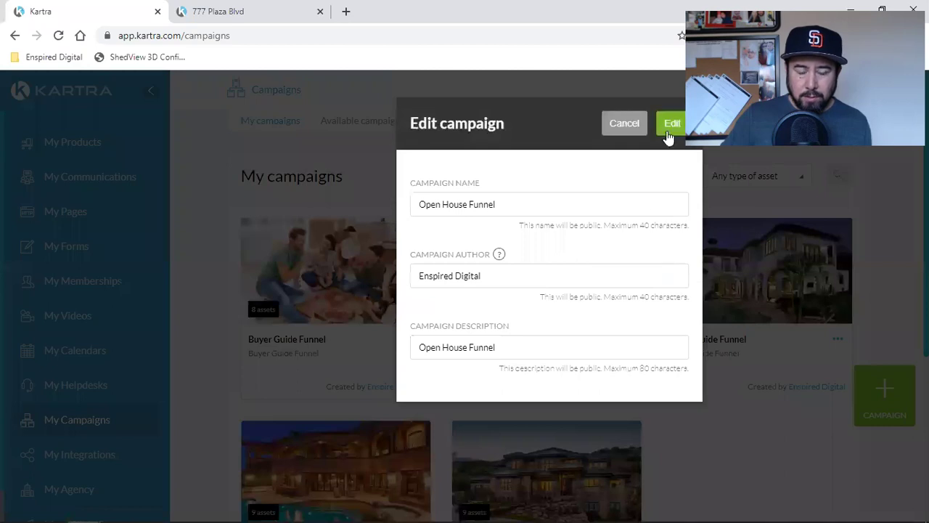
{"action": "left_click", "coordinate": [669, 129]}
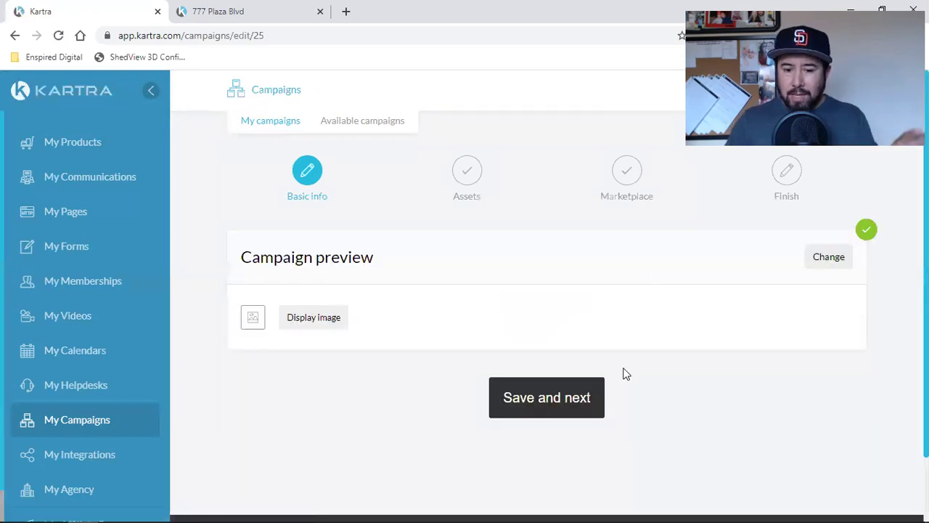
{"action": "left_click", "coordinate": [535, 399]}
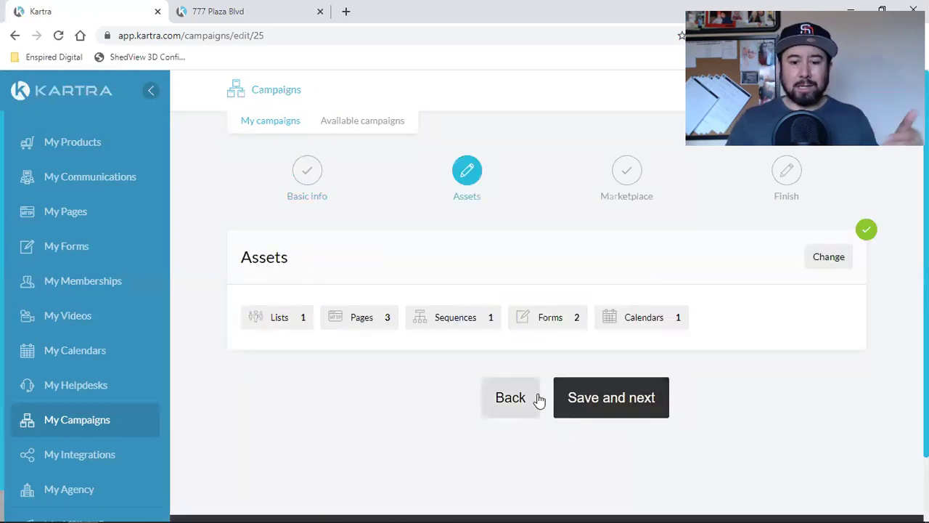
{"action": "left_click", "coordinate": [806, 267]}
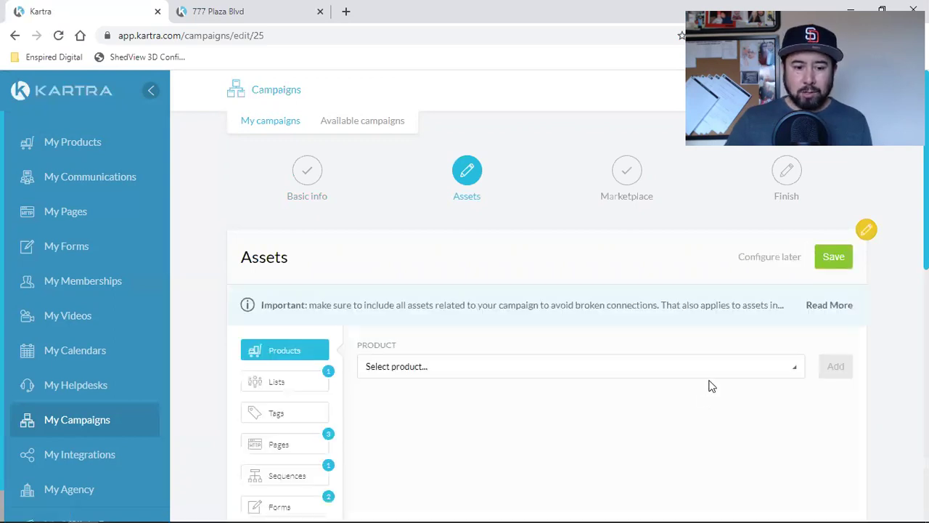
- Add the "TSREA Buyer or Seller Appointments" list to the Open House Funnel's list assets, alongside "Open House 444 3rd Ave"
{"action": "scroll", "coordinate": [344, 313], "scroll_direction": "down", "scroll_amount": 2}
{"action": "left_click", "coordinate": [292, 245]}
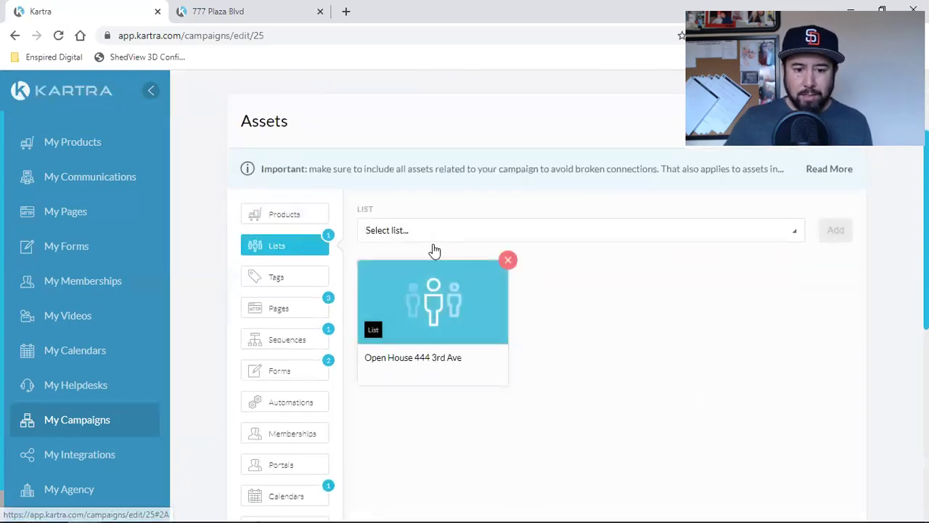
{"action": "left_click", "coordinate": [512, 239]}
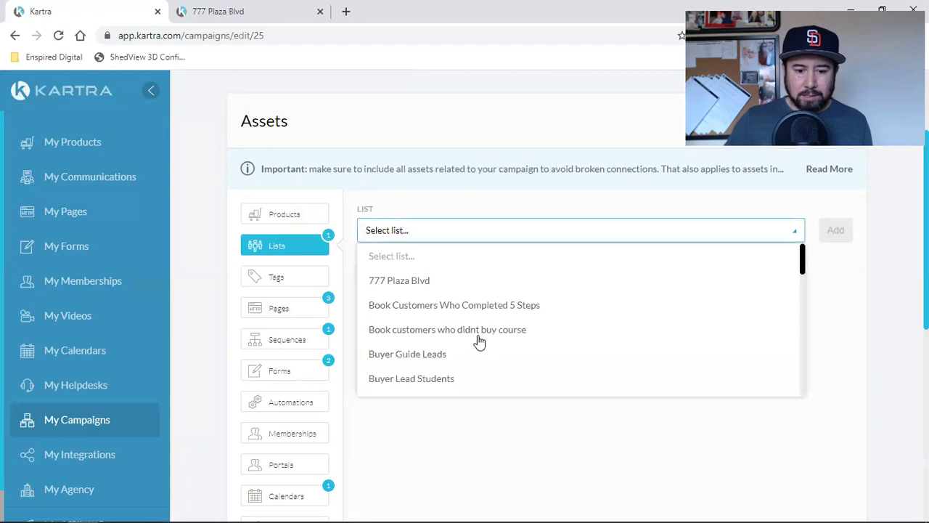
{"action": "scroll", "coordinate": [484, 339], "scroll_direction": "down", "scroll_amount": 2}
{"action": "scroll", "coordinate": [485, 339], "scroll_direction": "down", "scroll_amount": 2}
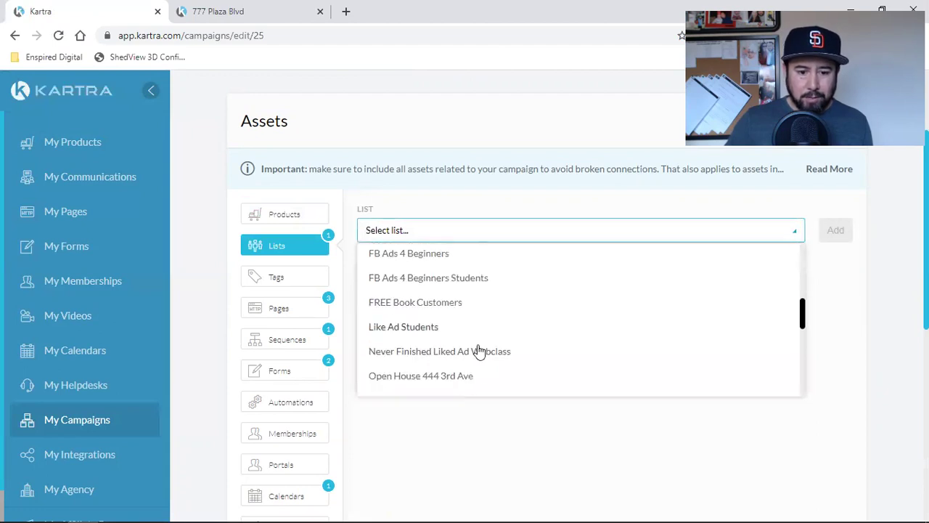
{"action": "scroll", "coordinate": [482, 337], "scroll_direction": "down", "scroll_amount": 2}
{"action": "scroll", "coordinate": [442, 323], "scroll_direction": "down", "scroll_amount": 2}
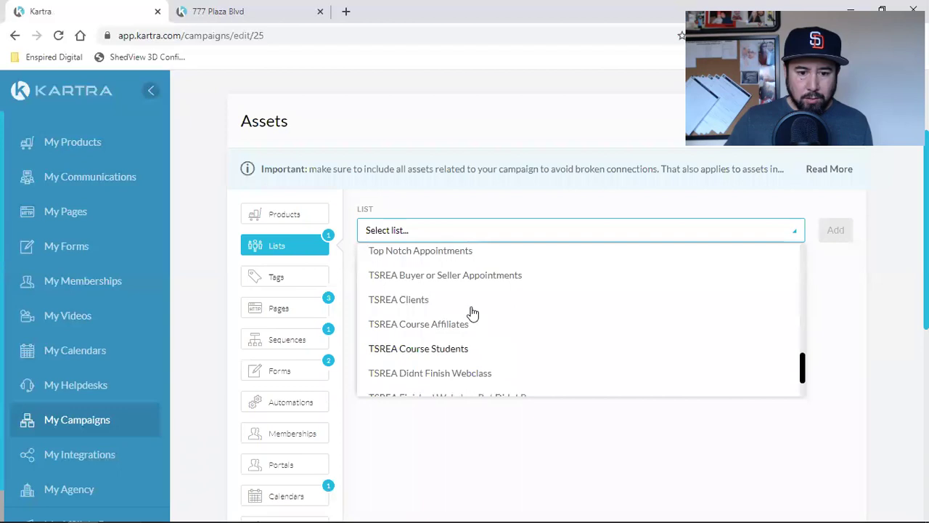
{"action": "left_click", "coordinate": [485, 272]}
{"action": "left_click", "coordinate": [831, 230]}
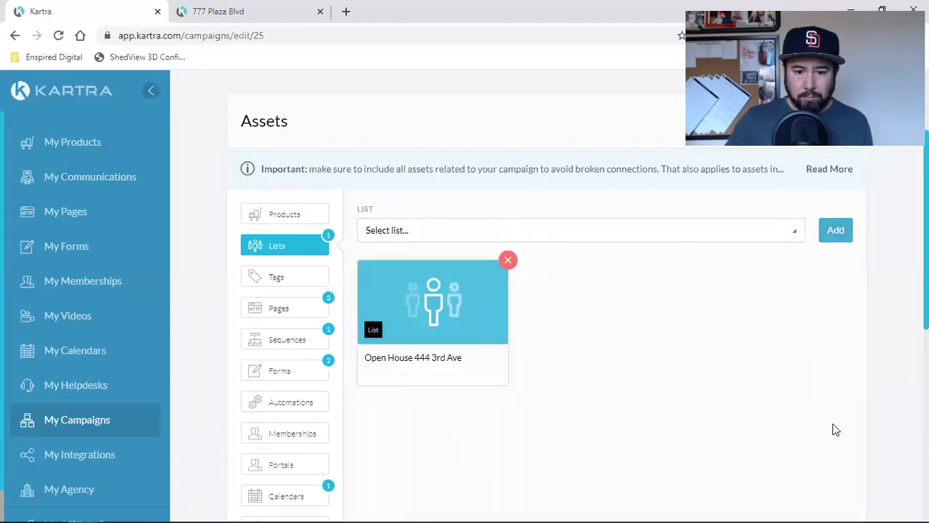
- Save the Open House Funnel's assets, finish the campaign setup without a marketplace listing and return to My campaigns
{"action": "scroll", "coordinate": [832, 423], "scroll_direction": "up", "scroll_amount": 2}
{"action": "left_click", "coordinate": [842, 261]}
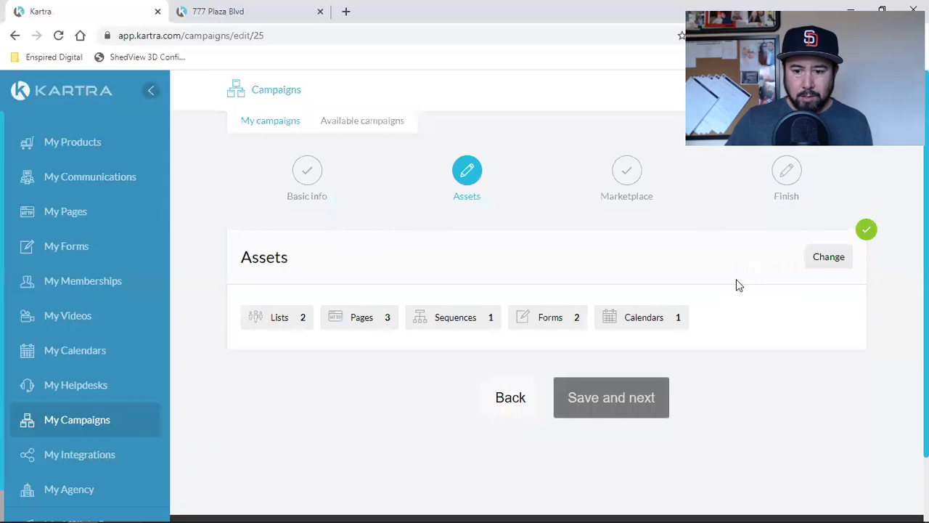
{"action": "left_click", "coordinate": [598, 399]}
{"action": "left_click", "coordinate": [599, 401]}
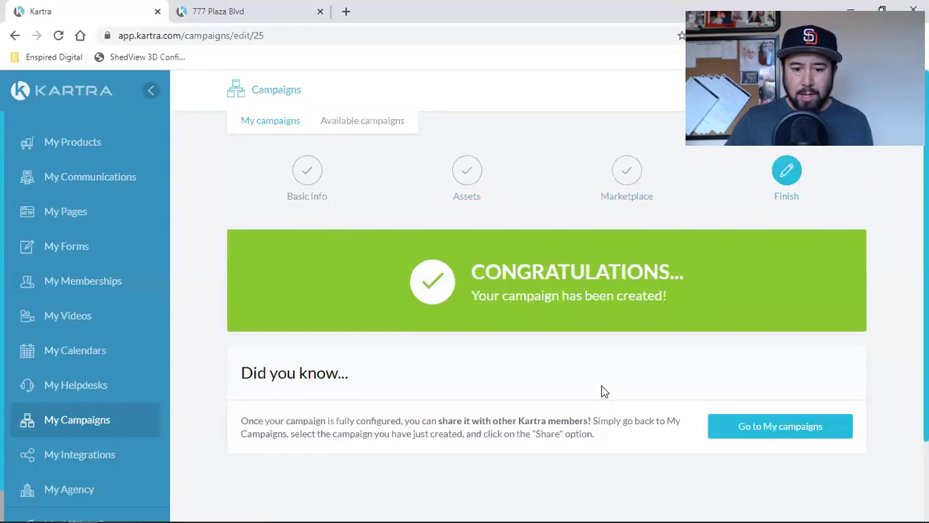
{"action": "left_click", "coordinate": [786, 427]}
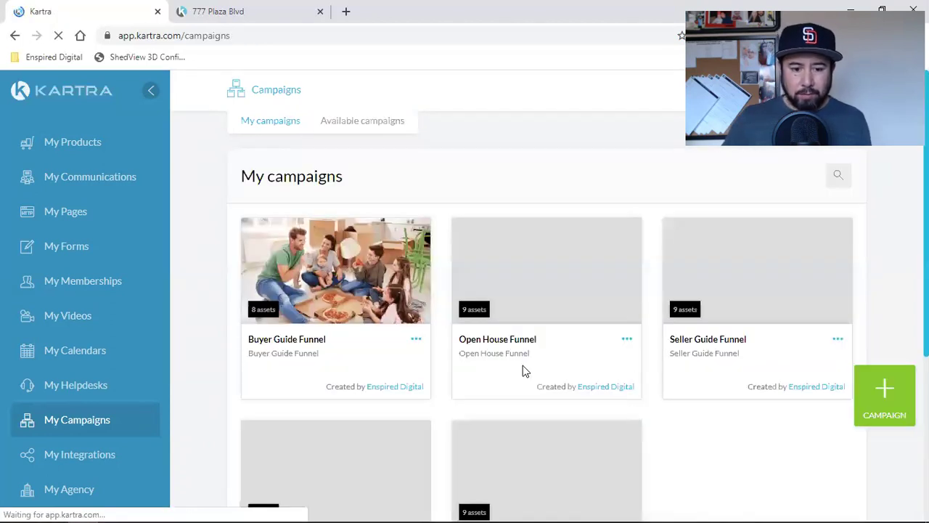
- Edit the Buyer Guide Funnel campaign, keeping its basic info, and open its assets for changes
{"action": "left_click", "coordinate": [415, 343]}
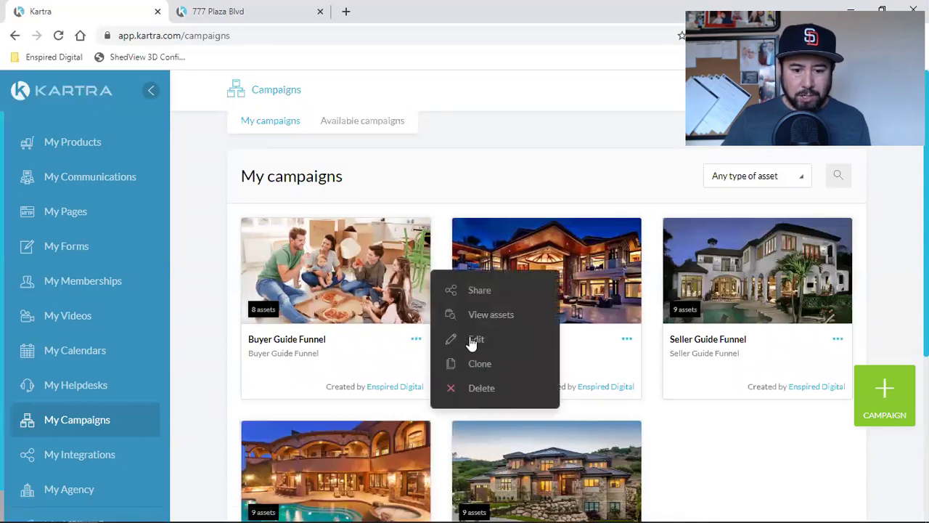
{"action": "left_click", "coordinate": [473, 340]}
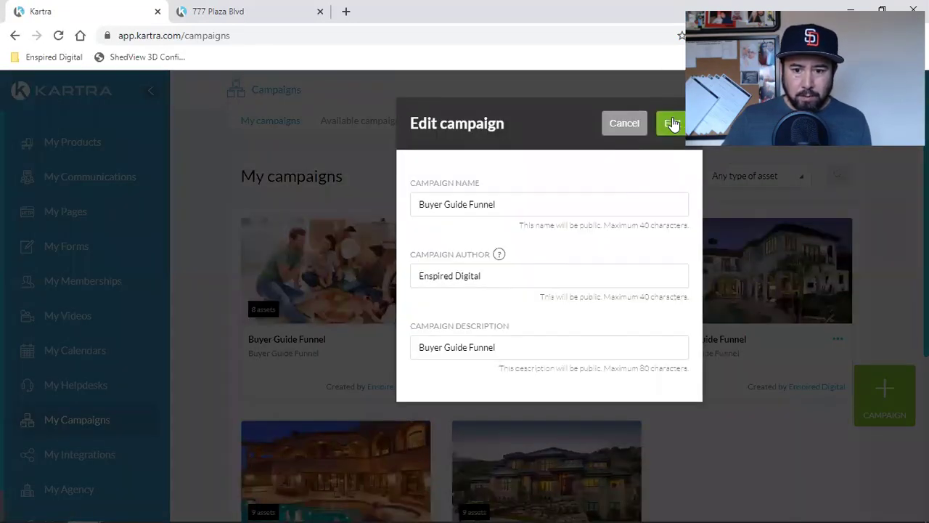
{"action": "key", "text": "Return"}
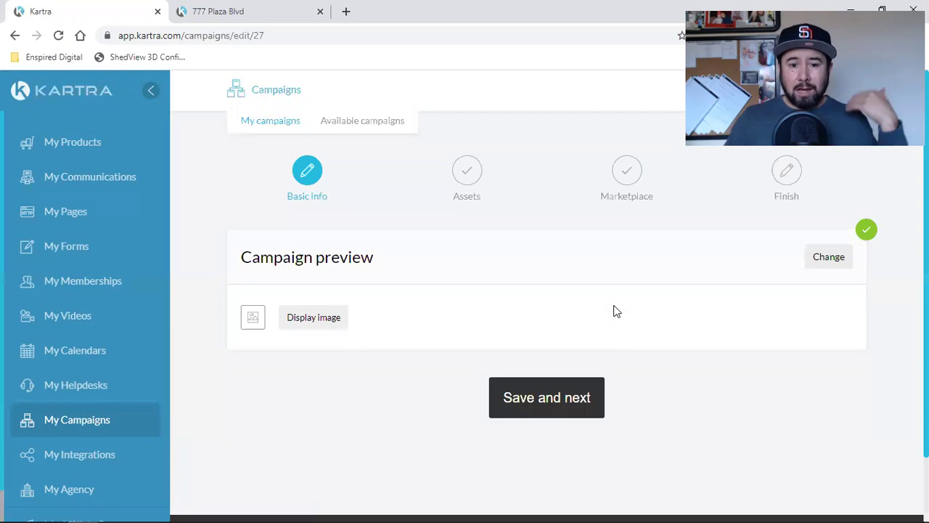
{"action": "left_click", "coordinate": [564, 399]}
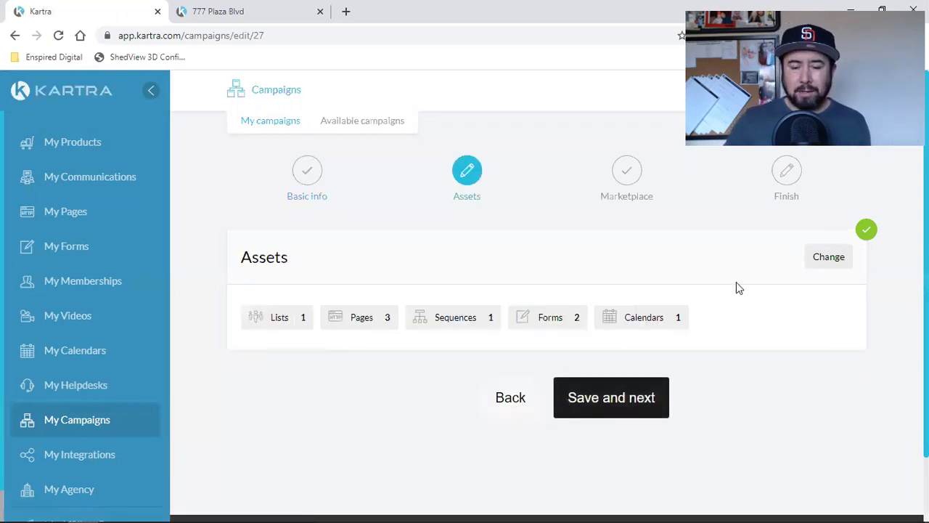
{"action": "left_click", "coordinate": [828, 258]}
- Add the "TSREA Buyer or Seller Appointments" list to the Buyer Guide Funnel's list assets, alongside "Buyer Guide Leads"
{"action": "left_click", "coordinate": [279, 383]}
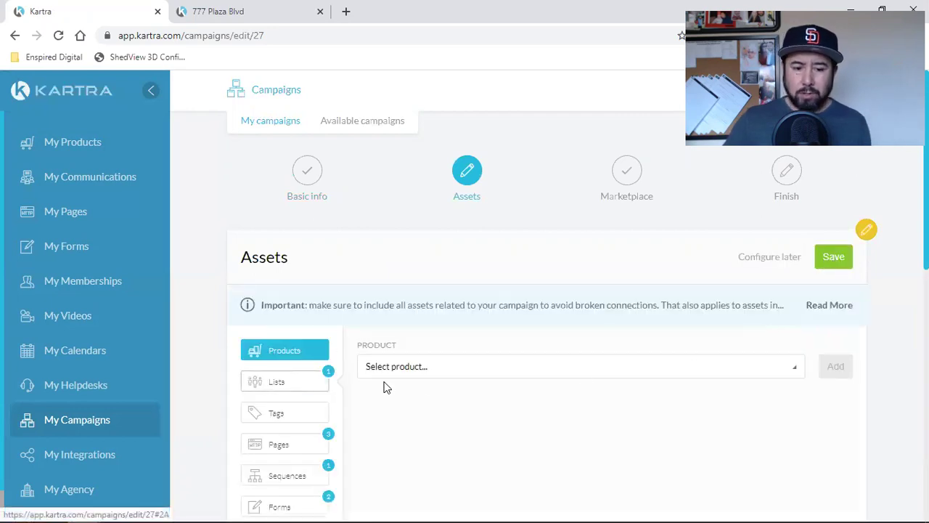
{"action": "left_click", "coordinate": [505, 374]}
{"action": "scroll", "coordinate": [421, 312], "scroll_direction": "down", "scroll_amount": 5}
{"action": "scroll", "coordinate": [462, 308], "scroll_direction": "down", "scroll_amount": 3}
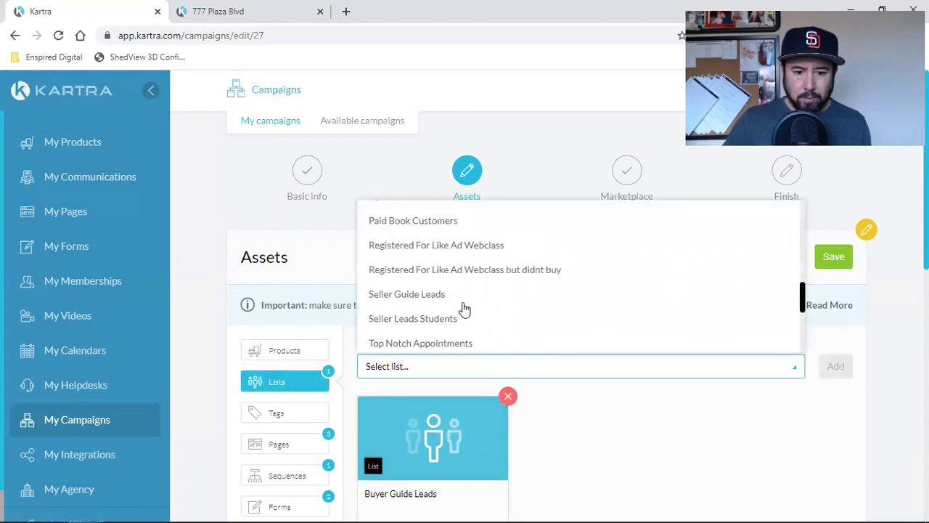
{"action": "scroll", "coordinate": [486, 265], "scroll_direction": "down", "scroll_amount": 3}
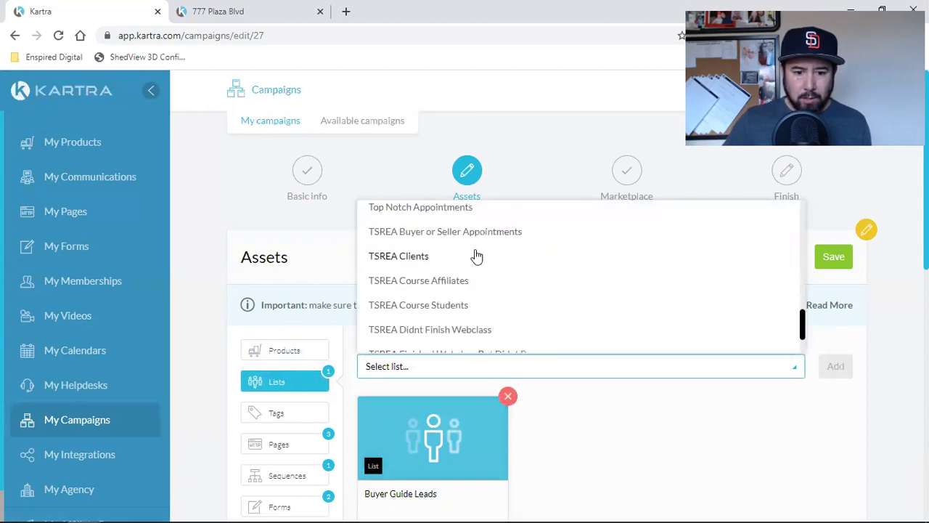
{"action": "left_click", "coordinate": [459, 233]}
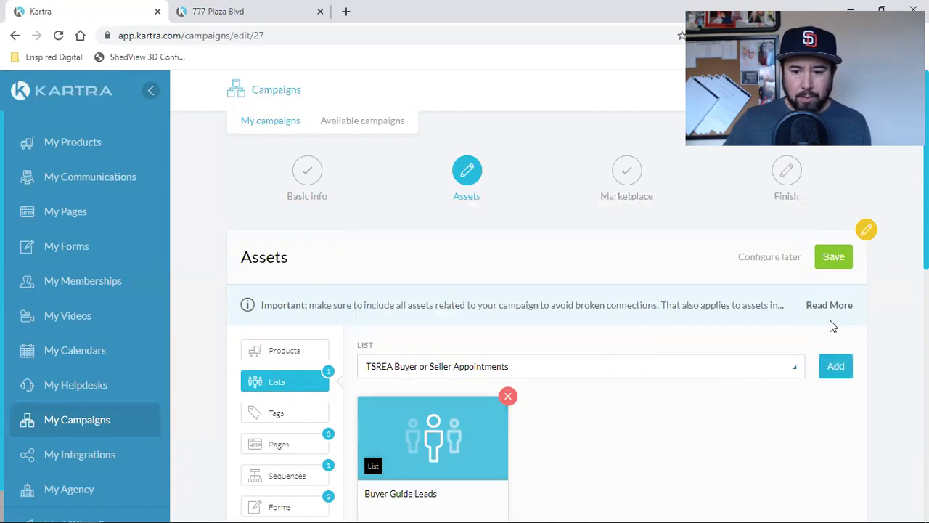
{"action": "left_click", "coordinate": [835, 366]}
- Save the Buyer Guide Funnel's assets, finish the campaign setup without a marketplace listing and return to My campaigns
{"action": "left_click", "coordinate": [834, 258]}
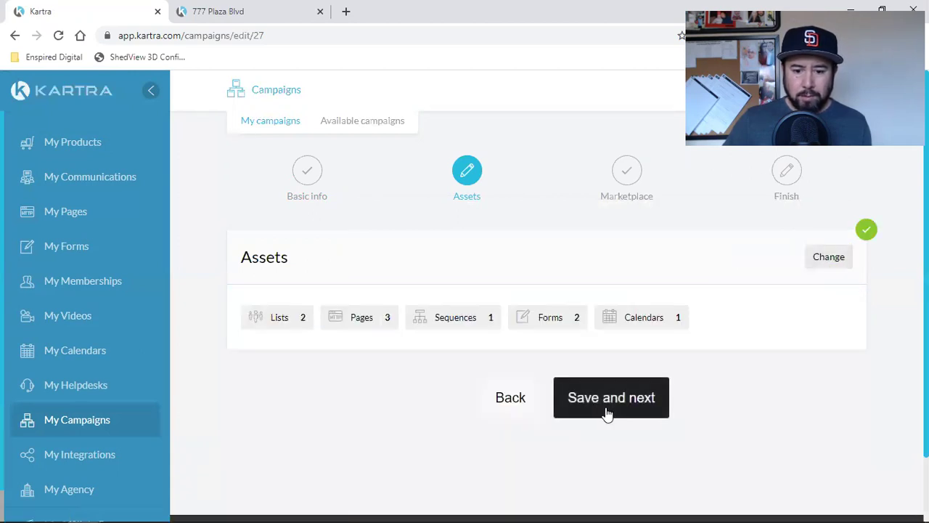
{"action": "left_click", "coordinate": [608, 413]}
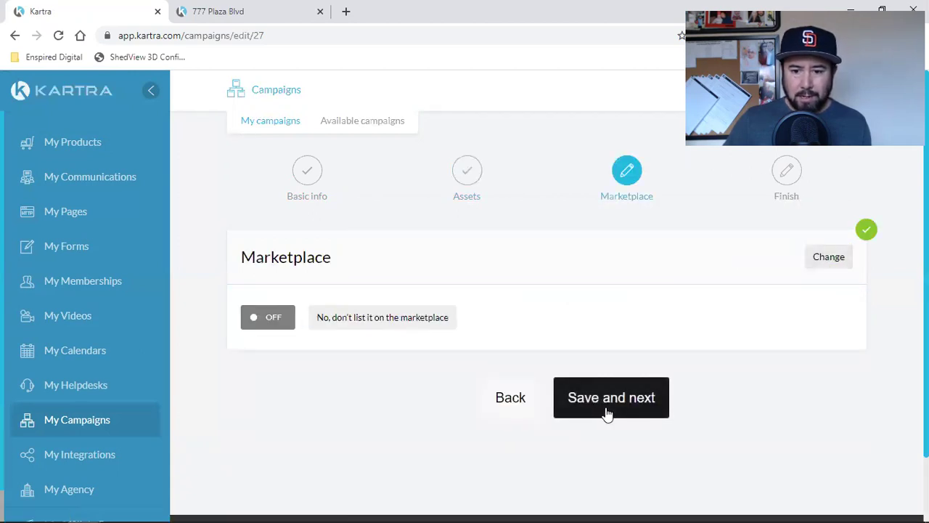
{"action": "scroll", "coordinate": [607, 413], "scroll_direction": "down", "scroll_amount": 2}
{"action": "left_click", "coordinate": [627, 334]}
{"action": "left_click", "coordinate": [759, 352]}
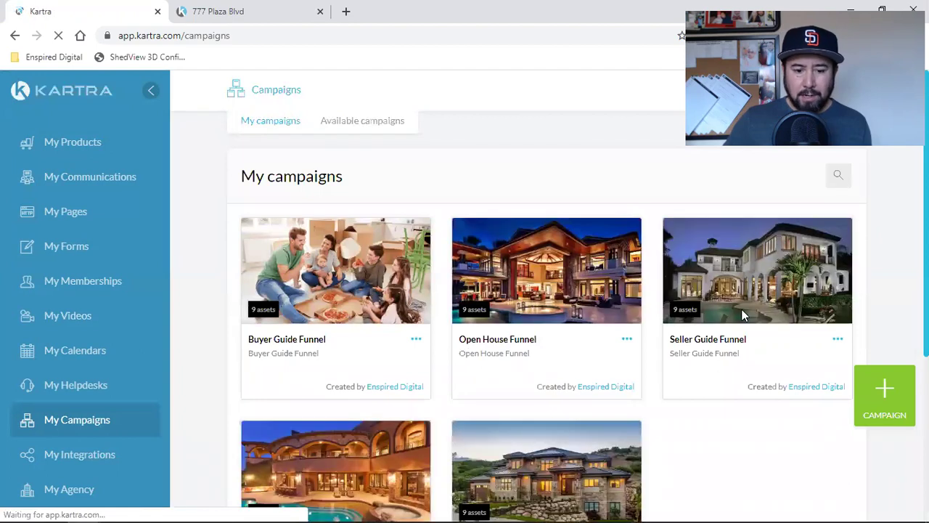
- Close the 777 Plaza Blvd page and return to My campaigns
{"action": "scroll", "coordinate": [613, 358], "scroll_direction": "down", "scroll_amount": 4}
{"action": "scroll", "coordinate": [604, 353], "scroll_direction": "up", "scroll_amount": 5}
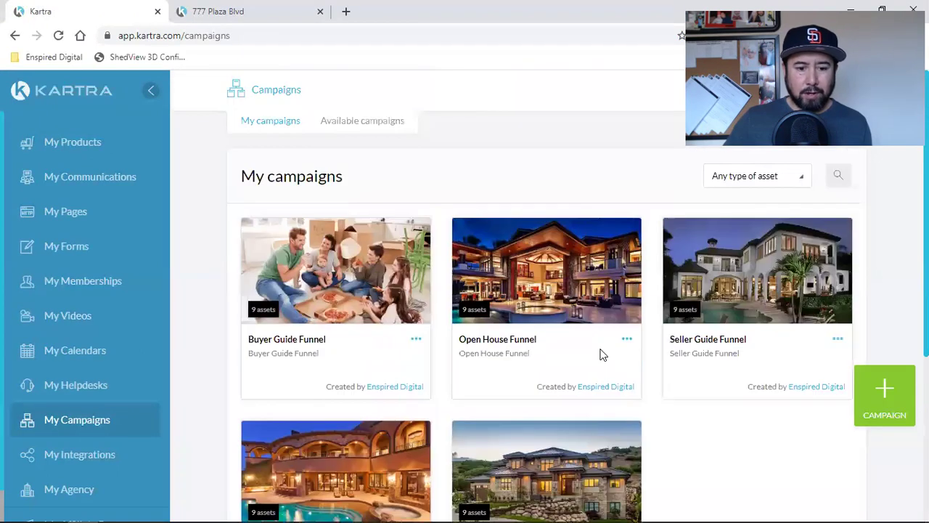
{"action": "left_click", "coordinate": [216, 9]}
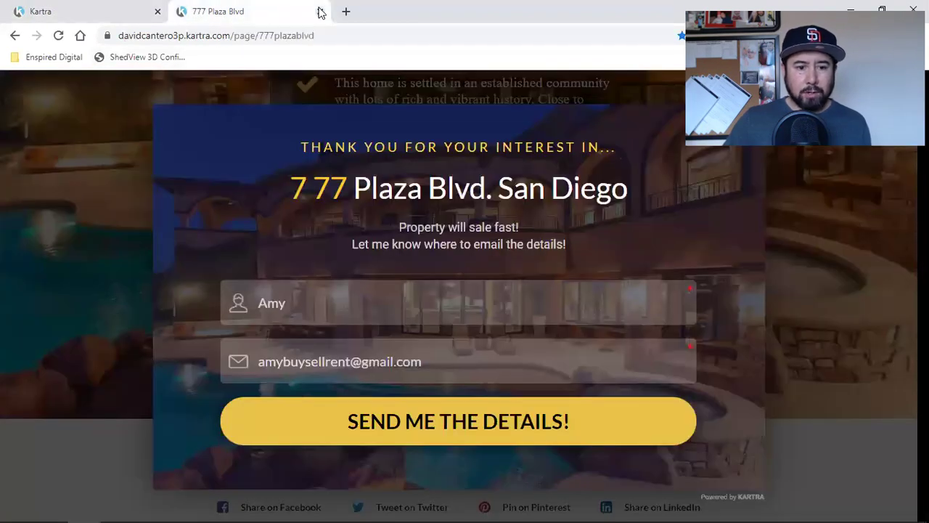
{"action": "left_click", "coordinate": [122, 6]}
- Share the Listing Funnel campaign, agree to the sharing conditions and choose to share it by a share code
{"action": "scroll", "coordinate": [187, 334], "scroll_direction": "down", "scroll_amount": 4}
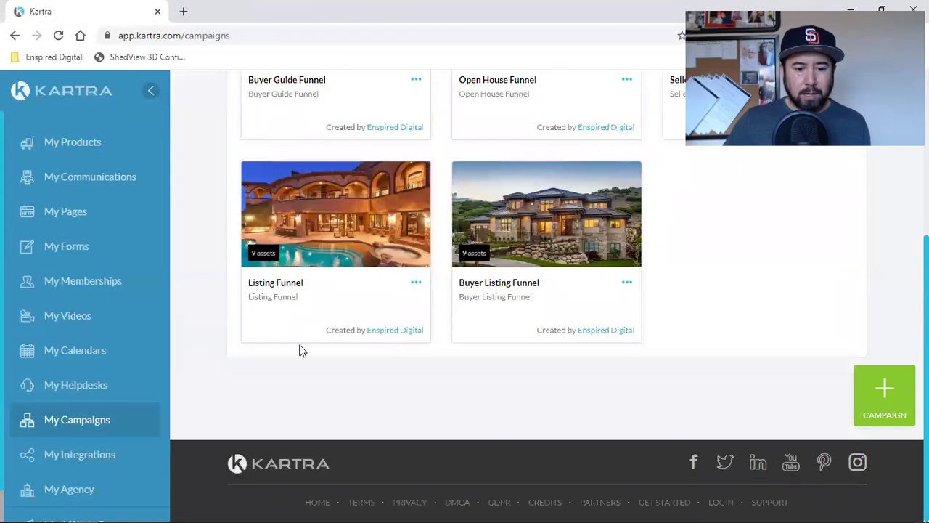
{"action": "left_click", "coordinate": [417, 288]}
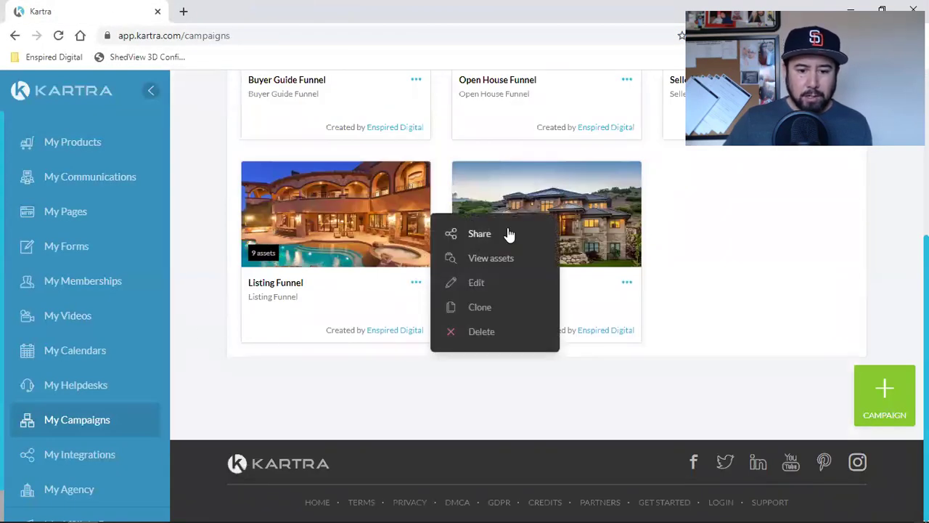
{"action": "left_click", "coordinate": [507, 232]}
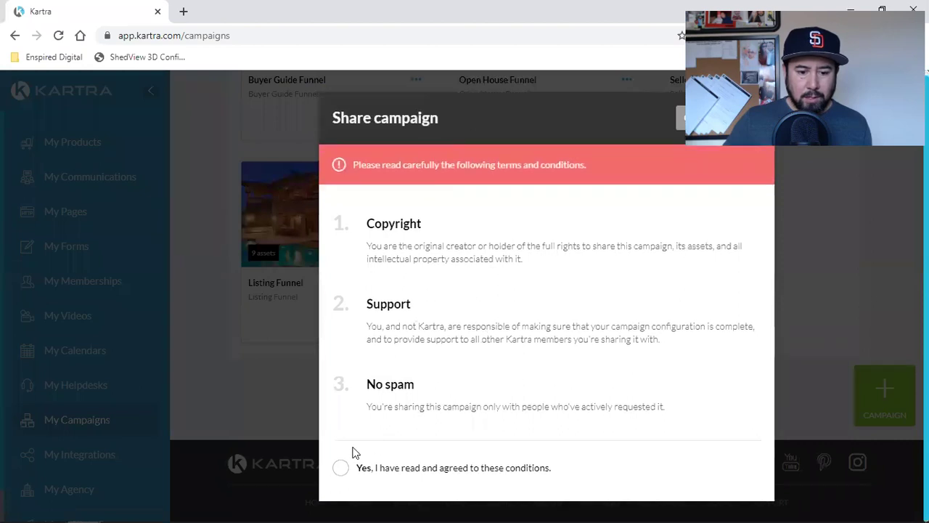
{"action": "left_click", "coordinate": [340, 469]}
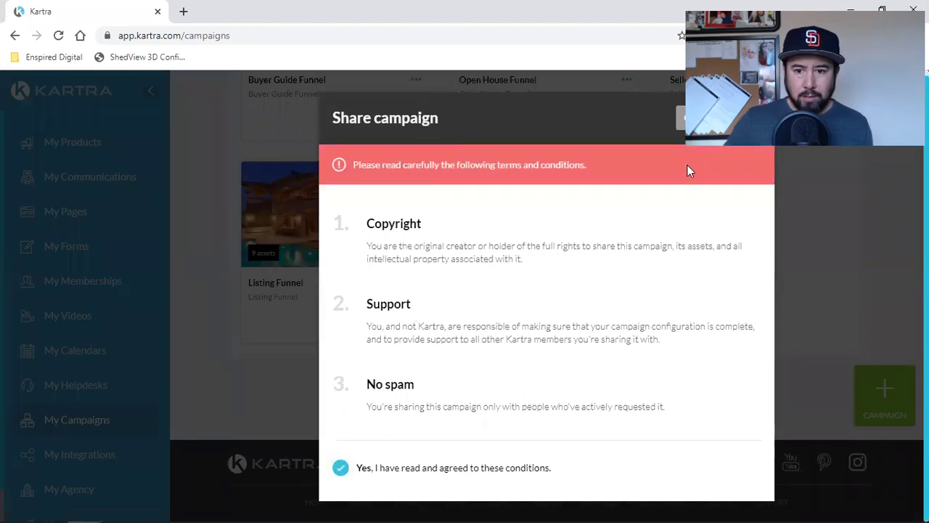
{"action": "left_click", "coordinate": [743, 118]}
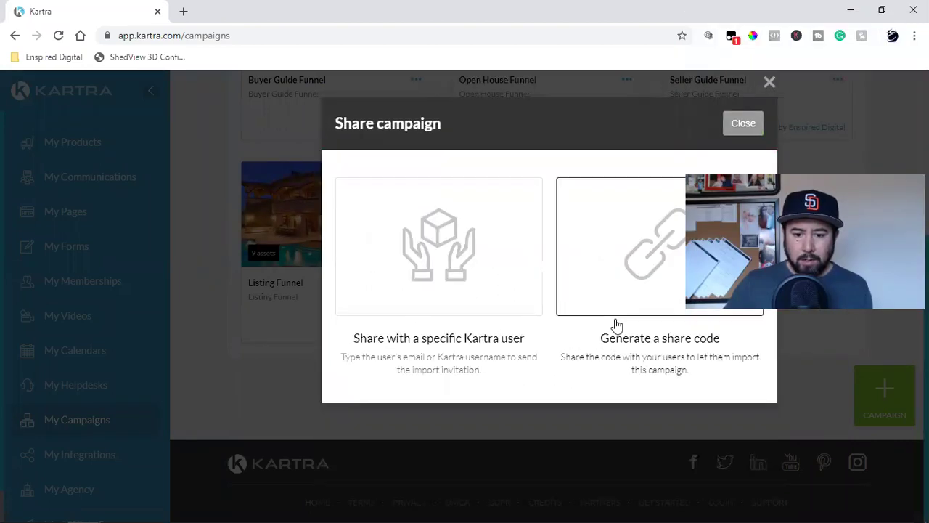
{"action": "left_click", "coordinate": [653, 276]}
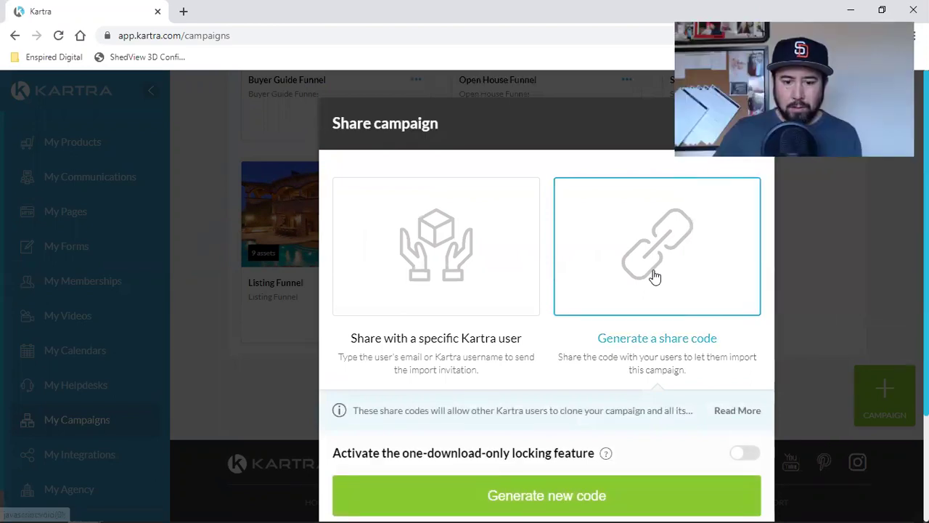
- Copy the Listing Funnel's existing share code
{"action": "scroll", "coordinate": [373, 467], "scroll_direction": "down", "scroll_amount": 2}
{"action": "double_click", "coordinate": [357, 455]}
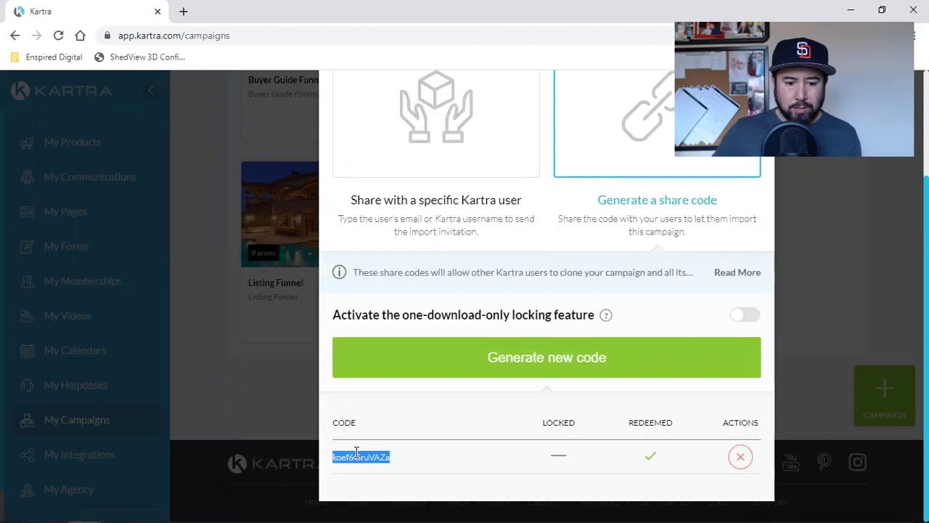
{"action": "right_click", "coordinate": [363, 459]}
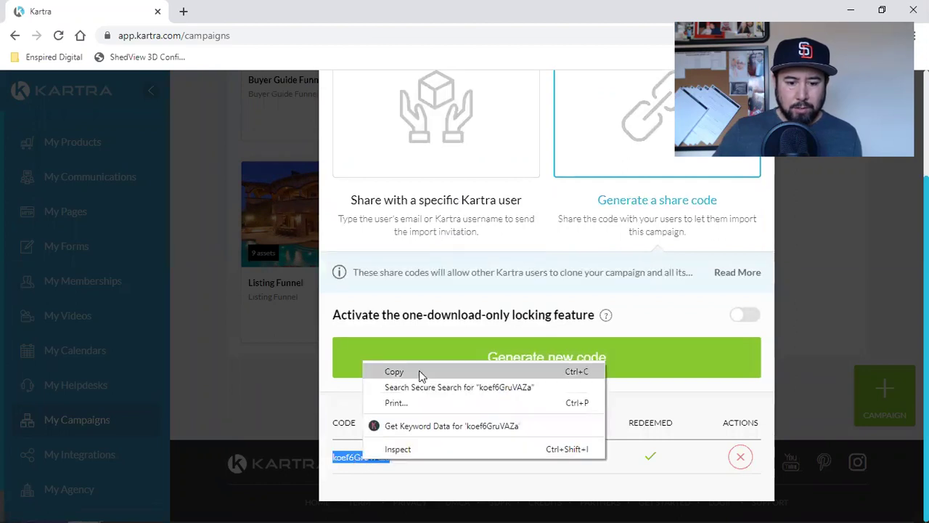
{"action": "left_click", "coordinate": [396, 371]}
- Switch to the other Kartra account's browser window and open its available campaigns
{"action": "mouse_move", "coordinate": [29, 508]}
{"action": "mouse_move", "coordinate": [83, 508]}
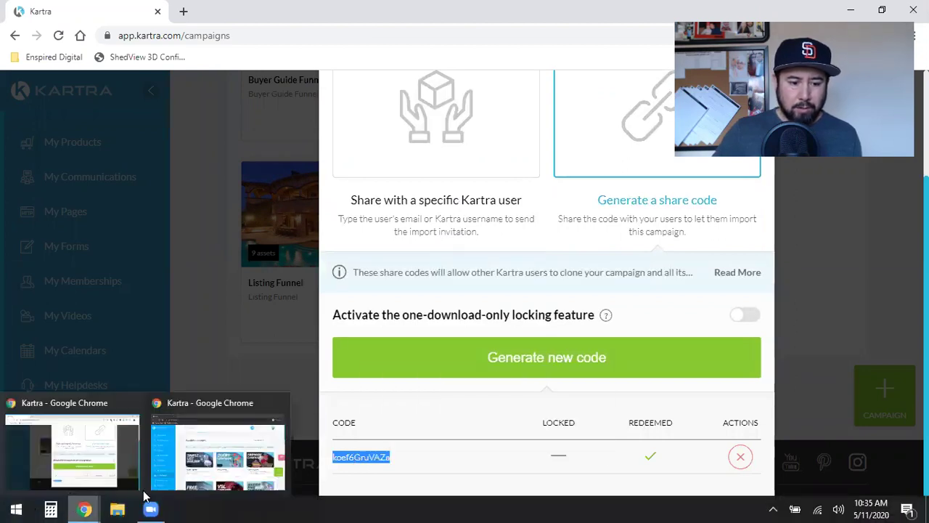
{"action": "left_click", "coordinate": [239, 426]}
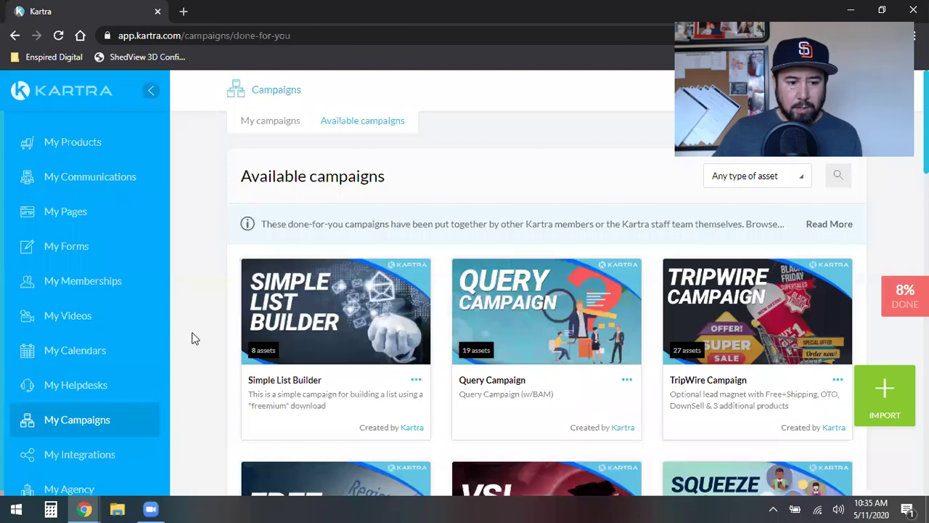
{"action": "left_click", "coordinate": [64, 429]}
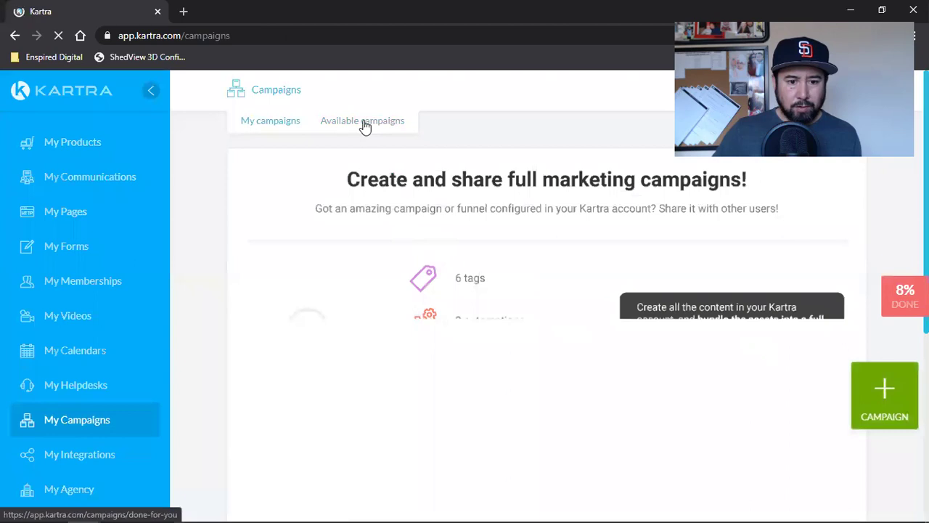
{"action": "left_click", "coordinate": [365, 122]}
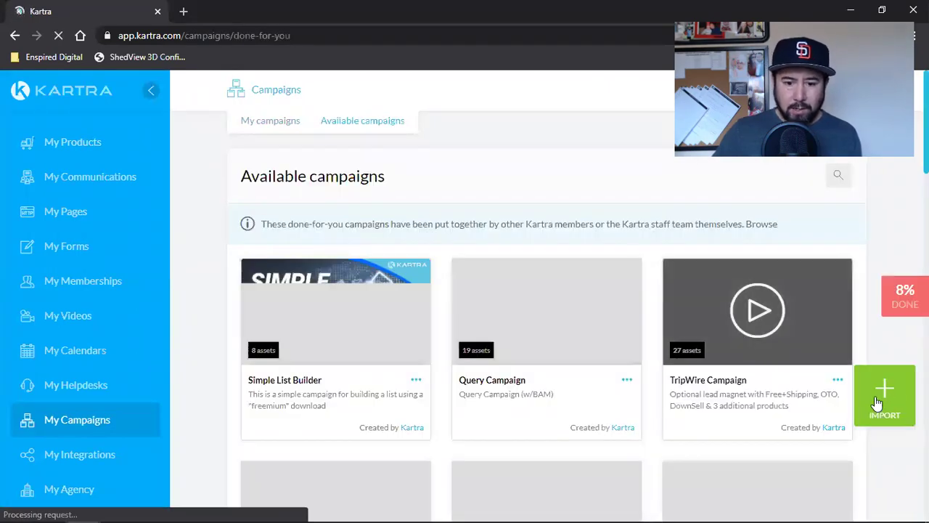
- Import the Listing Funnel with the copied campaign share code and dismiss the import dialog
{"action": "left_click", "coordinate": [875, 397]}
{"action": "left_click", "coordinate": [349, 205]}
{"action": "key", "text": "ctrl+v"}
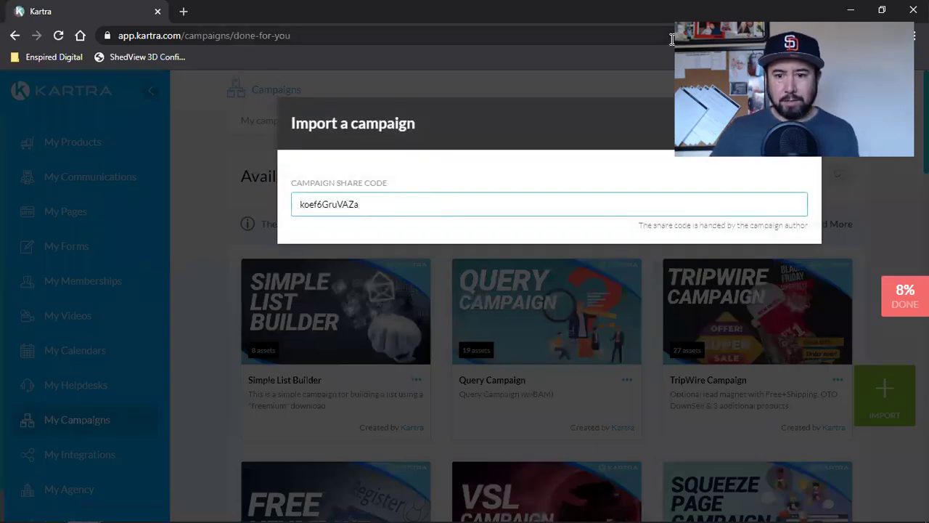
{"action": "left_click", "coordinate": [797, 123]}
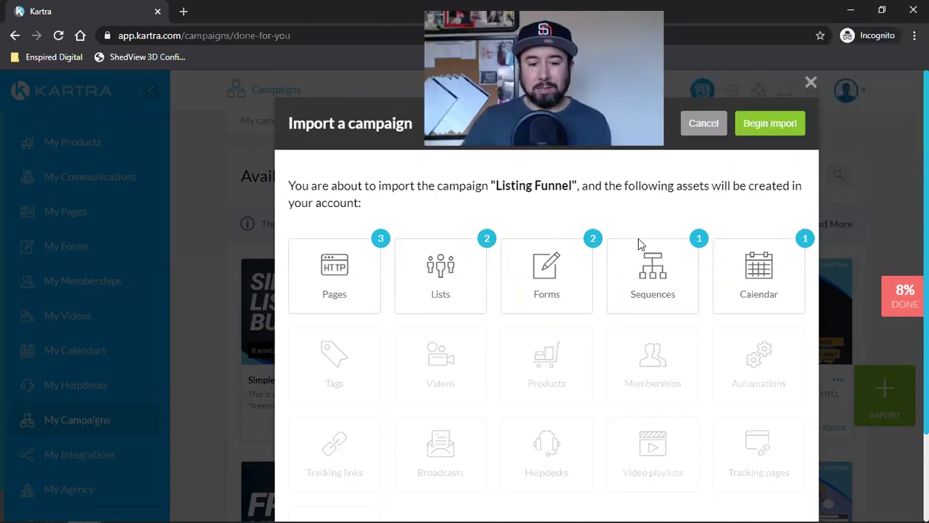
{"action": "left_click", "coordinate": [766, 125]}
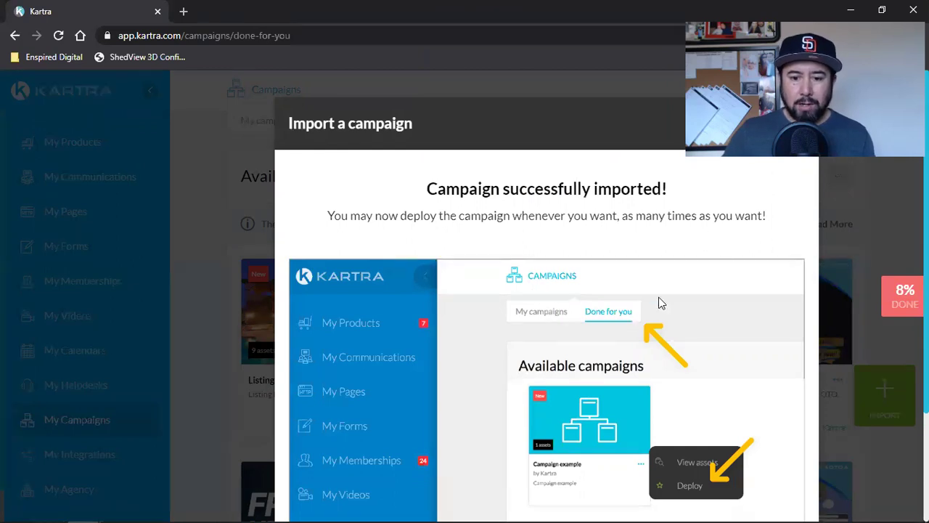
{"action": "scroll", "coordinate": [744, 250], "scroll_direction": "down", "scroll_amount": 2}
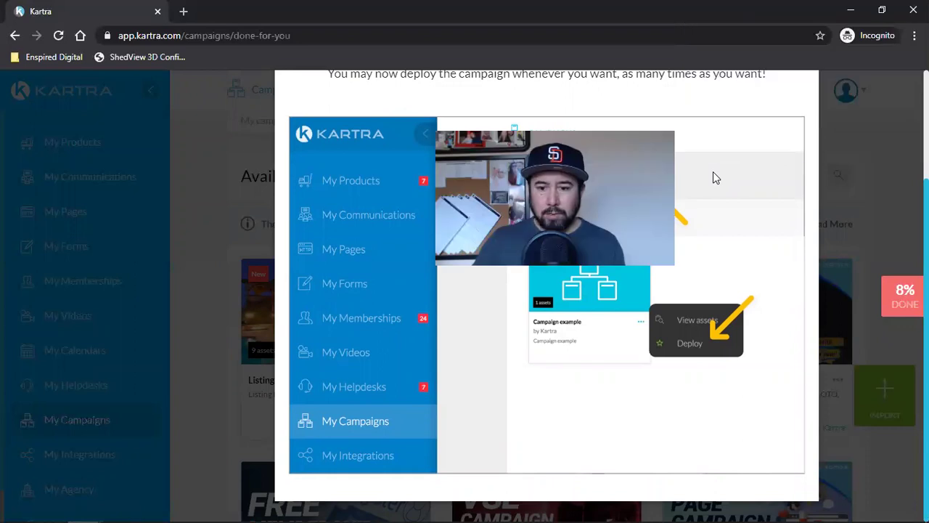
{"action": "scroll", "coordinate": [713, 177], "scroll_direction": "up", "scroll_amount": 3}
{"action": "left_click", "coordinate": [783, 122]}
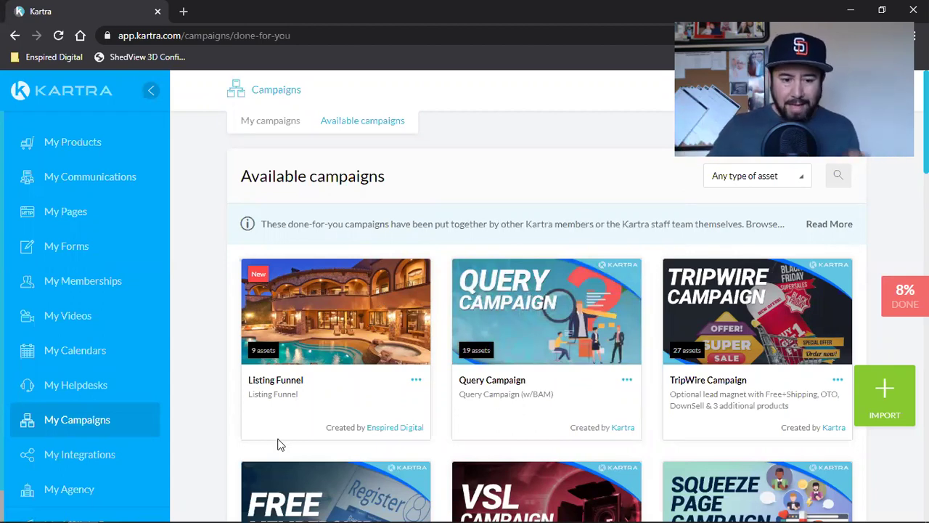
- Start deploying the imported Listing Funnel campaign
{"action": "left_click", "coordinate": [417, 383]}
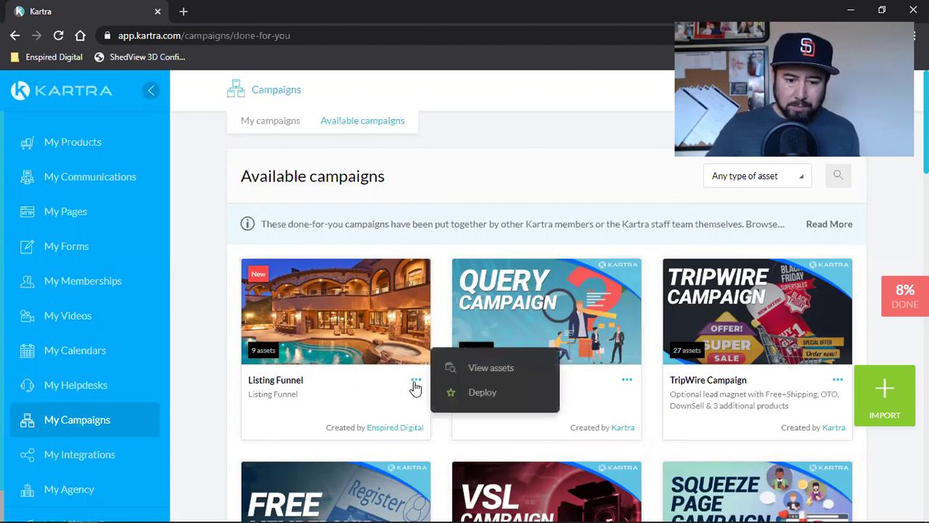
{"action": "left_click", "coordinate": [495, 397]}
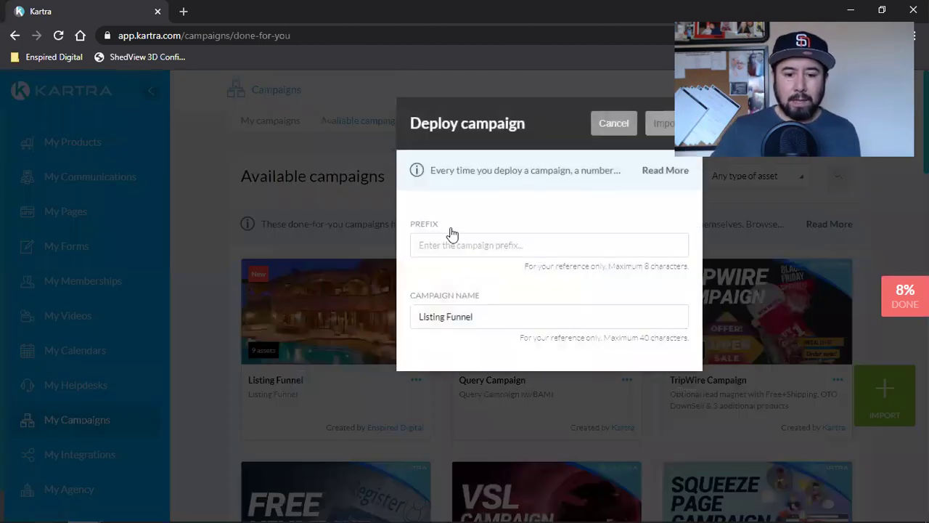
{"action": "left_click", "coordinate": [452, 245]}
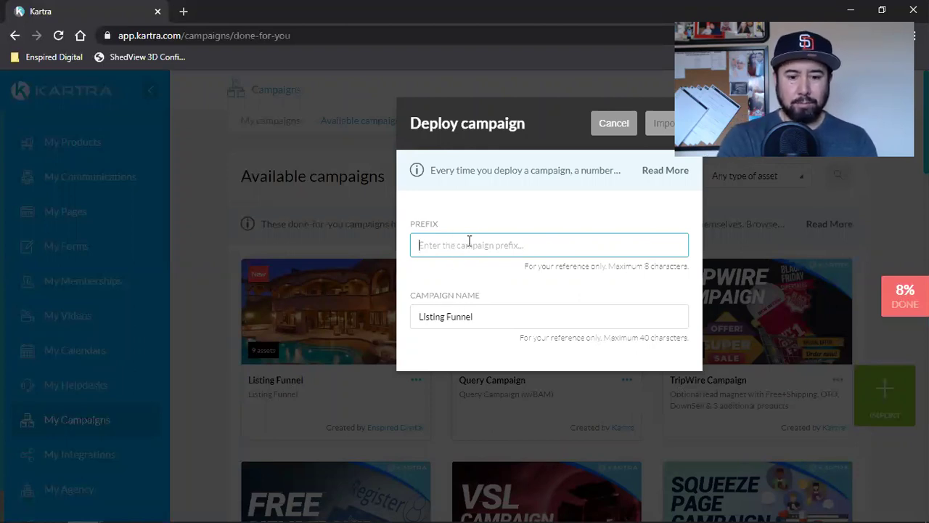
{"action": "type", "text": "Shared"}
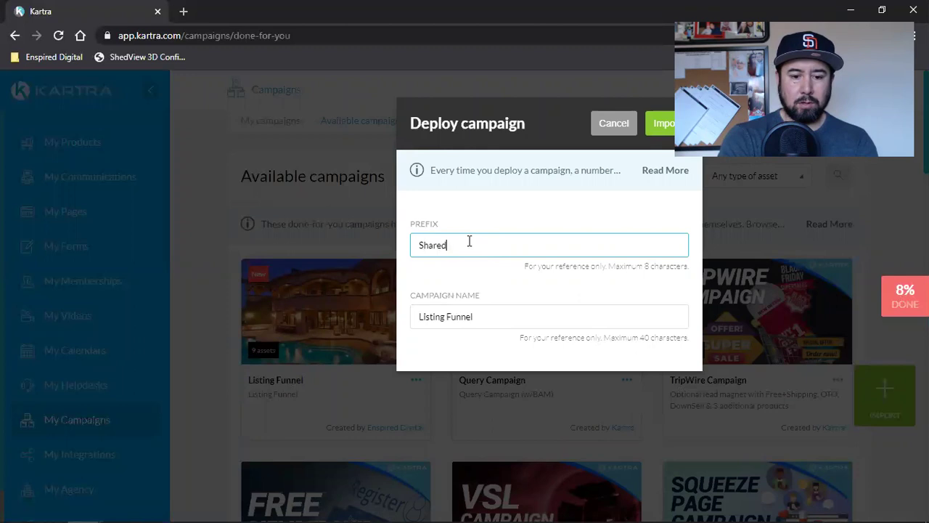
{"action": "key", "text": "BackSpace"}
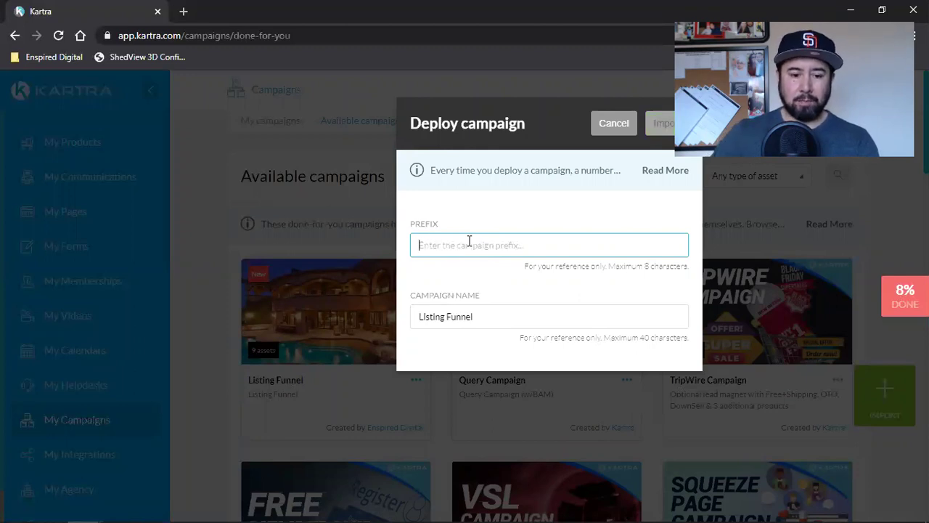
- Read the full note on campaign prefixes, set the prefix to "ED" and deploy the Listing Funnel
{"action": "left_click", "coordinate": [667, 173]}
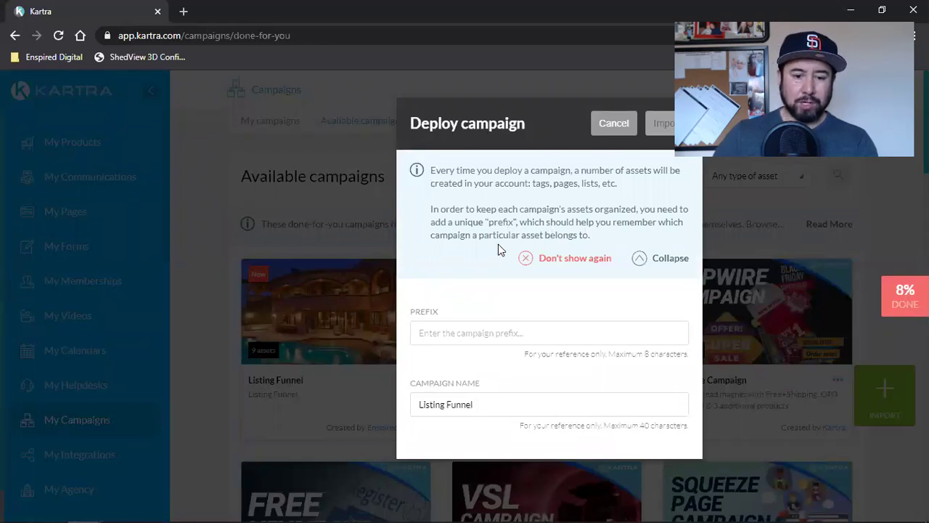
{"action": "left_click", "coordinate": [484, 334]}
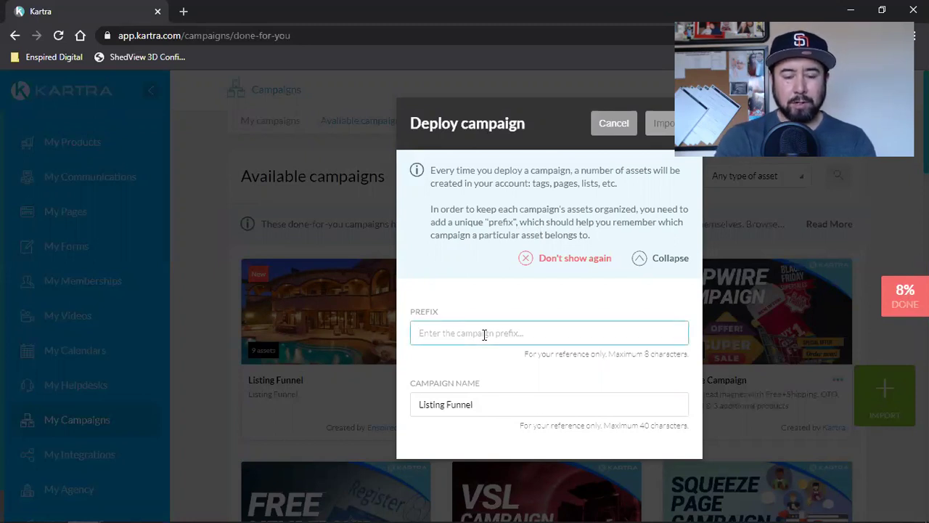
{"action": "type", "text": "ED"}
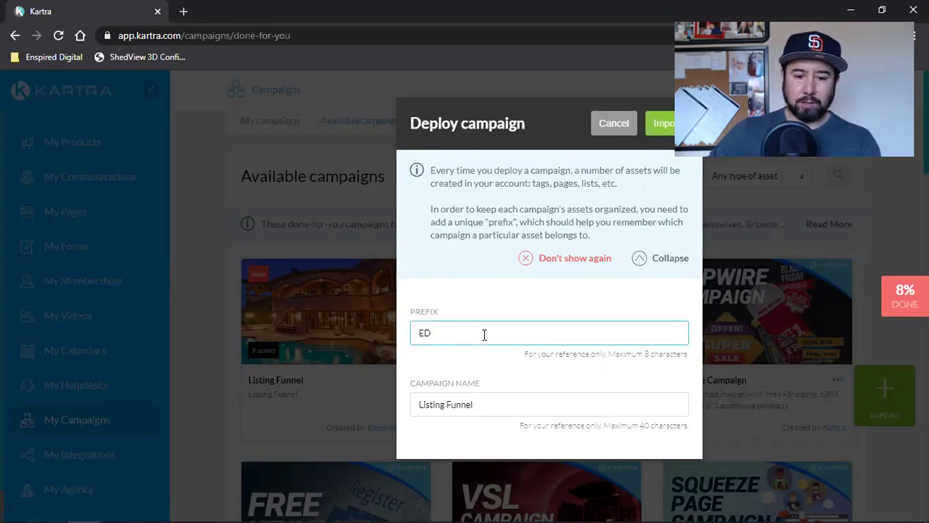
{"action": "left_click", "coordinate": [661, 127]}
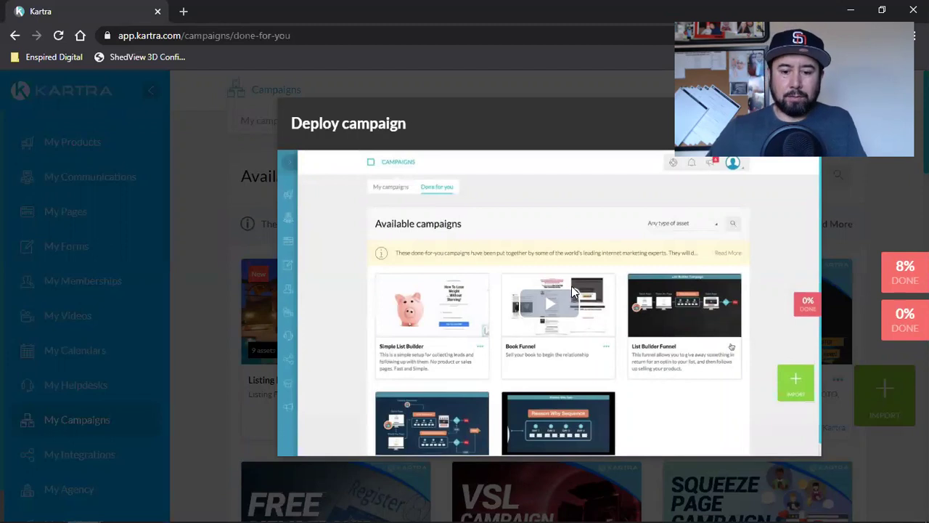
- Play the video in the deployment dialog with the volume raised, and close the dialog
{"action": "left_click", "coordinate": [571, 290]}
{"action": "key", "text": "XF86AudioRaiseVolume"}
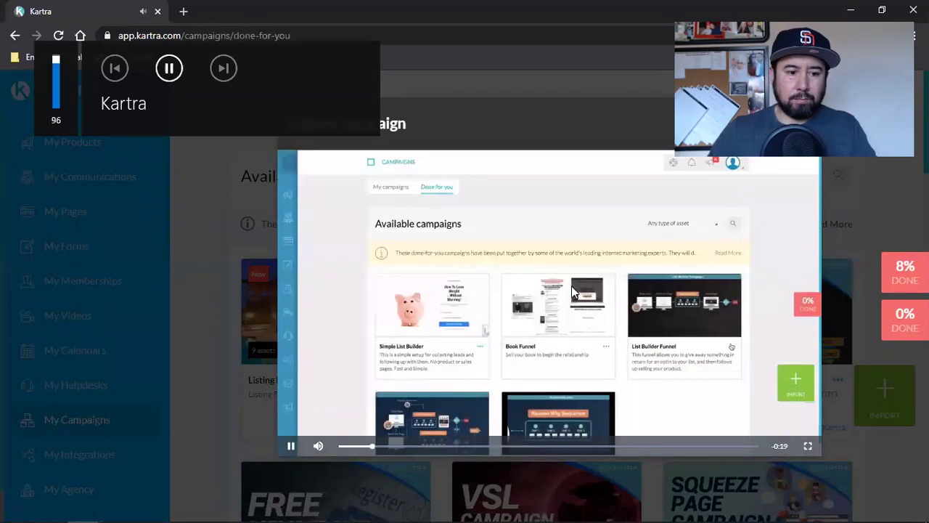
{"action": "key", "text": "XF86AudioRaiseVolume"}
{"action": "key", "text": "XF86AudioRaiseVolume"}
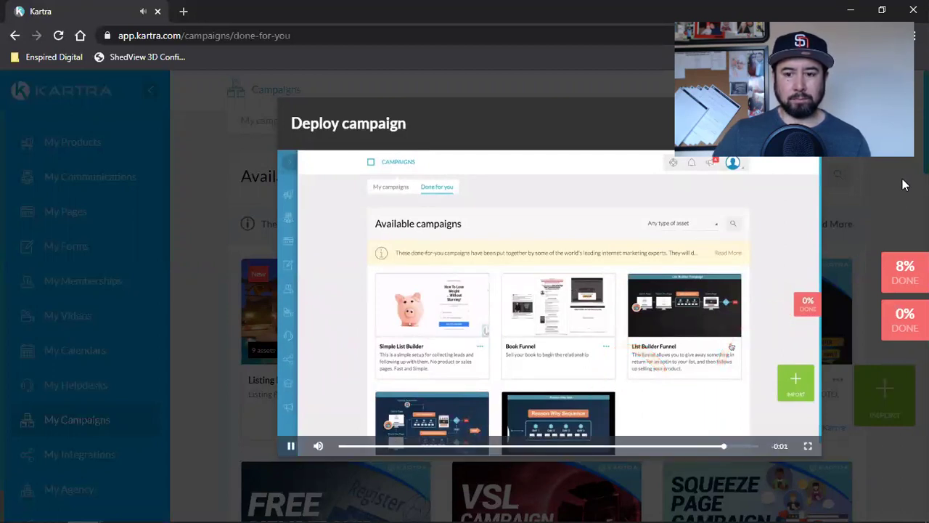
{"action": "left_click", "coordinate": [813, 83]}
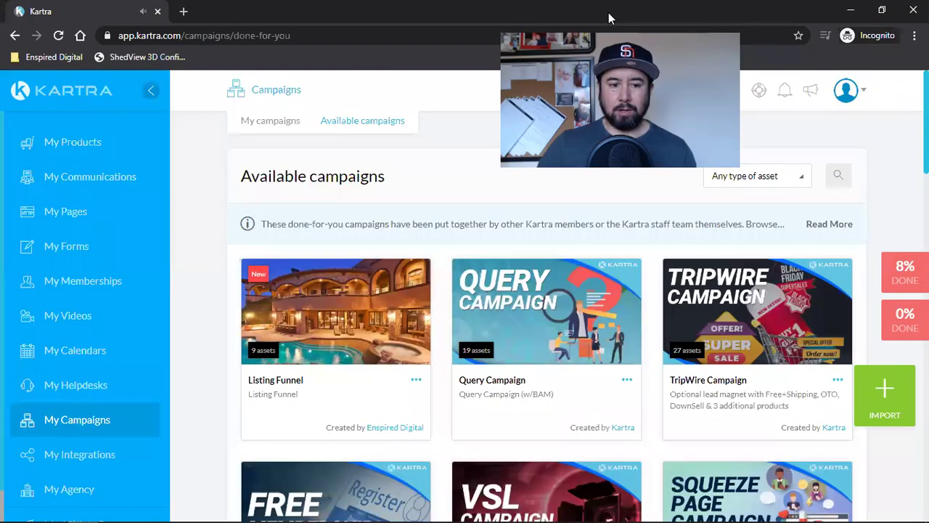
- Check My campaigns for the deployed Listing Funnel, and examine the Buyer or Seller Appointments list among the account's lead lists
{"action": "left_click", "coordinate": [73, 203]}
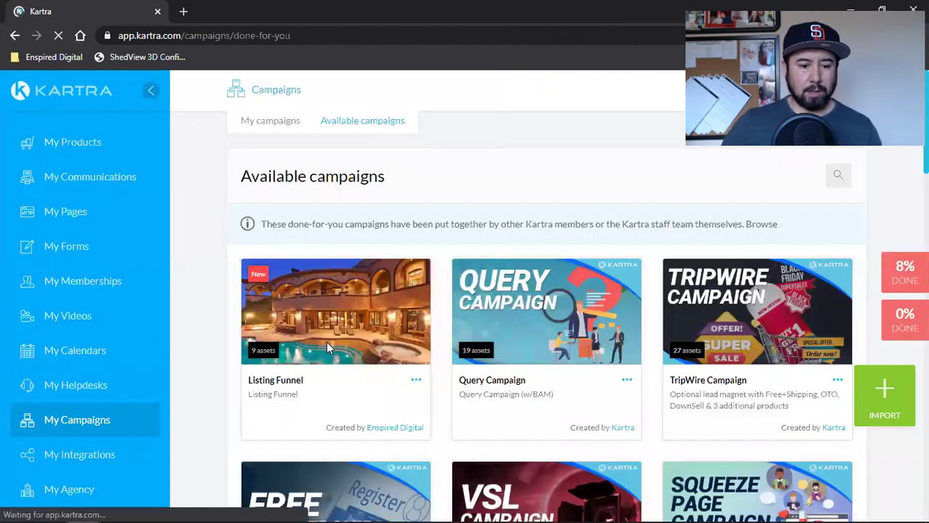
{"action": "left_click", "coordinate": [270, 120]}
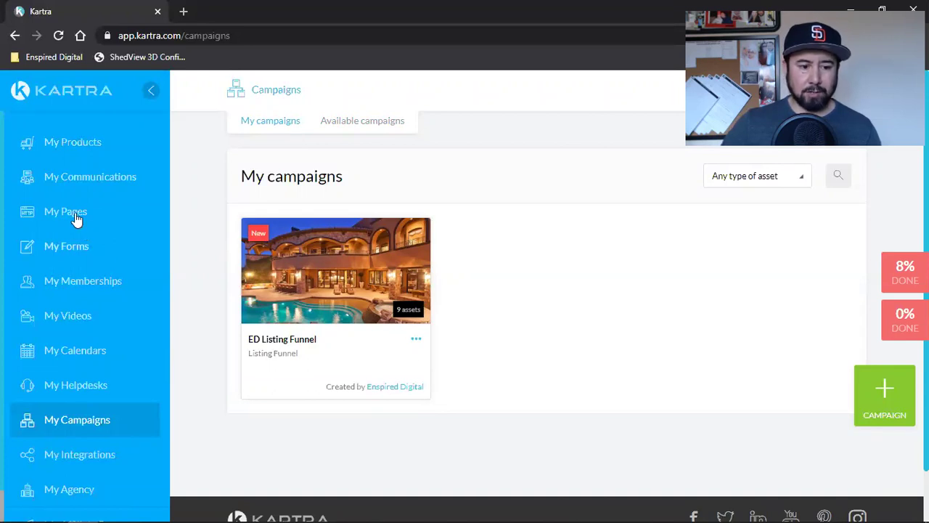
{"action": "left_click", "coordinate": [67, 183]}
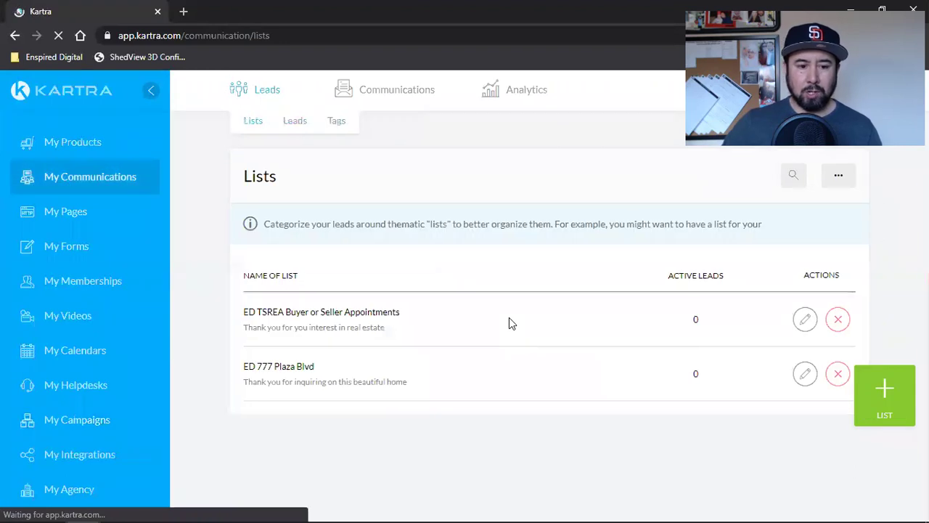
{"action": "triple_click", "coordinate": [319, 317]}
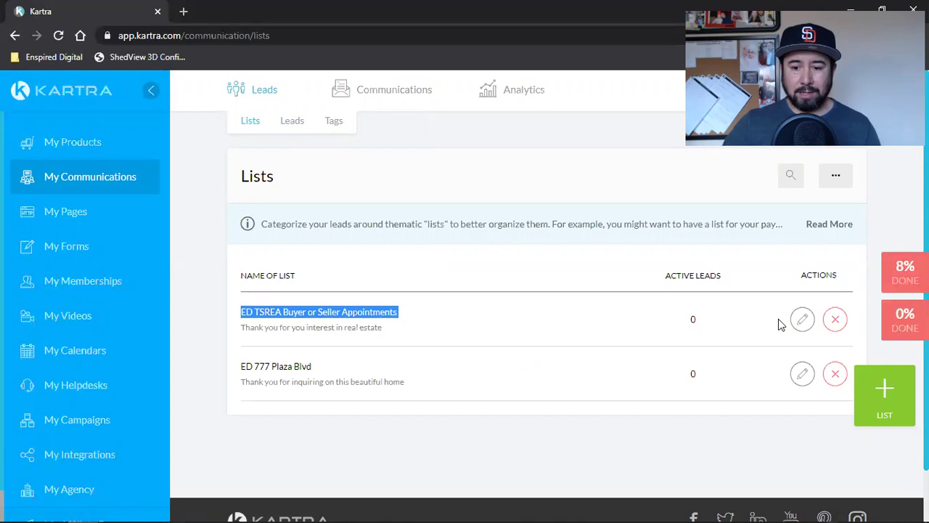
- Rename the Buyer or Seller Appointments list to "TSREA Buyer or Seller Appointments", removing its "ED" prefix, and save it
{"action": "left_click", "coordinate": [802, 319]}
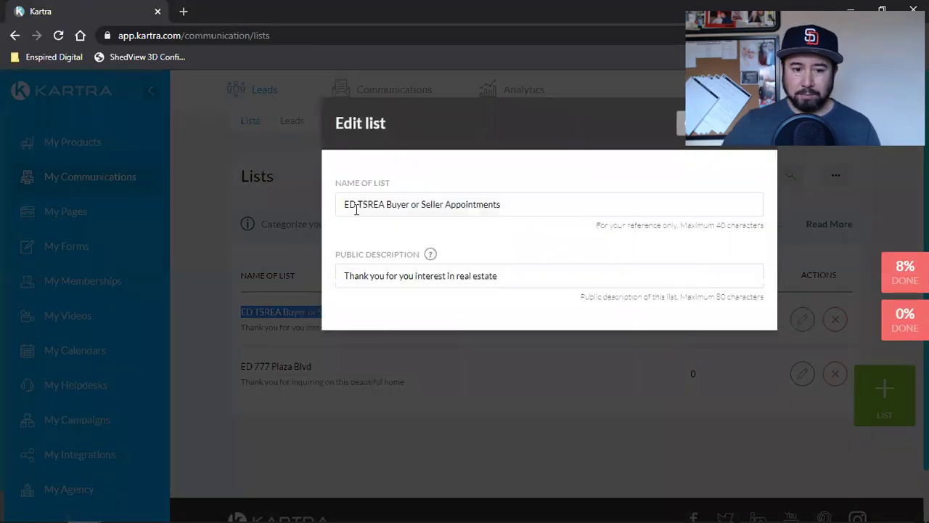
{"action": "left_click", "coordinate": [356, 203]}
{"action": "key", "text": "BackSpace"}
{"action": "key", "text": "BackSpace"}
{"action": "key", "text": "BackSpace"}
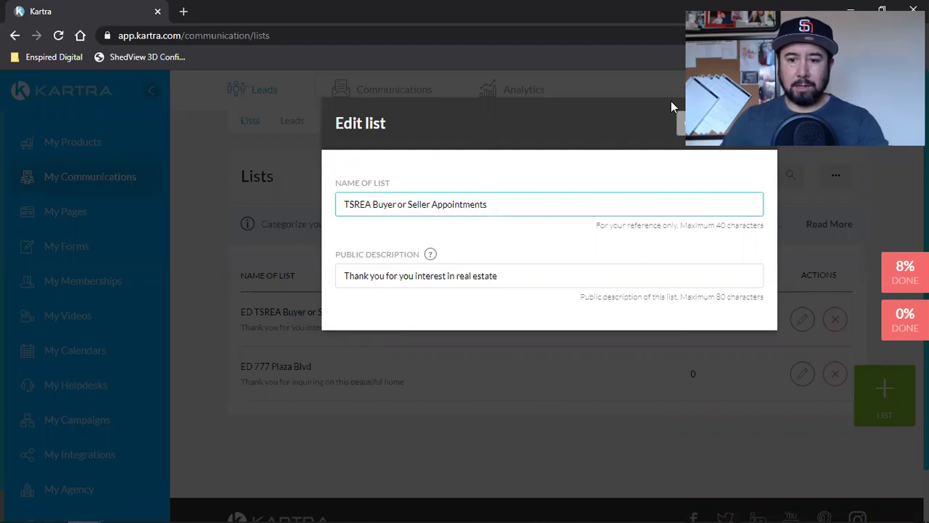
{"action": "left_click", "coordinate": [748, 125]}
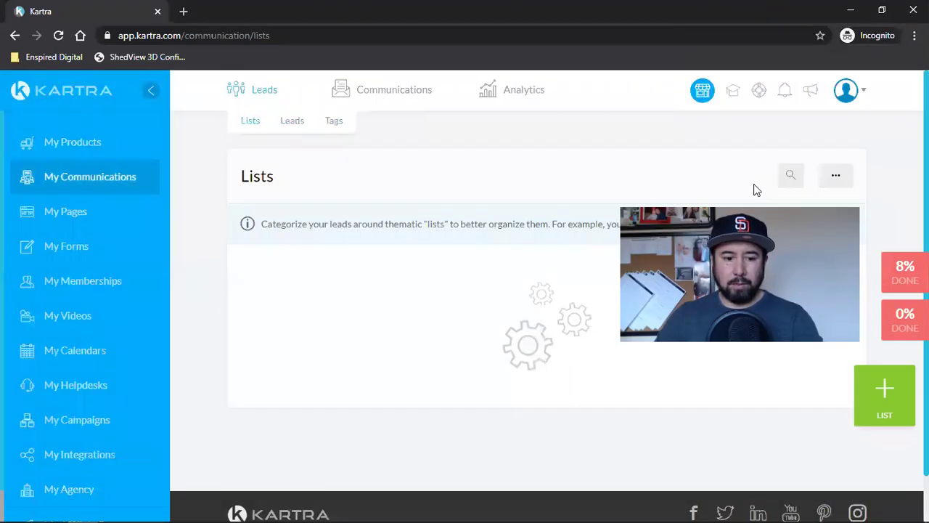
- Remove the "ED" prefix from the name of the lead list named after the property's street address, and save it
{"action": "left_click", "coordinate": [802, 373]}
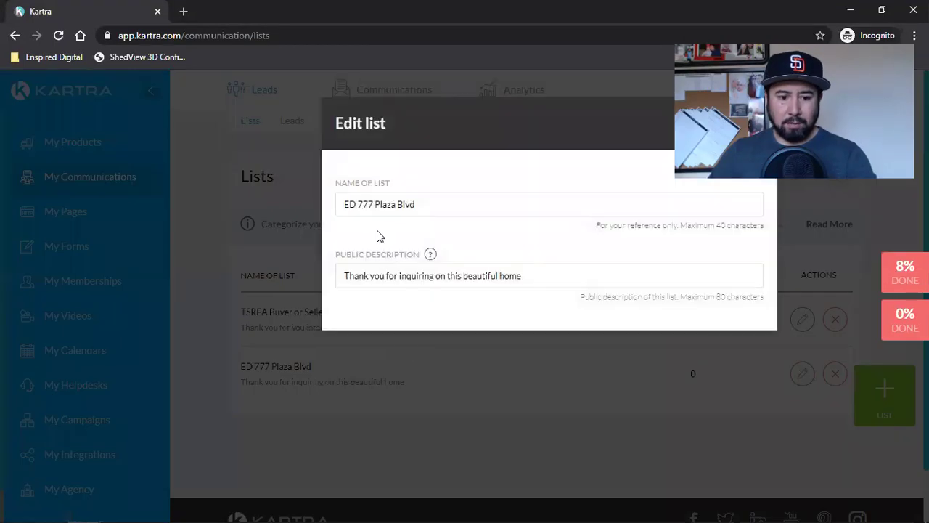
{"action": "left_click", "coordinate": [358, 204]}
{"action": "key", "text": "BackSpace"}
{"action": "key", "text": "BackSpace"}
{"action": "key", "text": "BackSpace"}
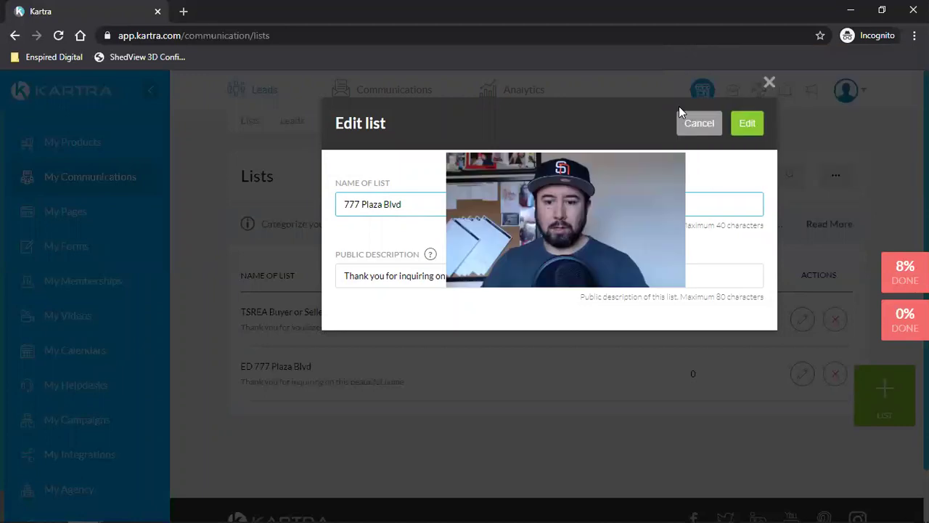
{"action": "left_click", "coordinate": [740, 131]}
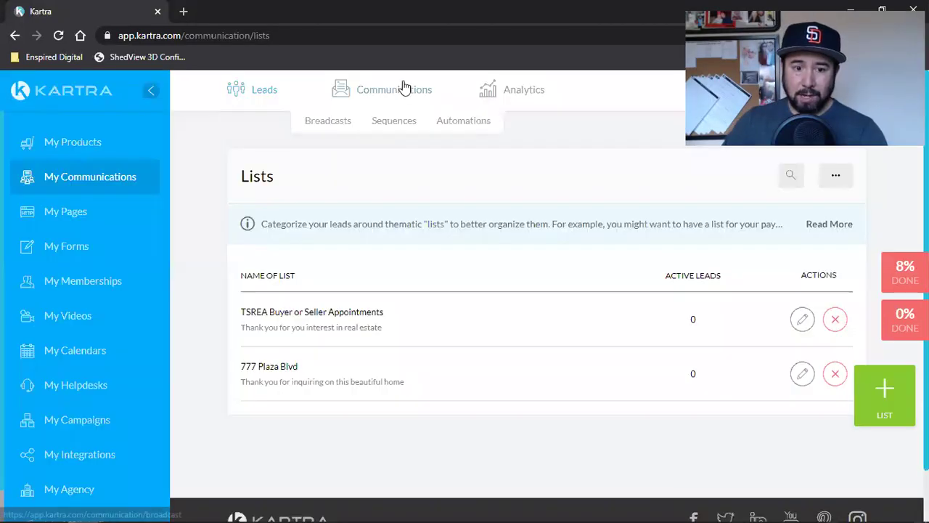
- Examine the name of the deployed campaign's sequence, and look over the account's pages
{"action": "left_click", "coordinate": [394, 121]}
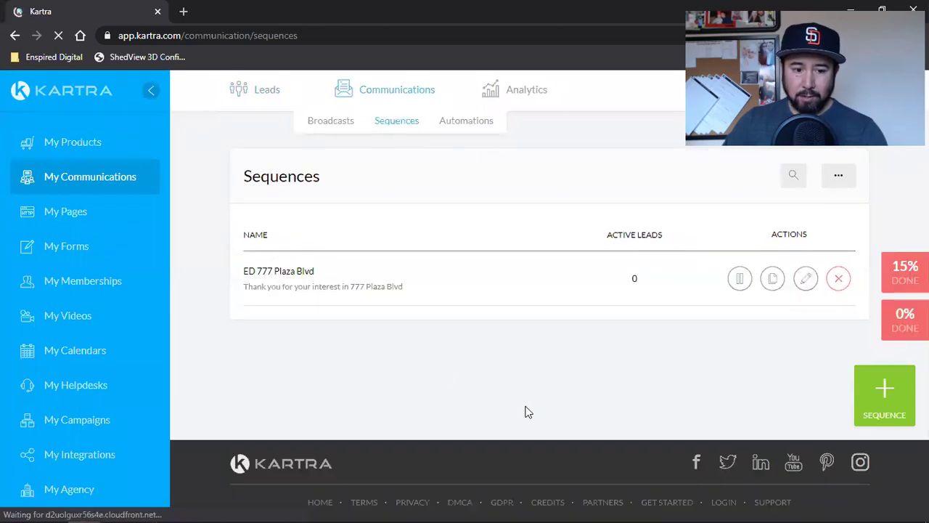
{"action": "triple_click", "coordinate": [290, 271]}
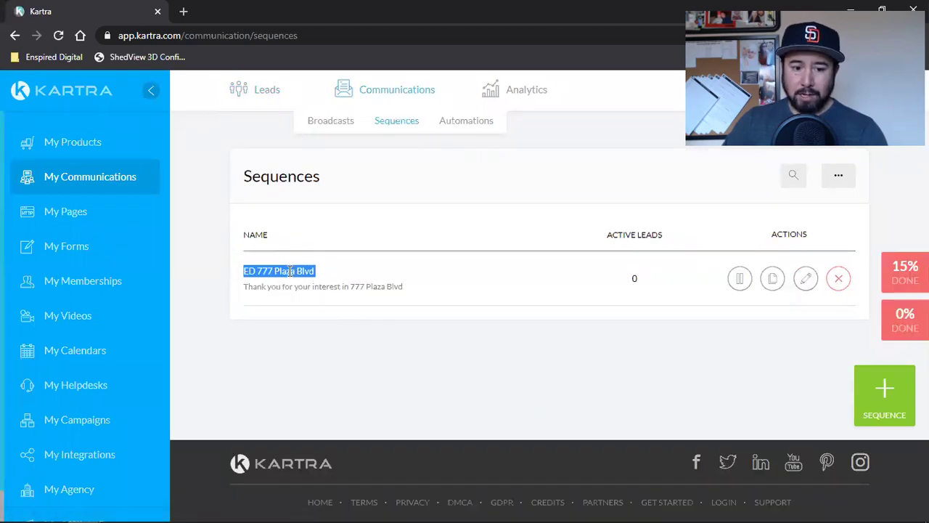
{"action": "left_click", "coordinate": [453, 371]}
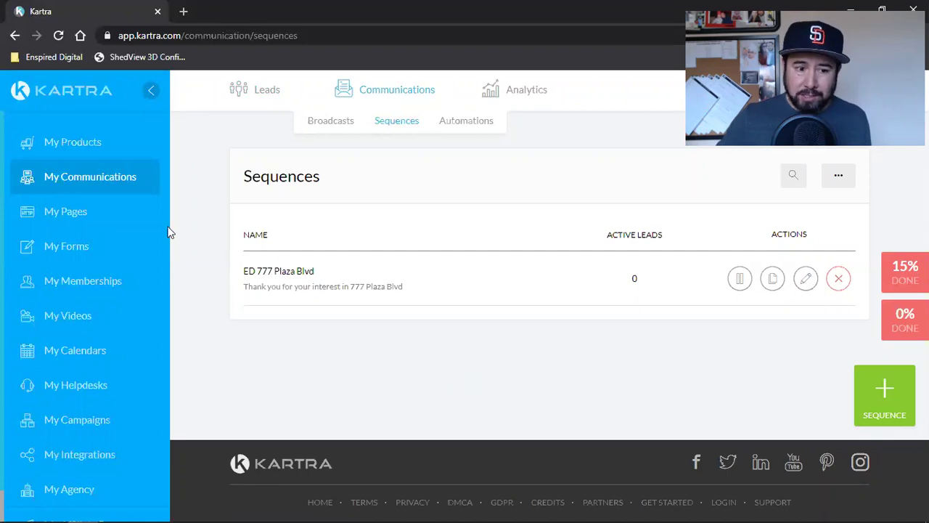
{"action": "left_click", "coordinate": [100, 225]}
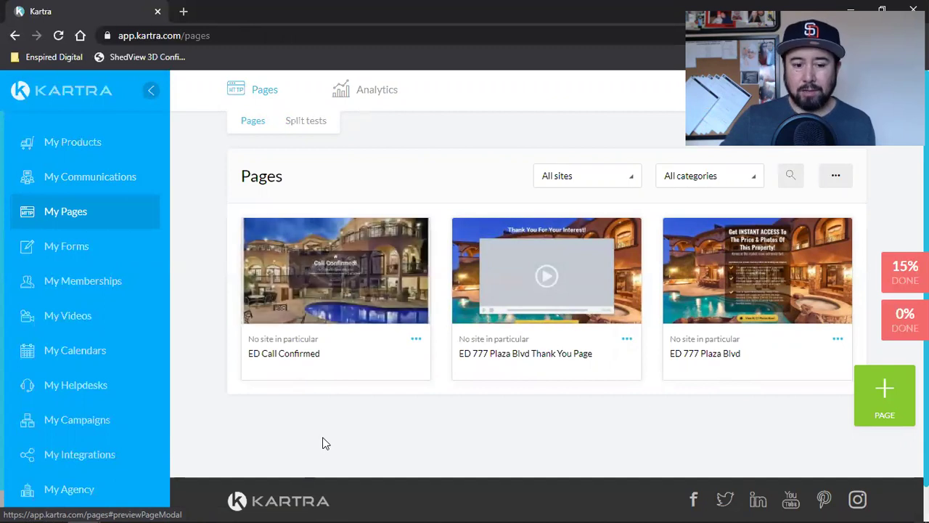
- Examine the names of the Listing Funnel and TSREA Course Calendar forms among the account's forms
{"action": "left_click", "coordinate": [93, 253]}
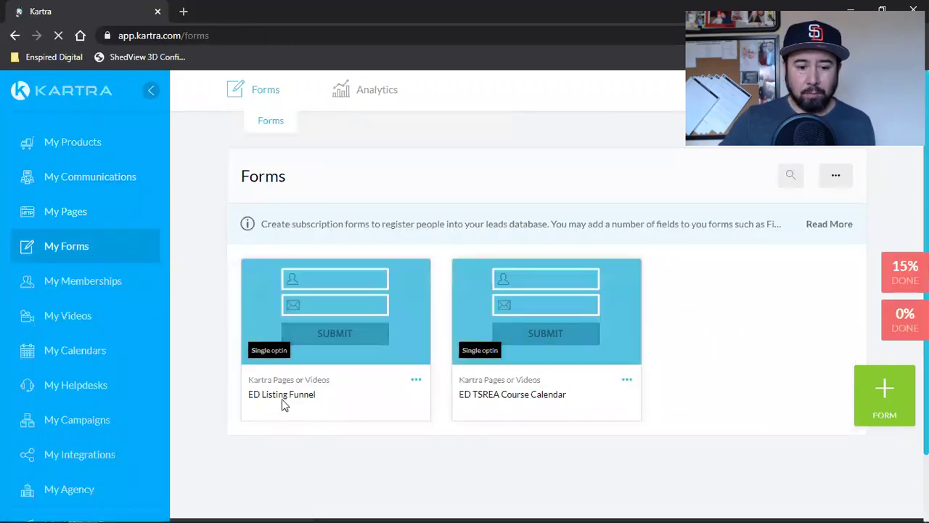
{"action": "triple_click", "coordinate": [291, 397]}
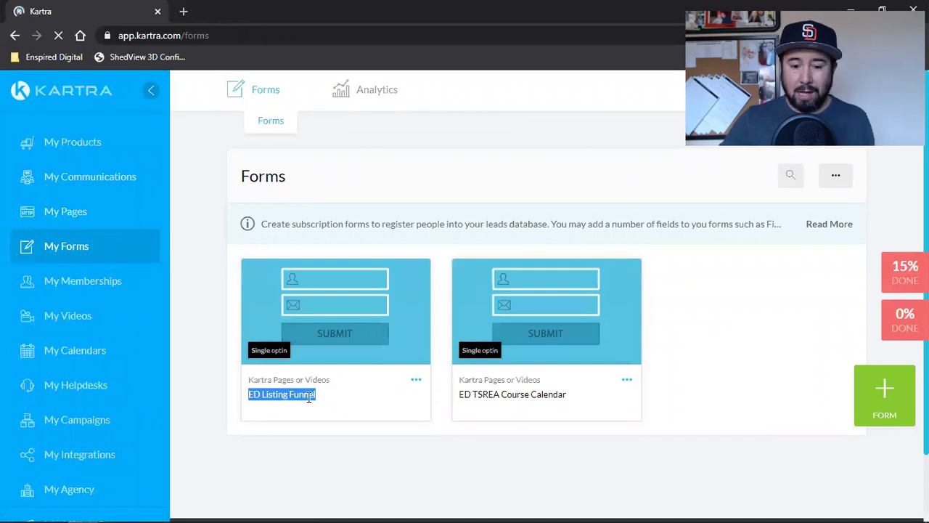
{"action": "triple_click", "coordinate": [508, 394]}
{"action": "left_click", "coordinate": [701, 379]}
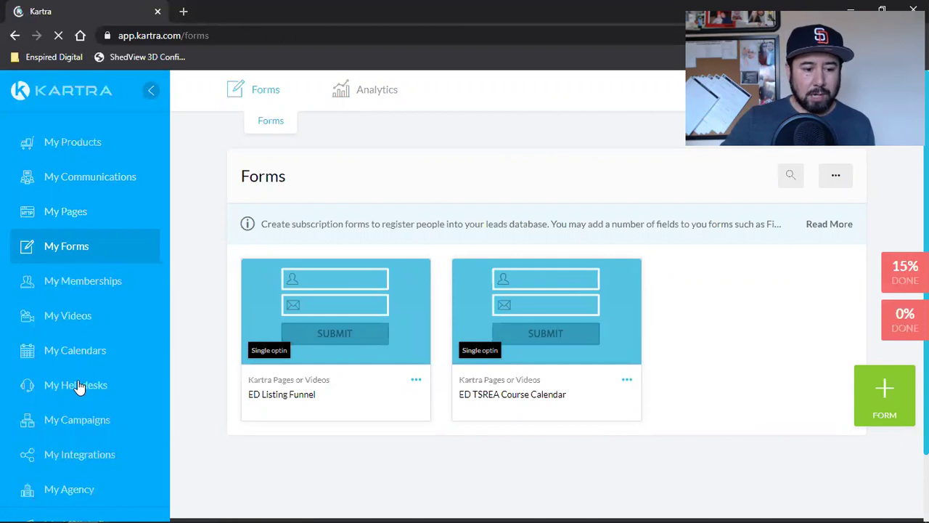
- Check the account's calendars for the TSREA Course Calendar imported with the campaign
{"action": "left_click", "coordinate": [85, 350]}
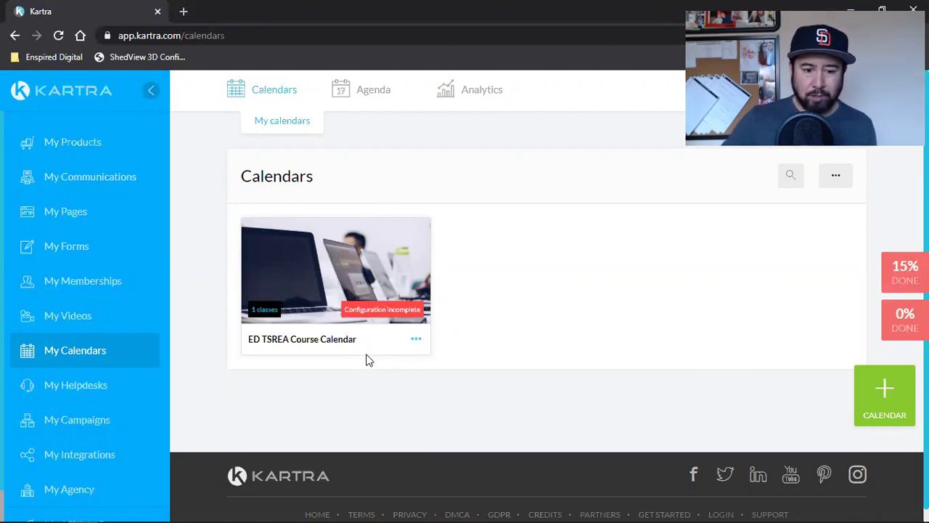
{"action": "scroll", "coordinate": [366, 361], "scroll_direction": "down", "scroll_amount": 1}
{"action": "scroll", "coordinate": [92, 425], "scroll_direction": "down", "scroll_amount": 2}
{"action": "scroll", "coordinate": [90, 425], "scroll_direction": "up", "scroll_amount": 1}
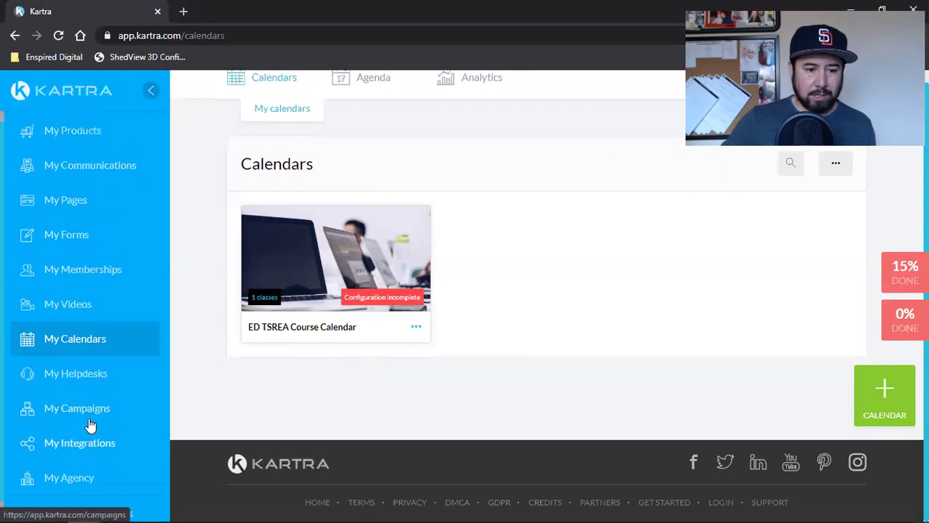
- Return to the account's pages, look at the action options of the property's opt-in page, and close them
{"action": "left_click", "coordinate": [75, 215]}
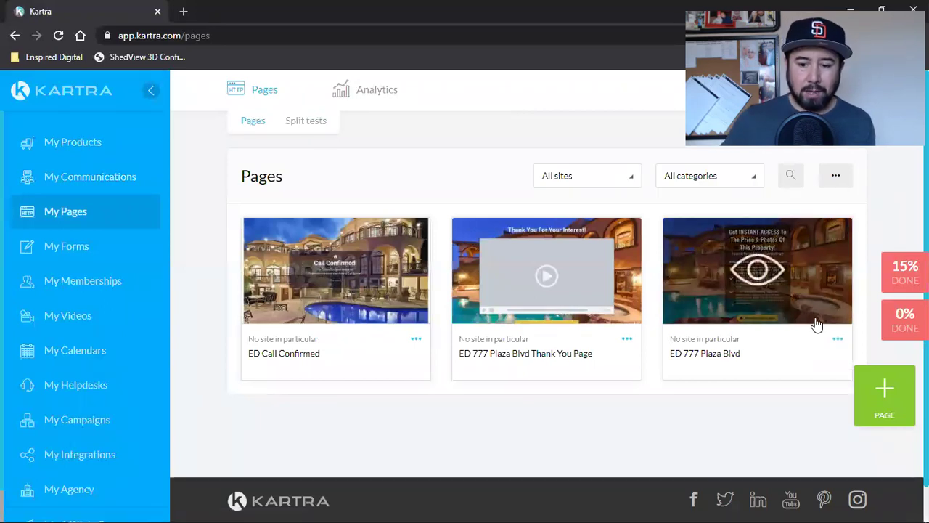
{"action": "left_click", "coordinate": [838, 339]}
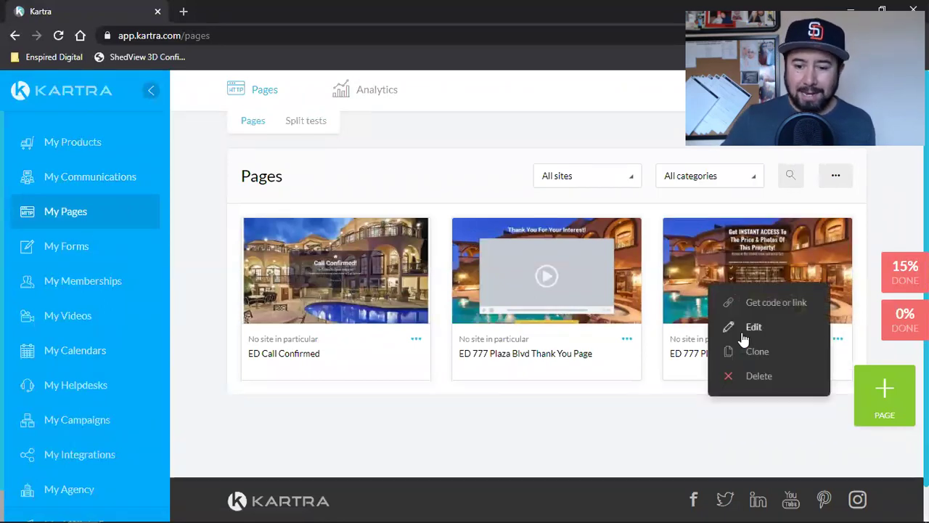
{"action": "left_click", "coordinate": [651, 433]}
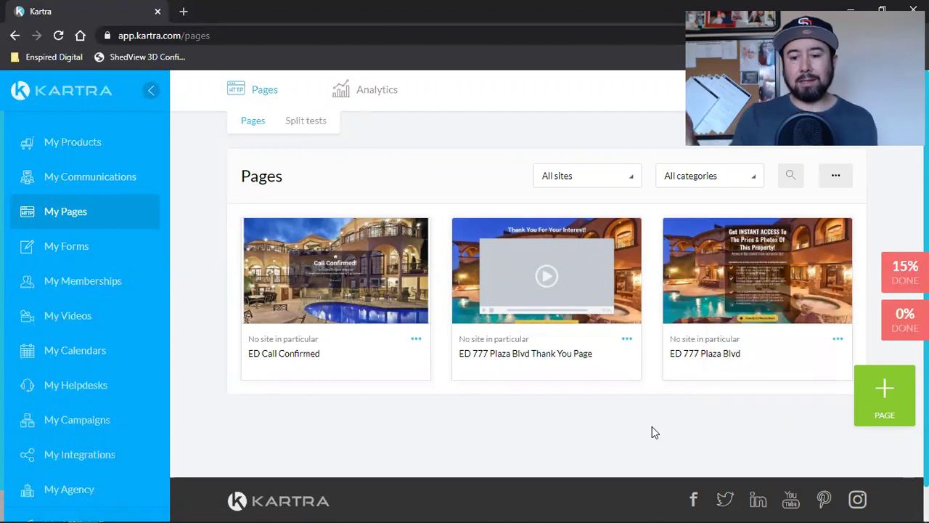